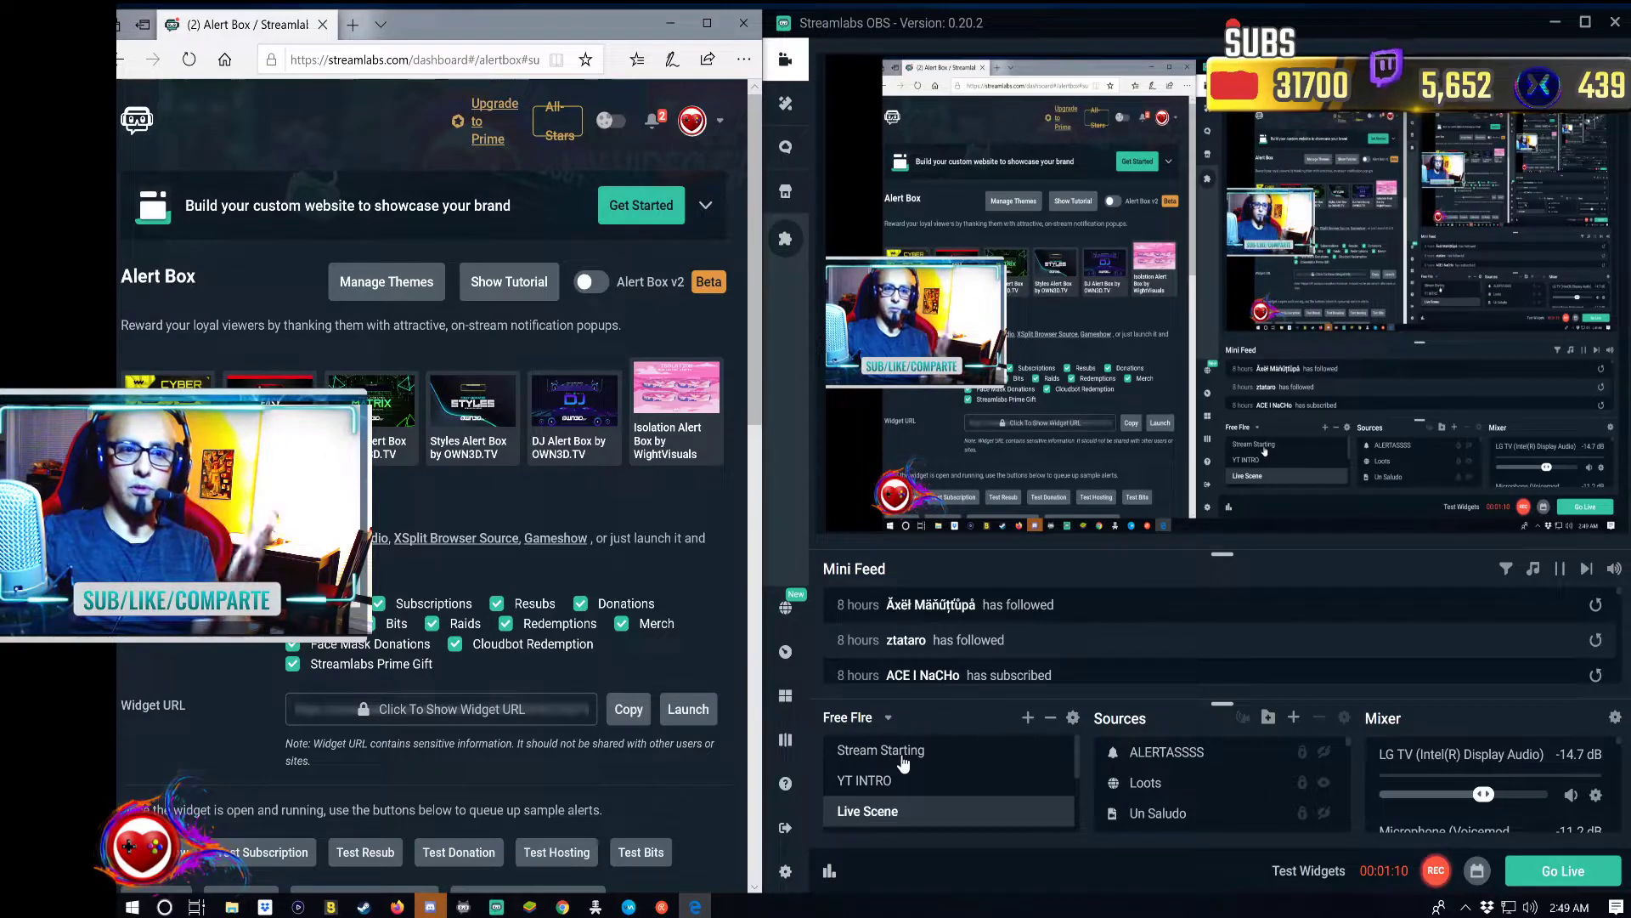
- Add a new Alertbox widget source to the Live Scene, keeping the default name Alert Box (1)
{"action": "scroll", "coordinate": [935, 775], "scroll_direction": "down", "scroll_amount": 2}
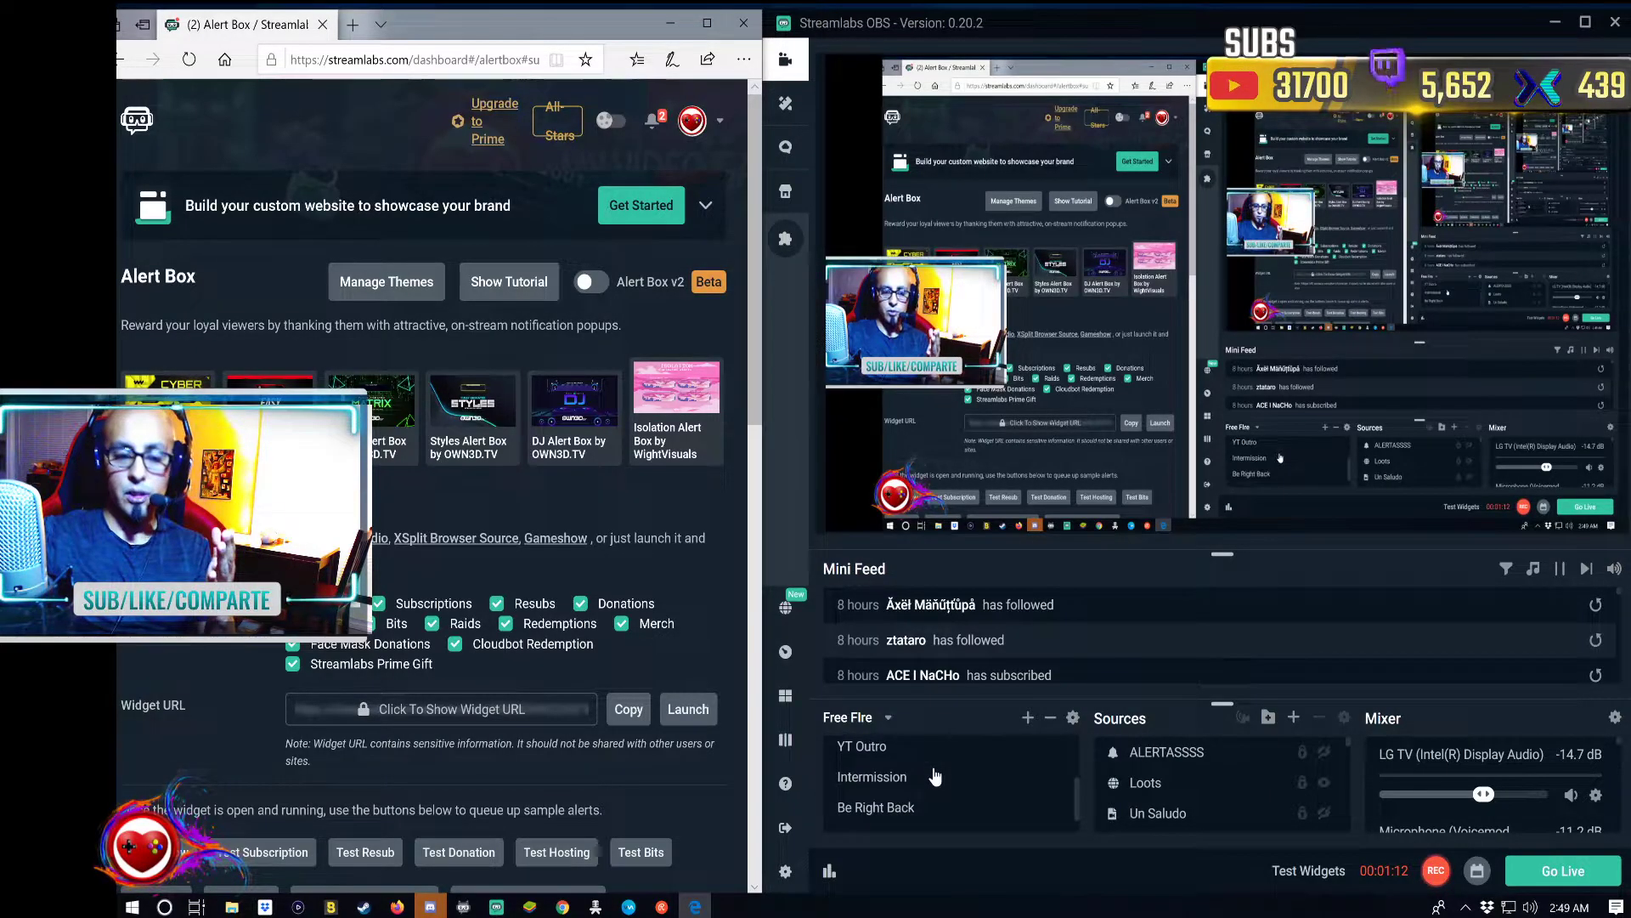
{"action": "scroll", "coordinate": [952, 778], "scroll_direction": "up", "scroll_amount": 2}
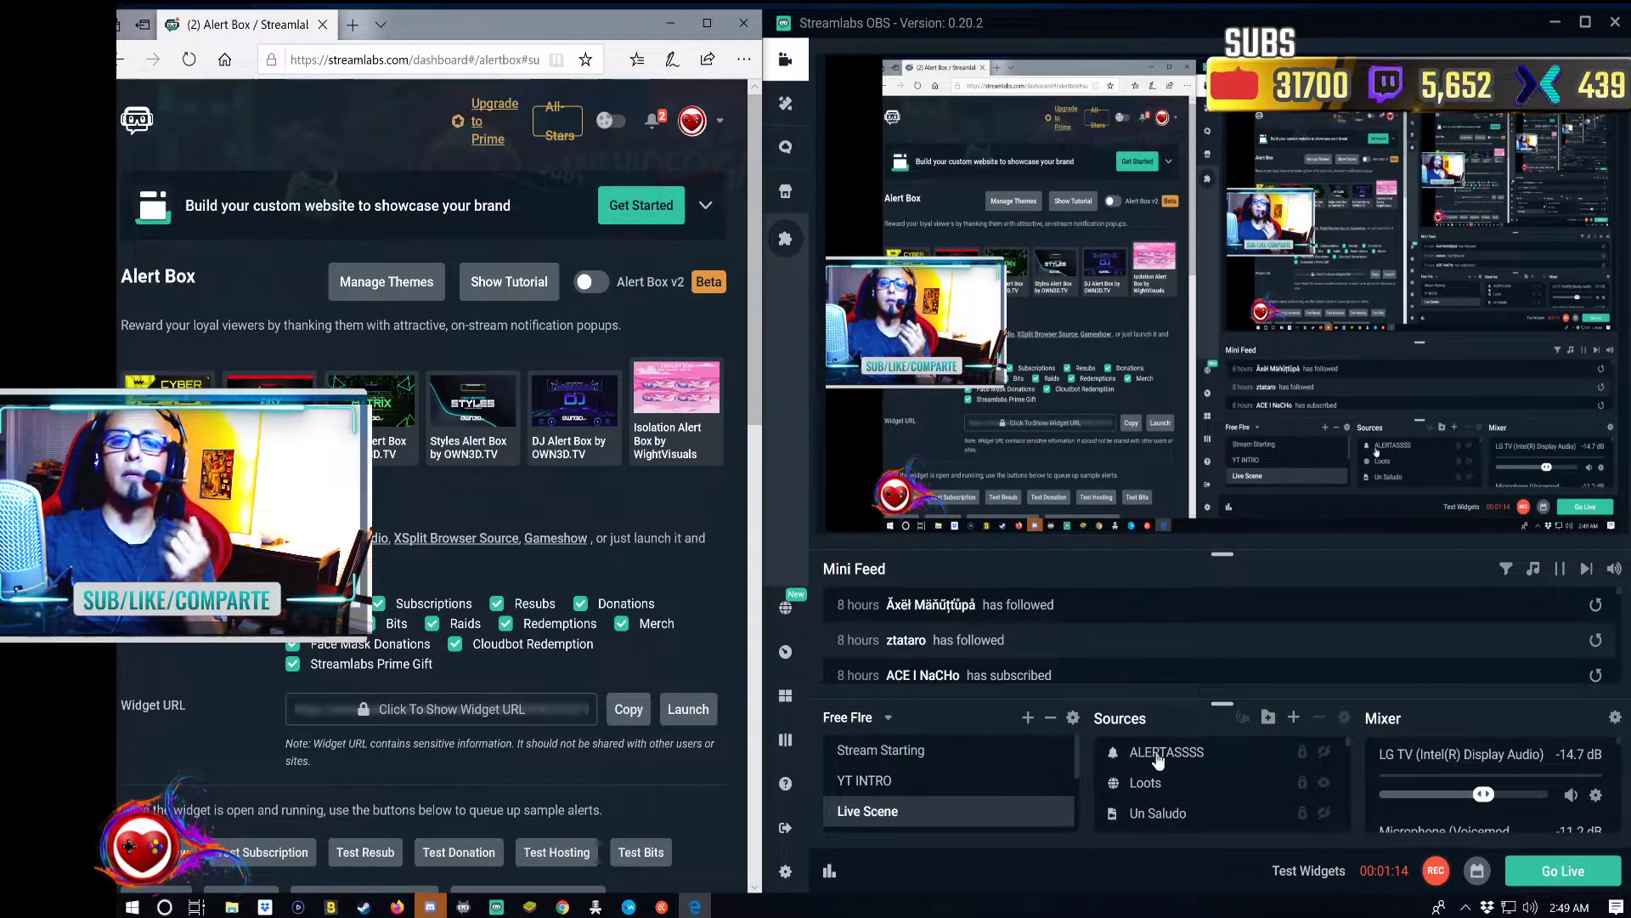
{"action": "left_click", "coordinate": [1295, 722]}
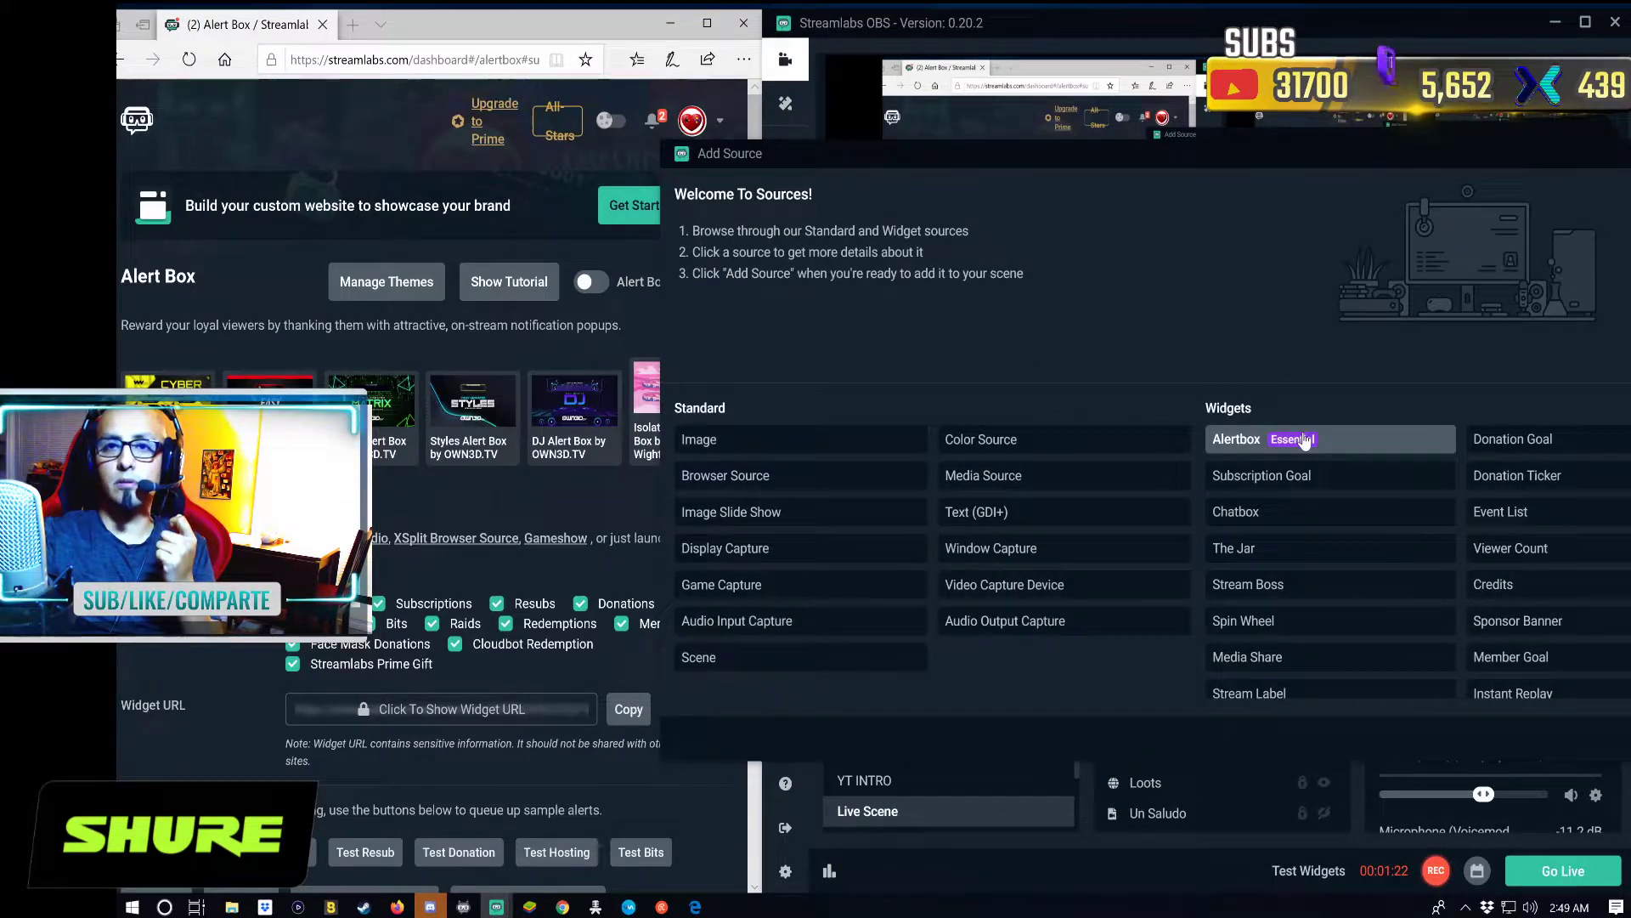
{"action": "left_click", "coordinate": [1304, 441]}
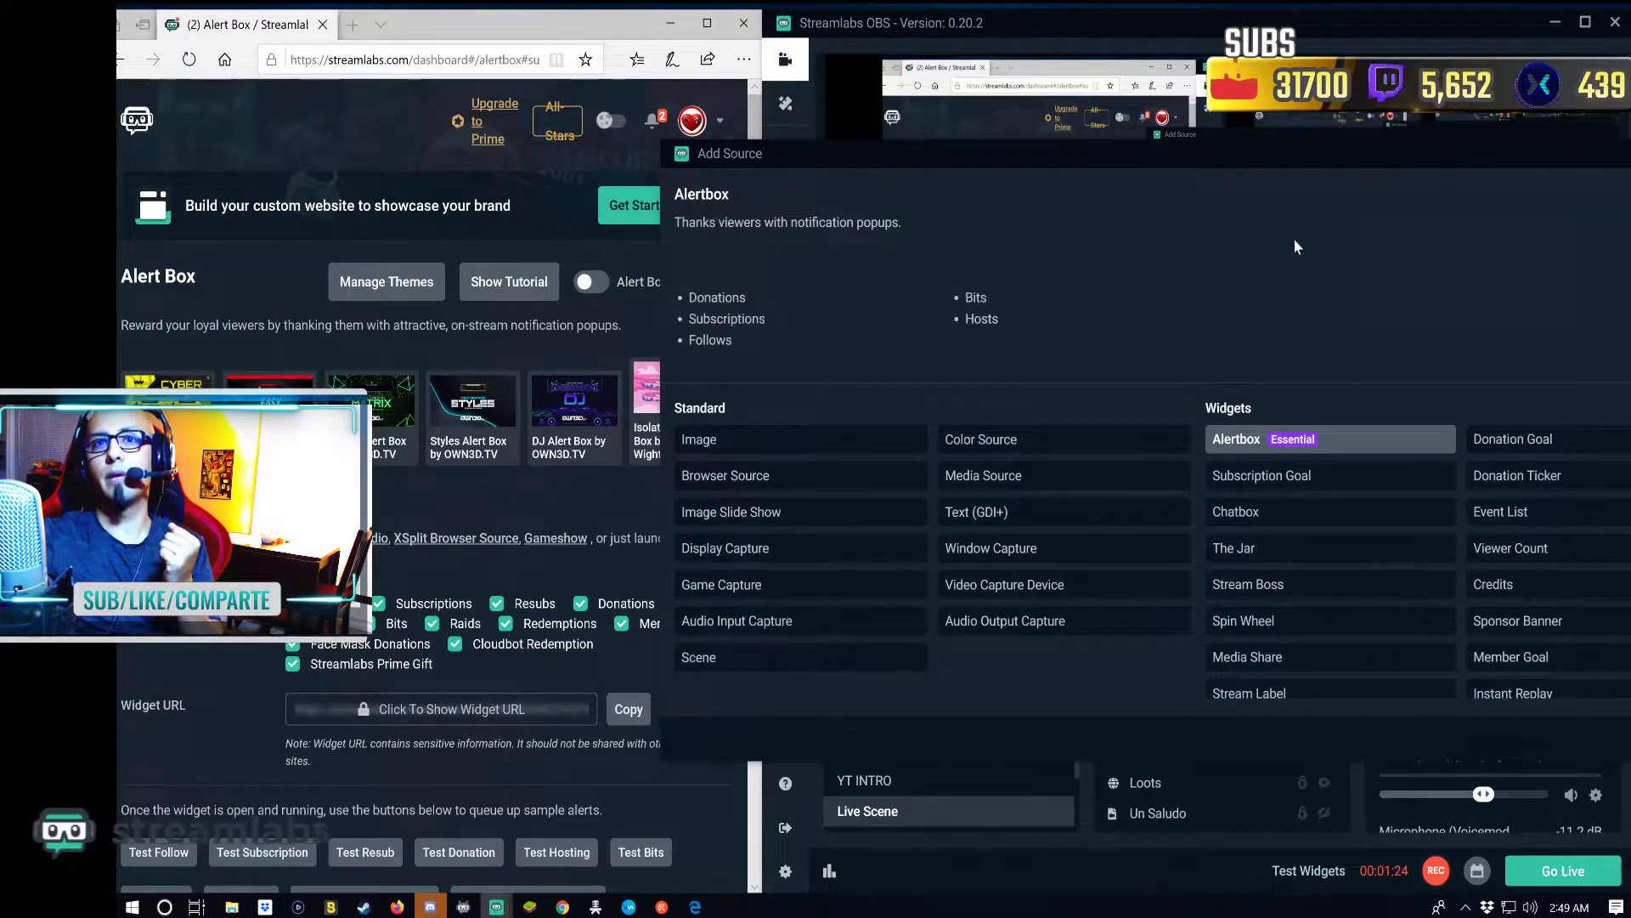
{"action": "left_click_drag", "start_coordinate": [1035, 155], "coordinate": [821, 155]}
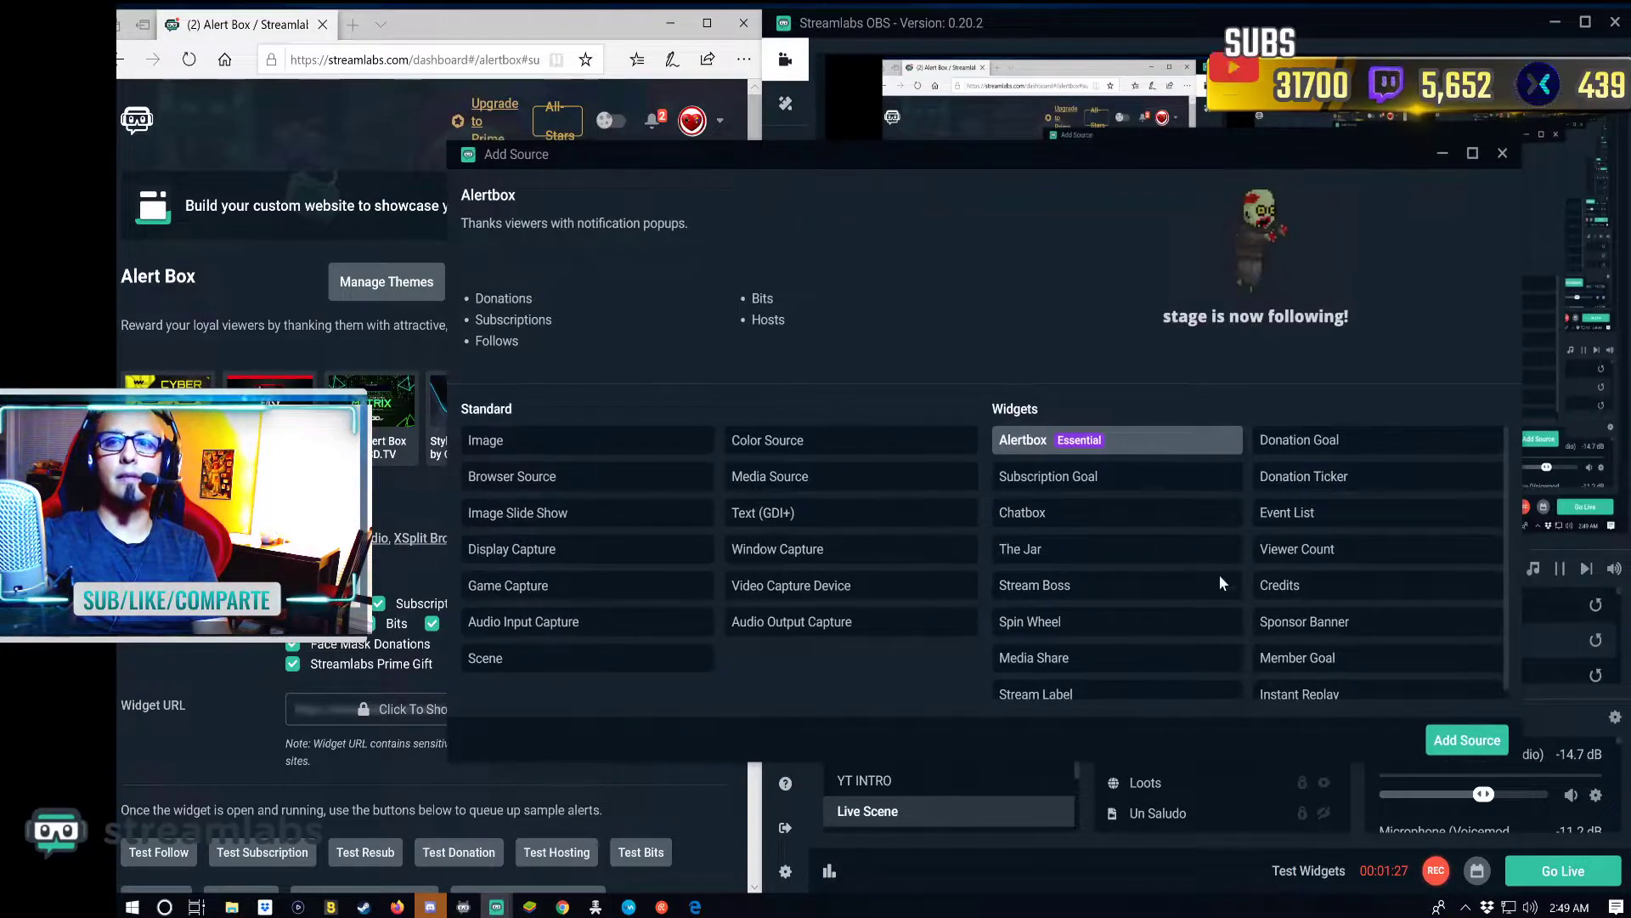
{"action": "left_click", "coordinate": [1455, 740]}
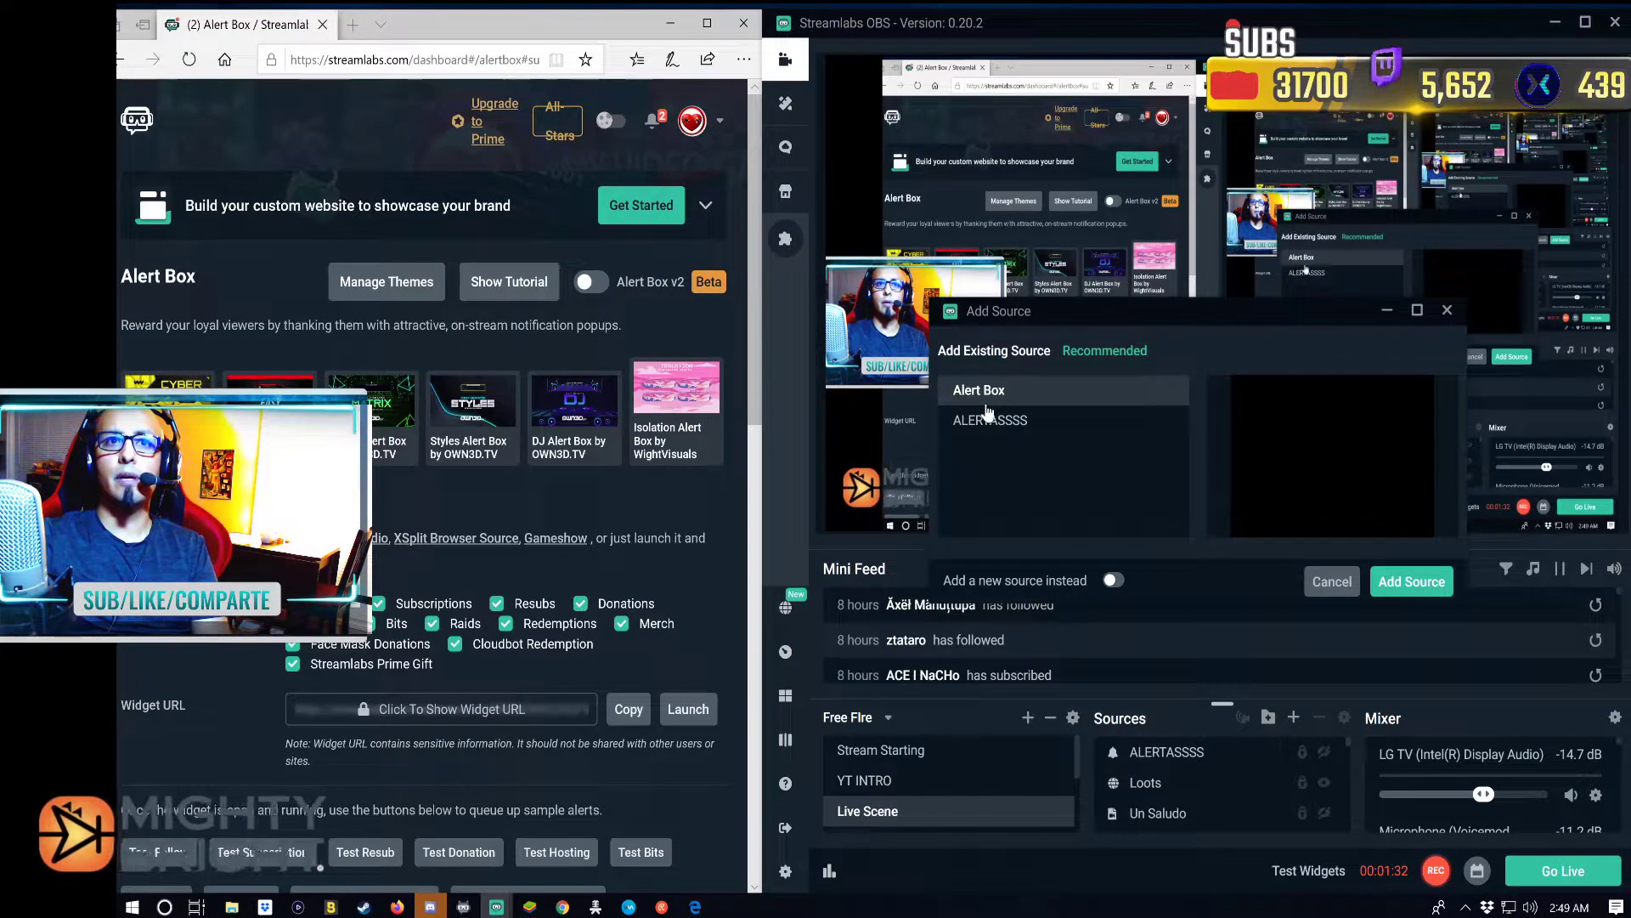
{"action": "left_click", "coordinate": [1112, 581]}
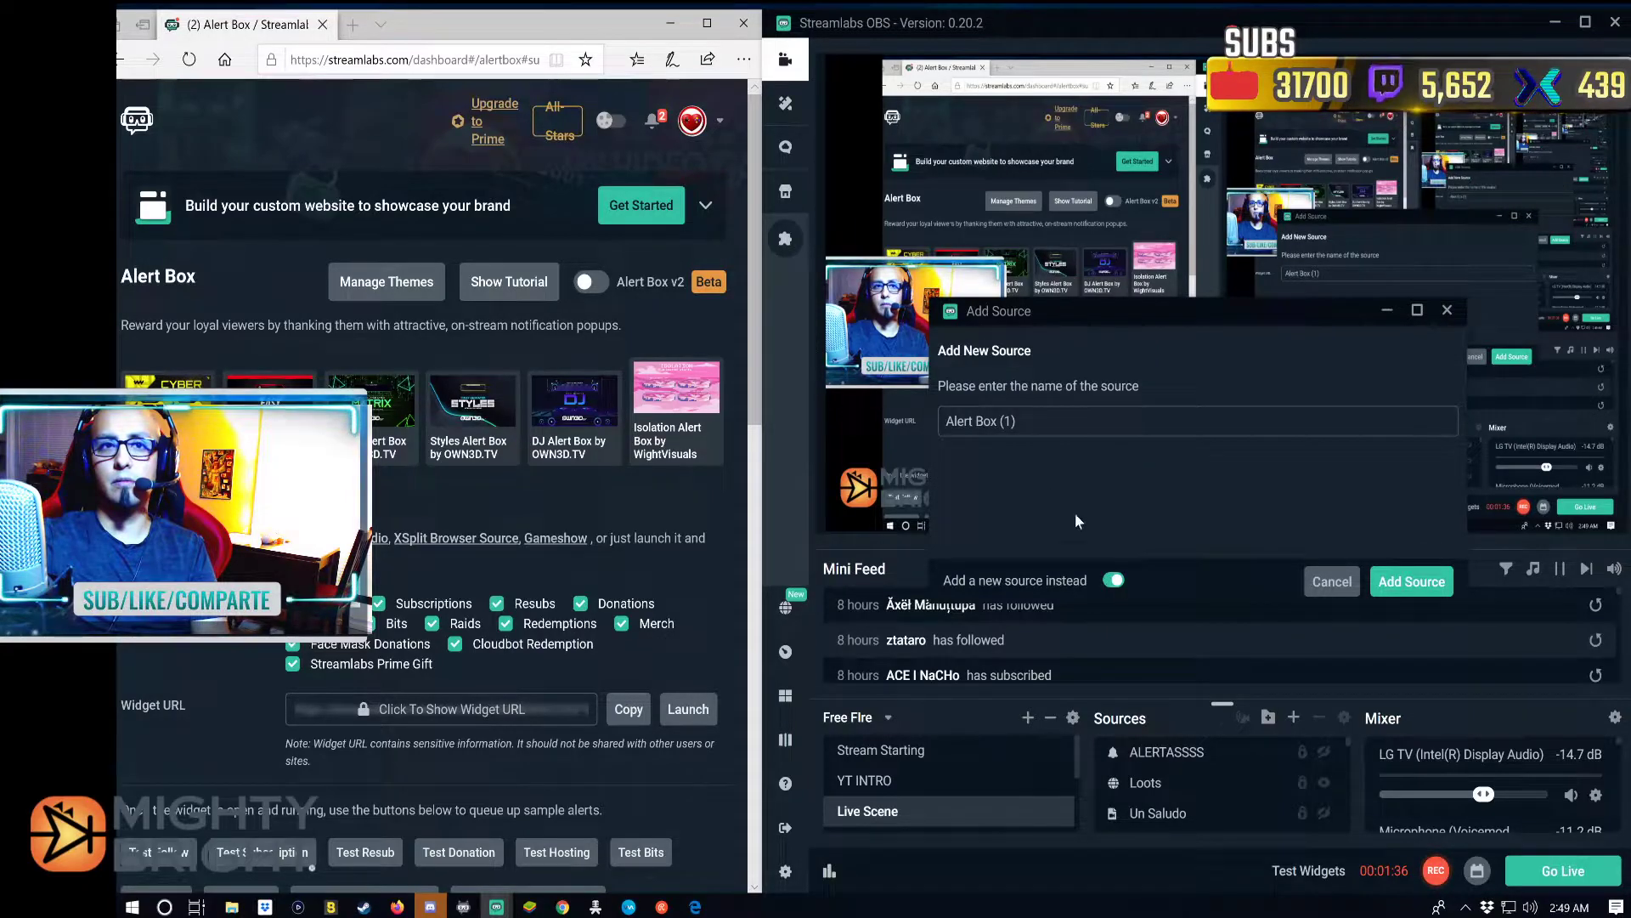
{"action": "key", "text": "ctrl+a"}
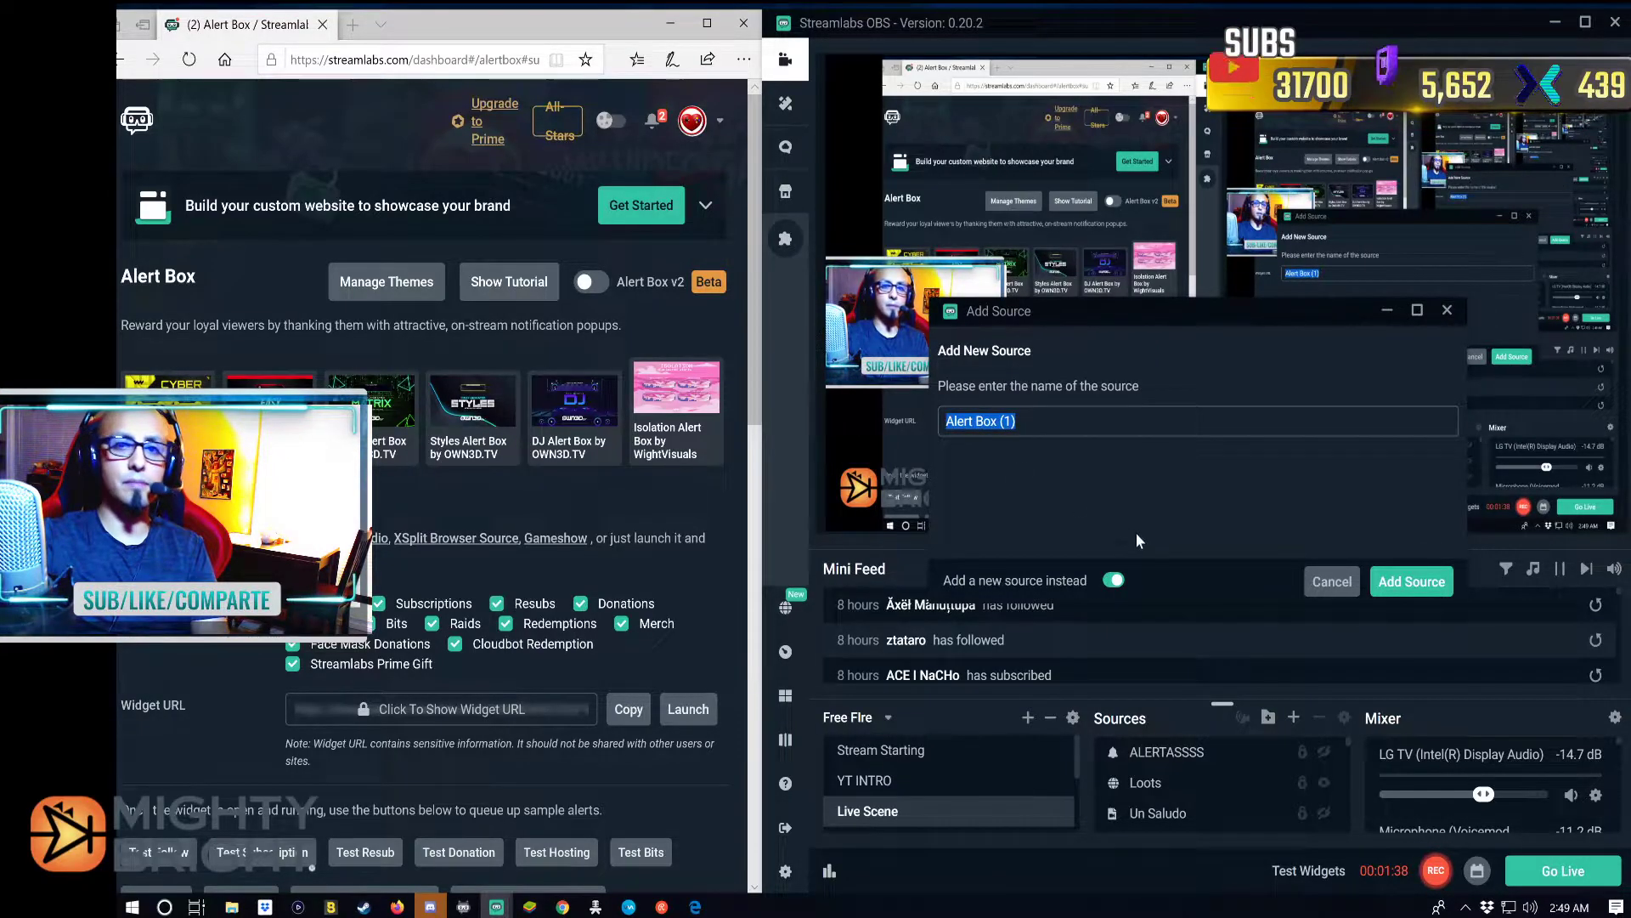
{"action": "left_click", "coordinate": [1187, 528]}
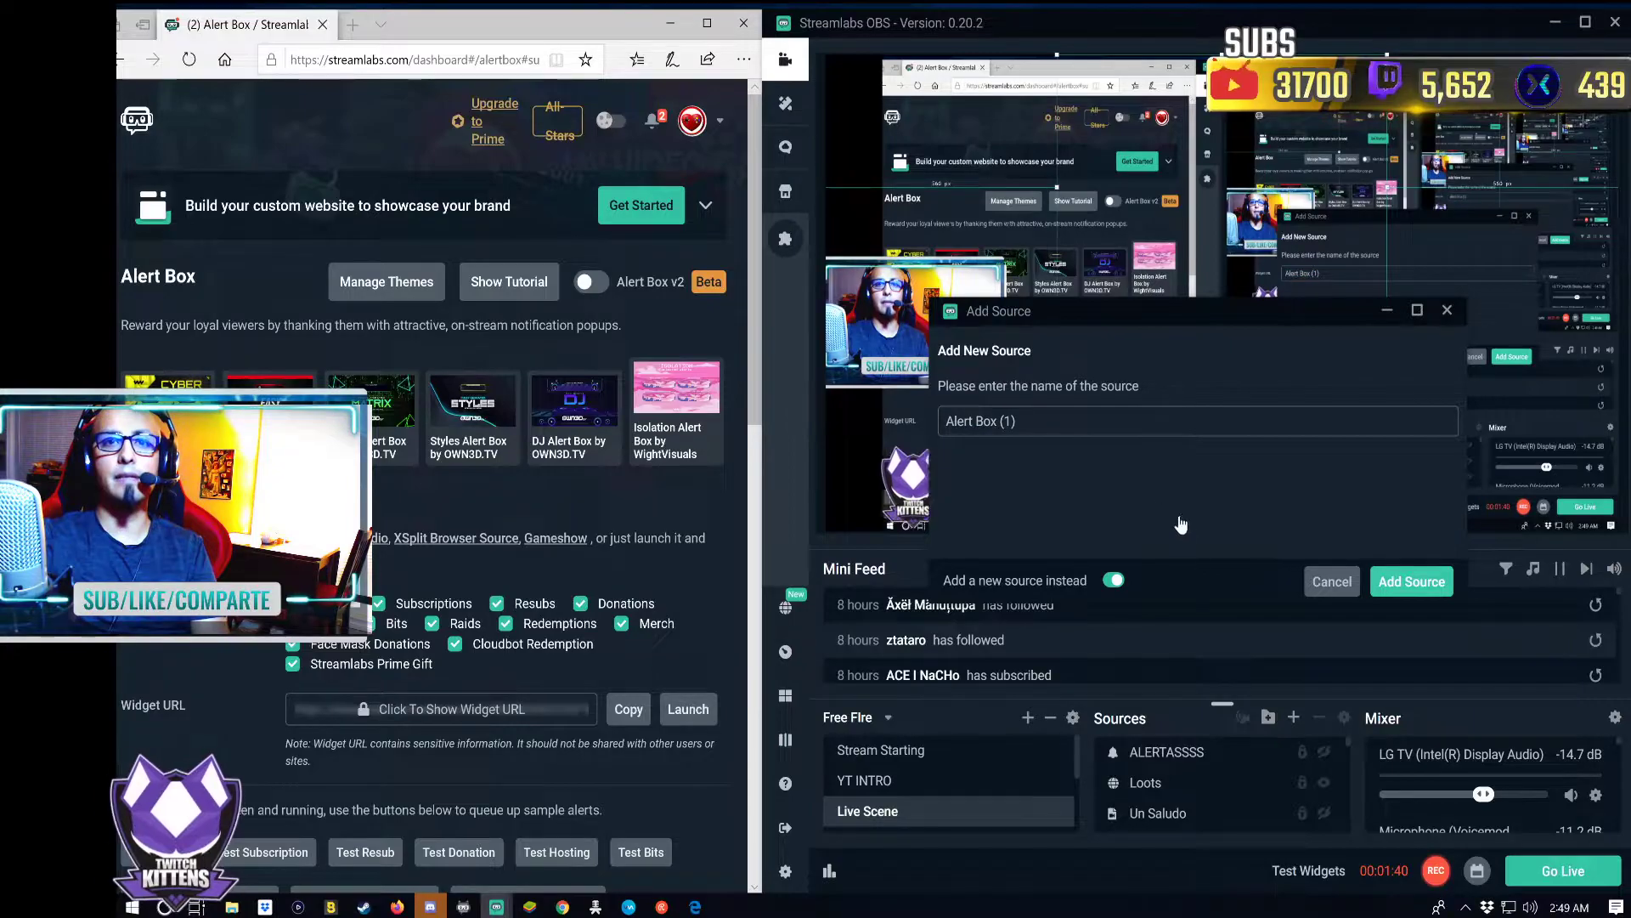
{"action": "key", "text": "Return"}
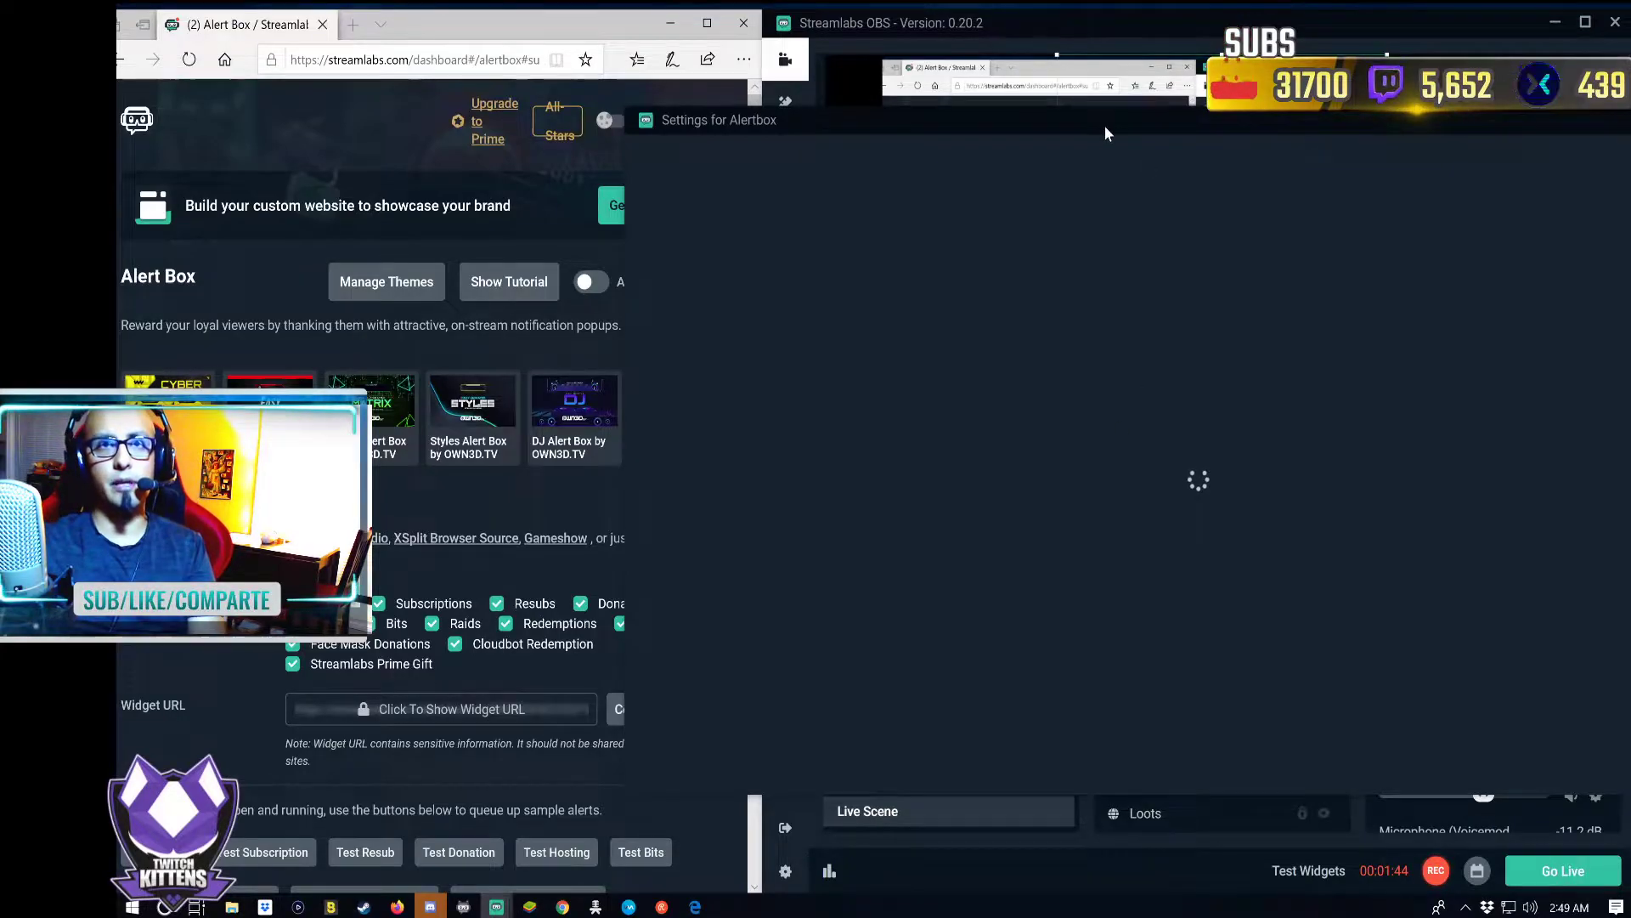
- Close the Settings for Alertbox window, keeping all default alert settings
{"action": "left_click_drag", "start_coordinate": [1084, 119], "coordinate": [755, 117]}
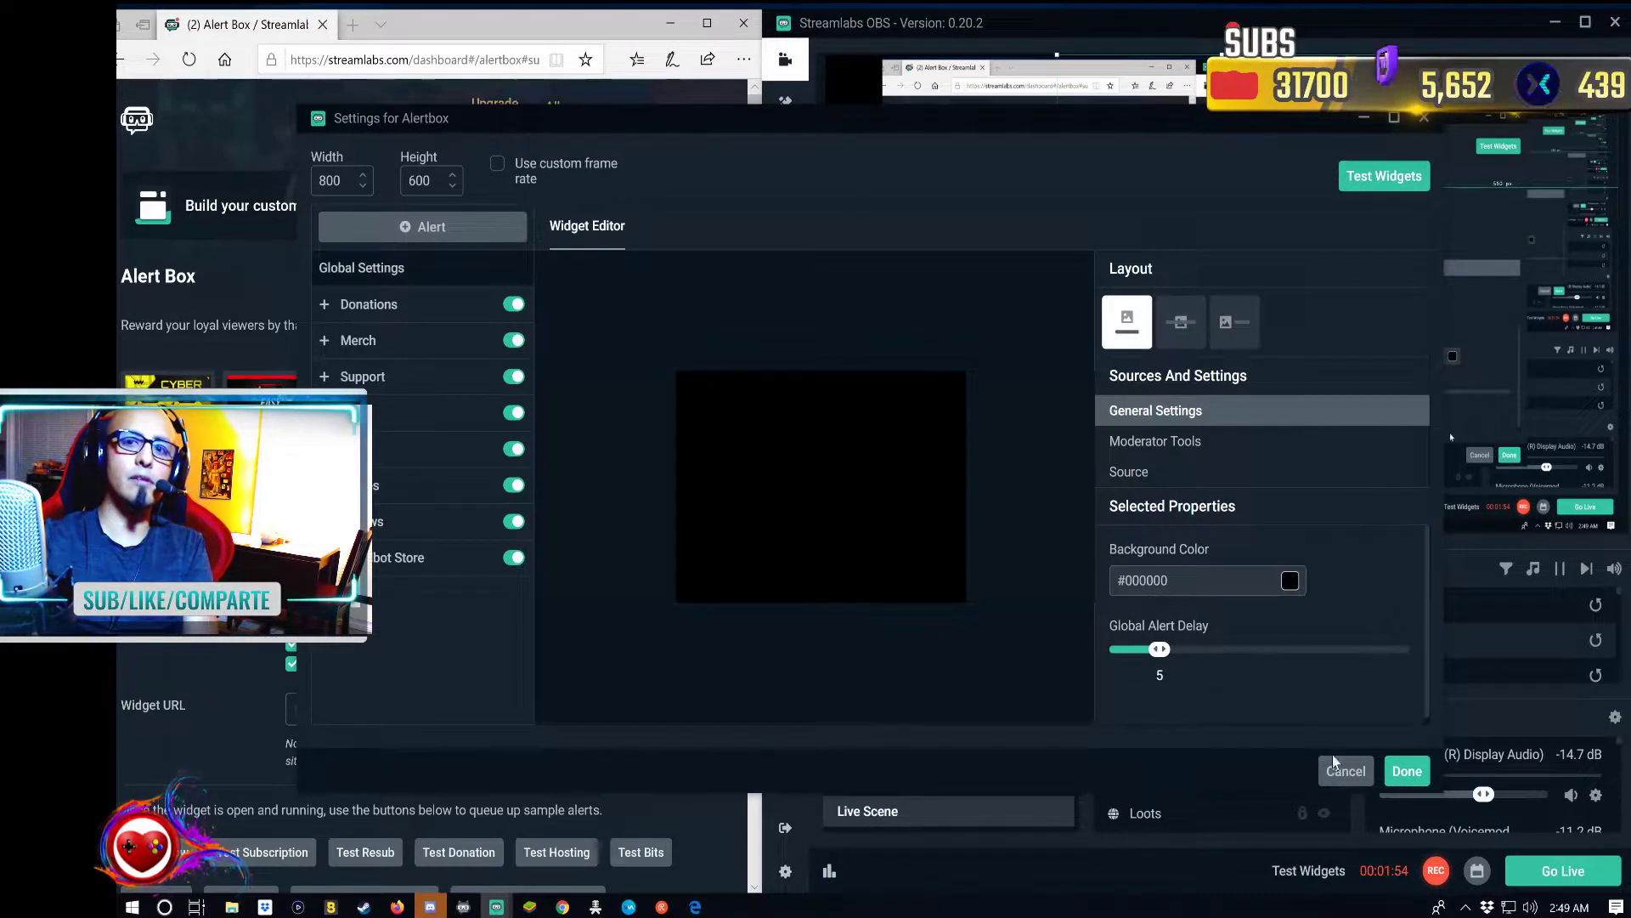
{"action": "left_click", "coordinate": [1409, 775]}
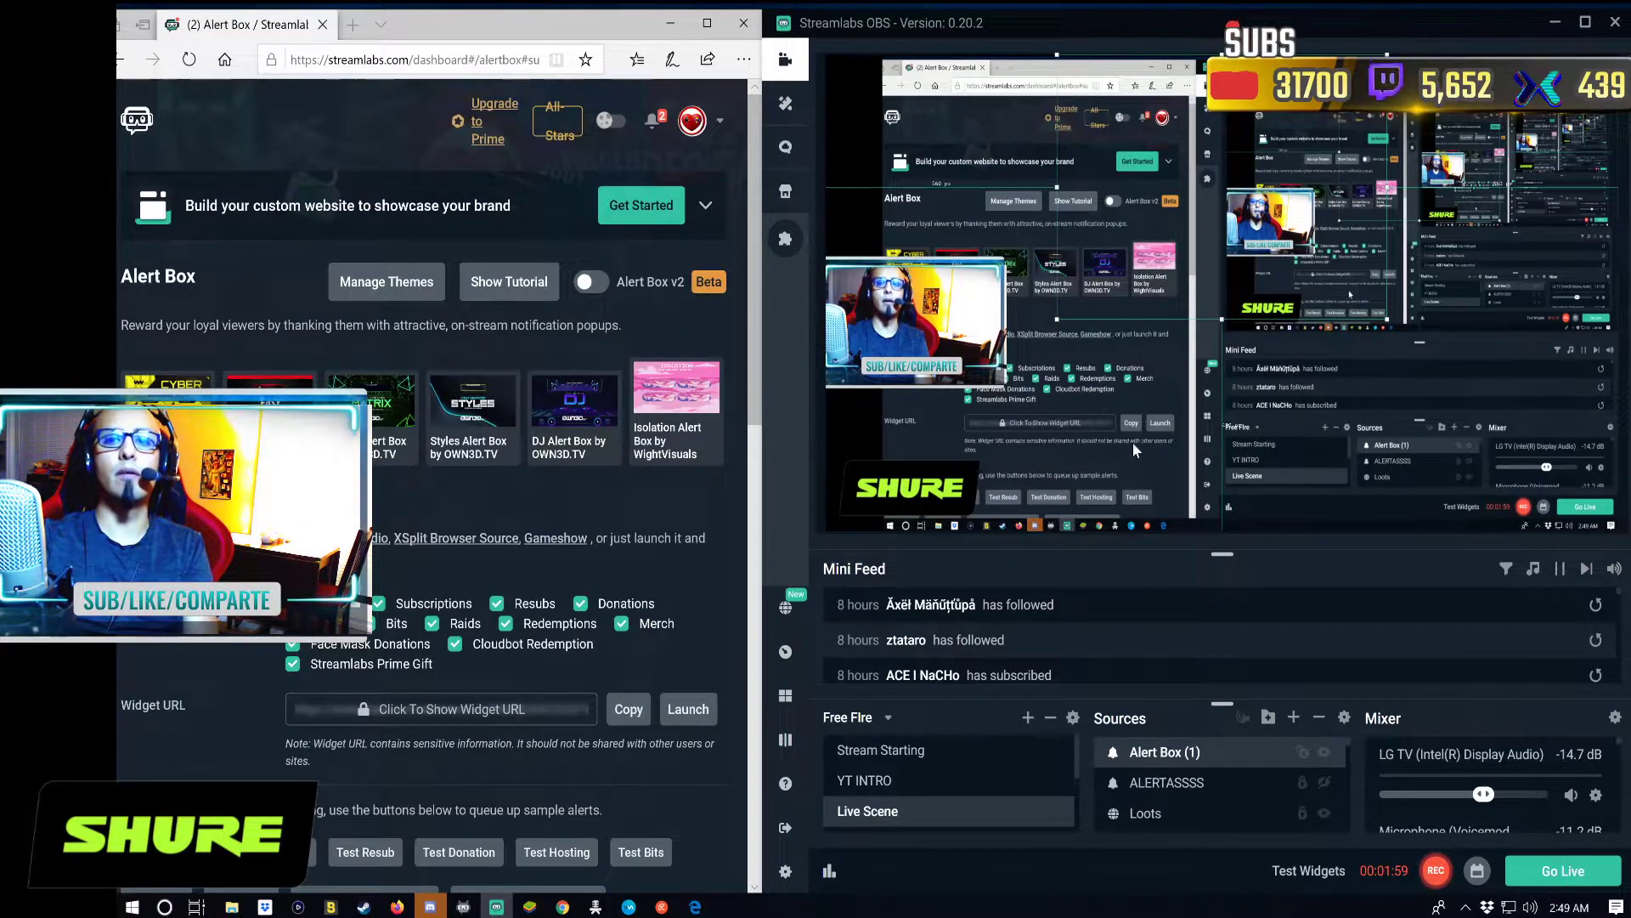
- Move the Alert Box (1) area down-right in the preview, adjust its size, and lock it
{"action": "left_click_drag", "start_coordinate": [1206, 236], "coordinate": [1218, 319]}
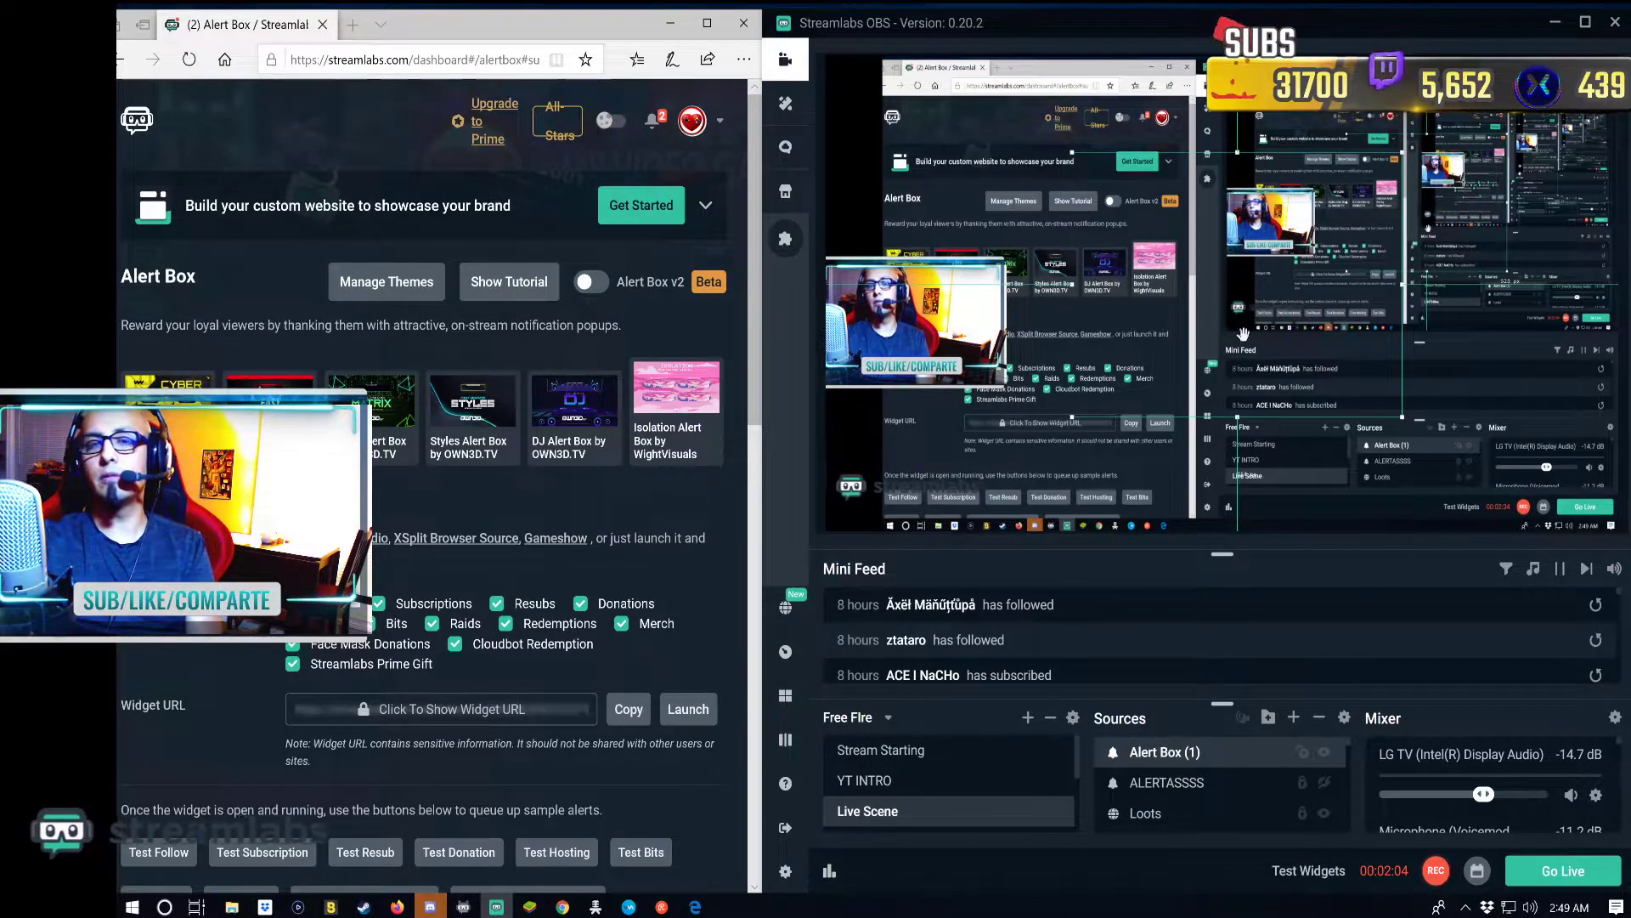
{"action": "left_click_drag", "start_coordinate": [1239, 334], "coordinate": [1054, 440]}
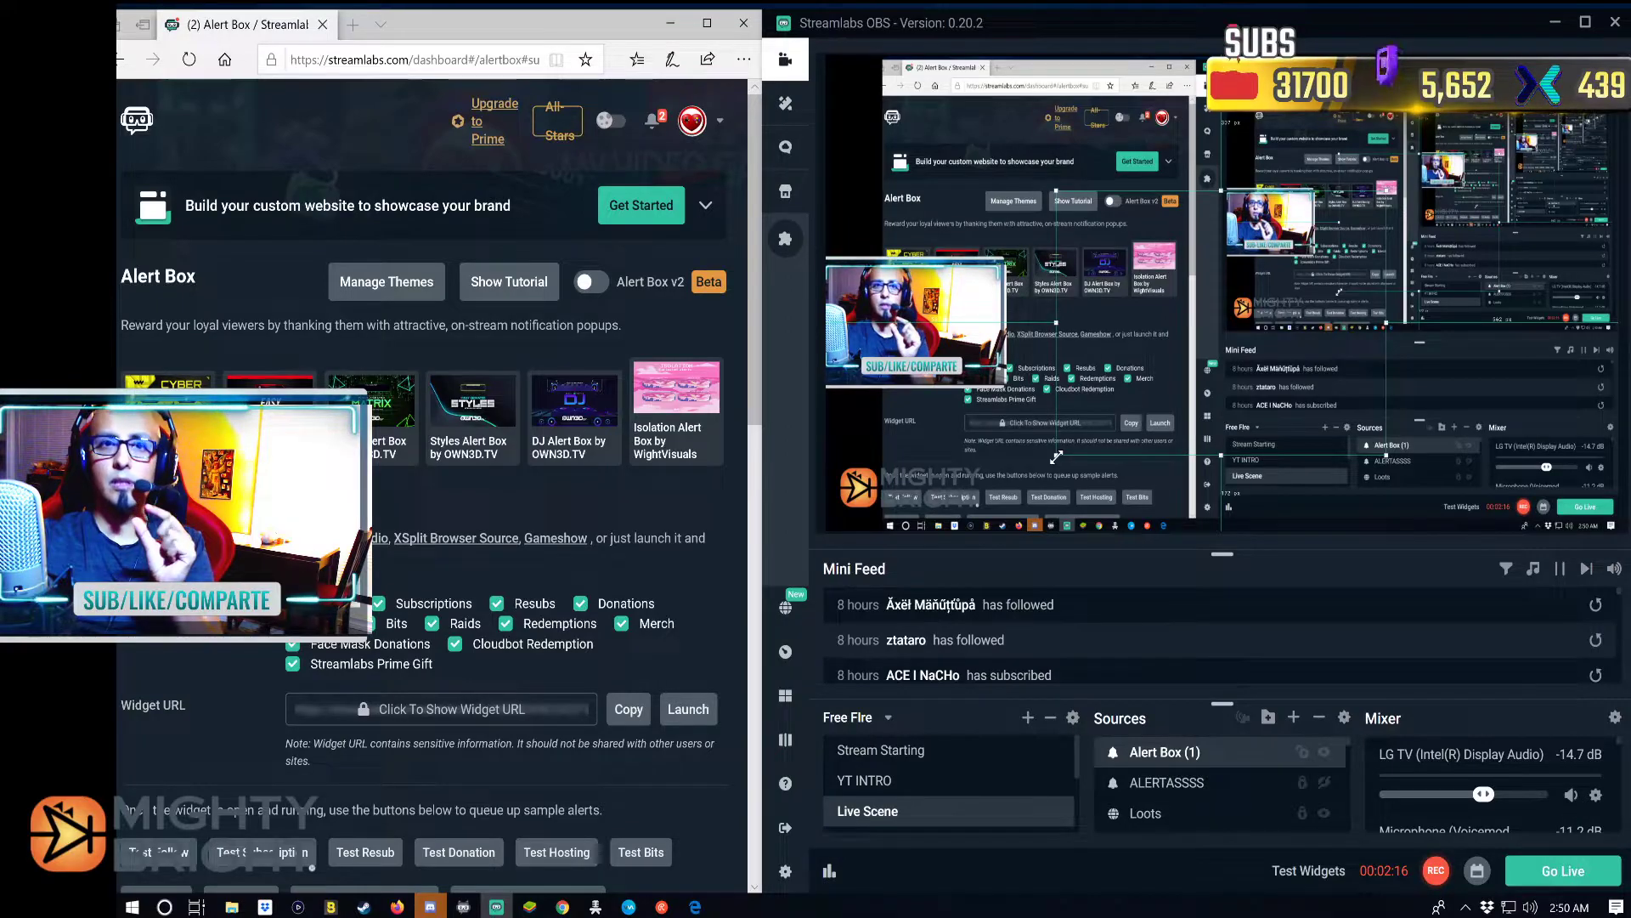
{"action": "left_click_drag", "start_coordinate": [1056, 456], "coordinate": [1221, 329]}
{"action": "left_click_drag", "start_coordinate": [1091, 422], "coordinate": [1184, 372]}
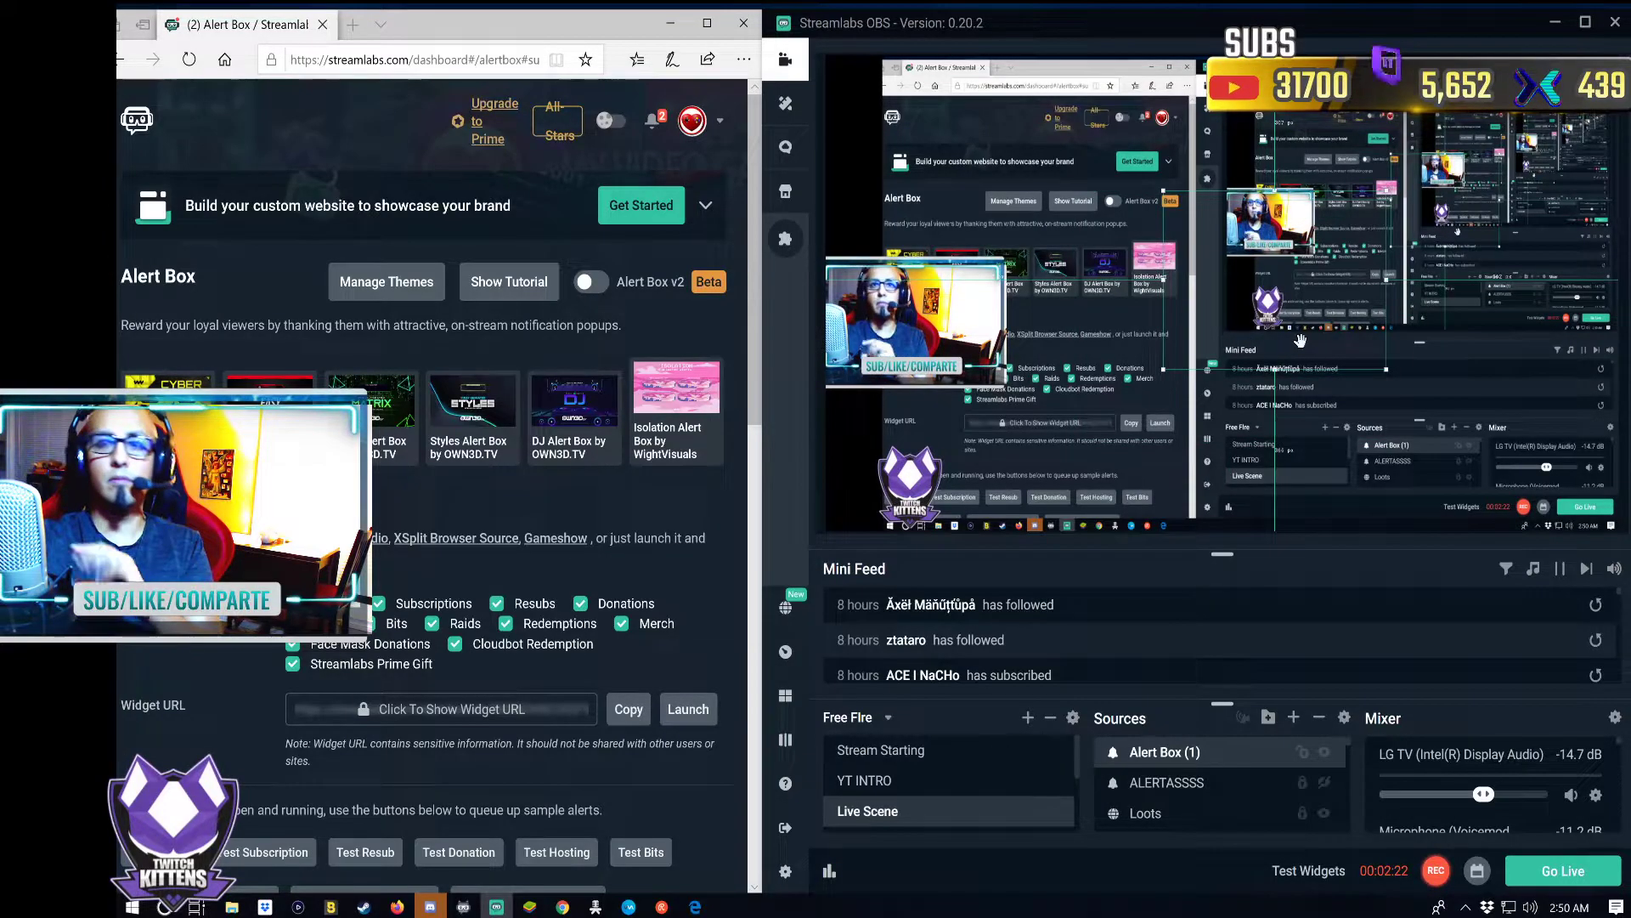
{"action": "left_click_drag", "start_coordinate": [1272, 316], "coordinate": [1172, 414]}
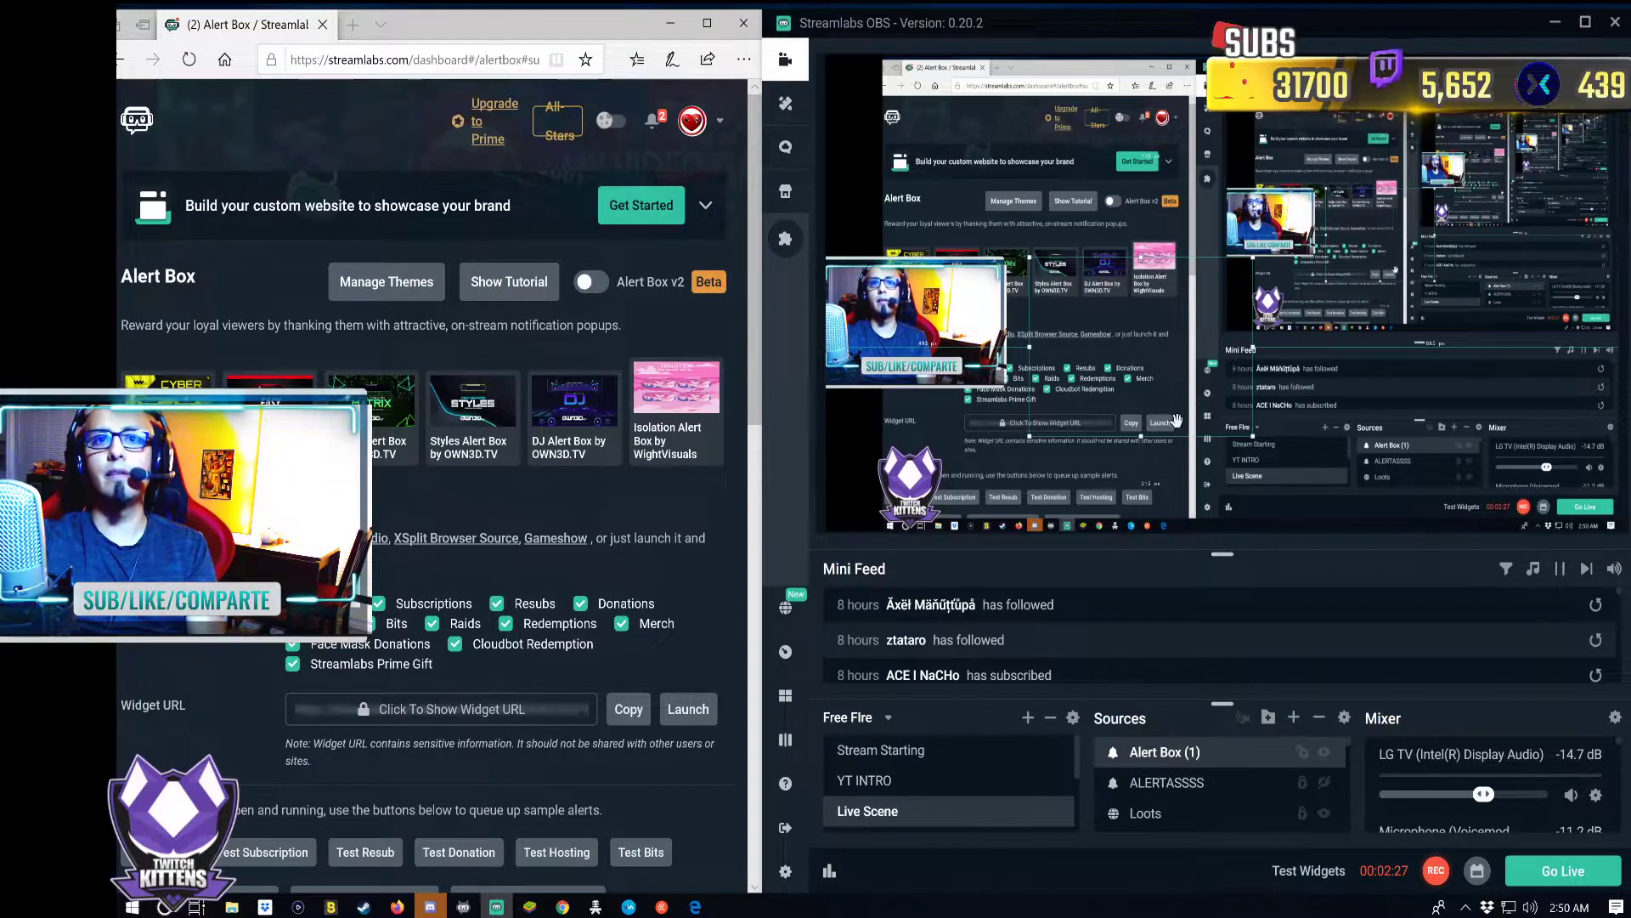
{"action": "left_click", "coordinate": [1303, 751]}
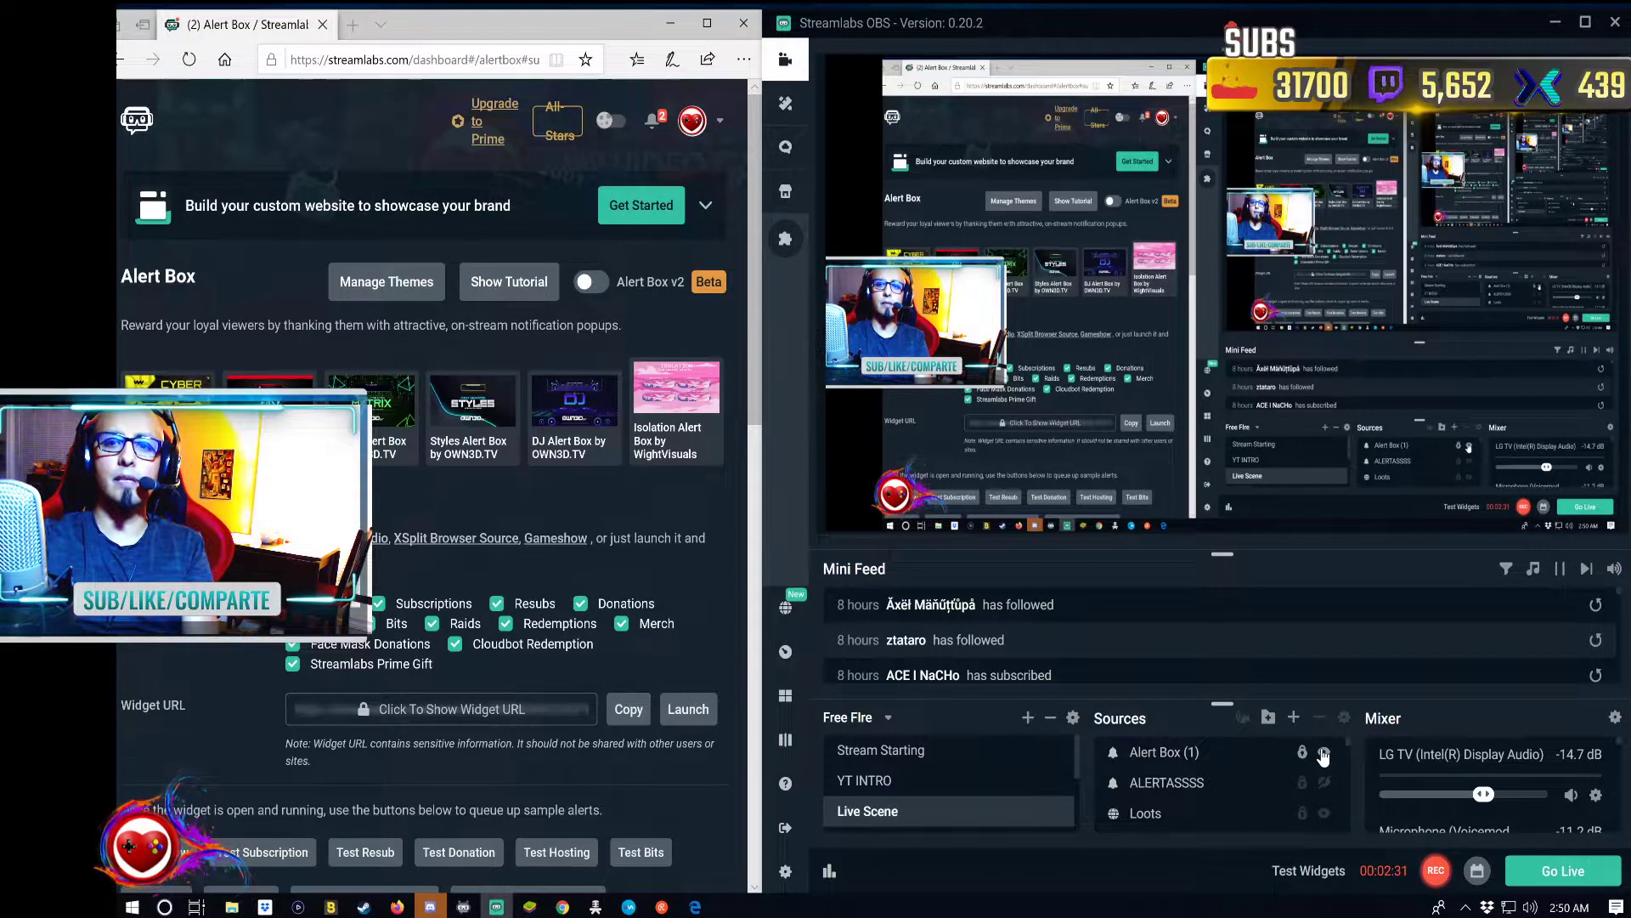
{"action": "left_click", "coordinate": [1266, 750]}
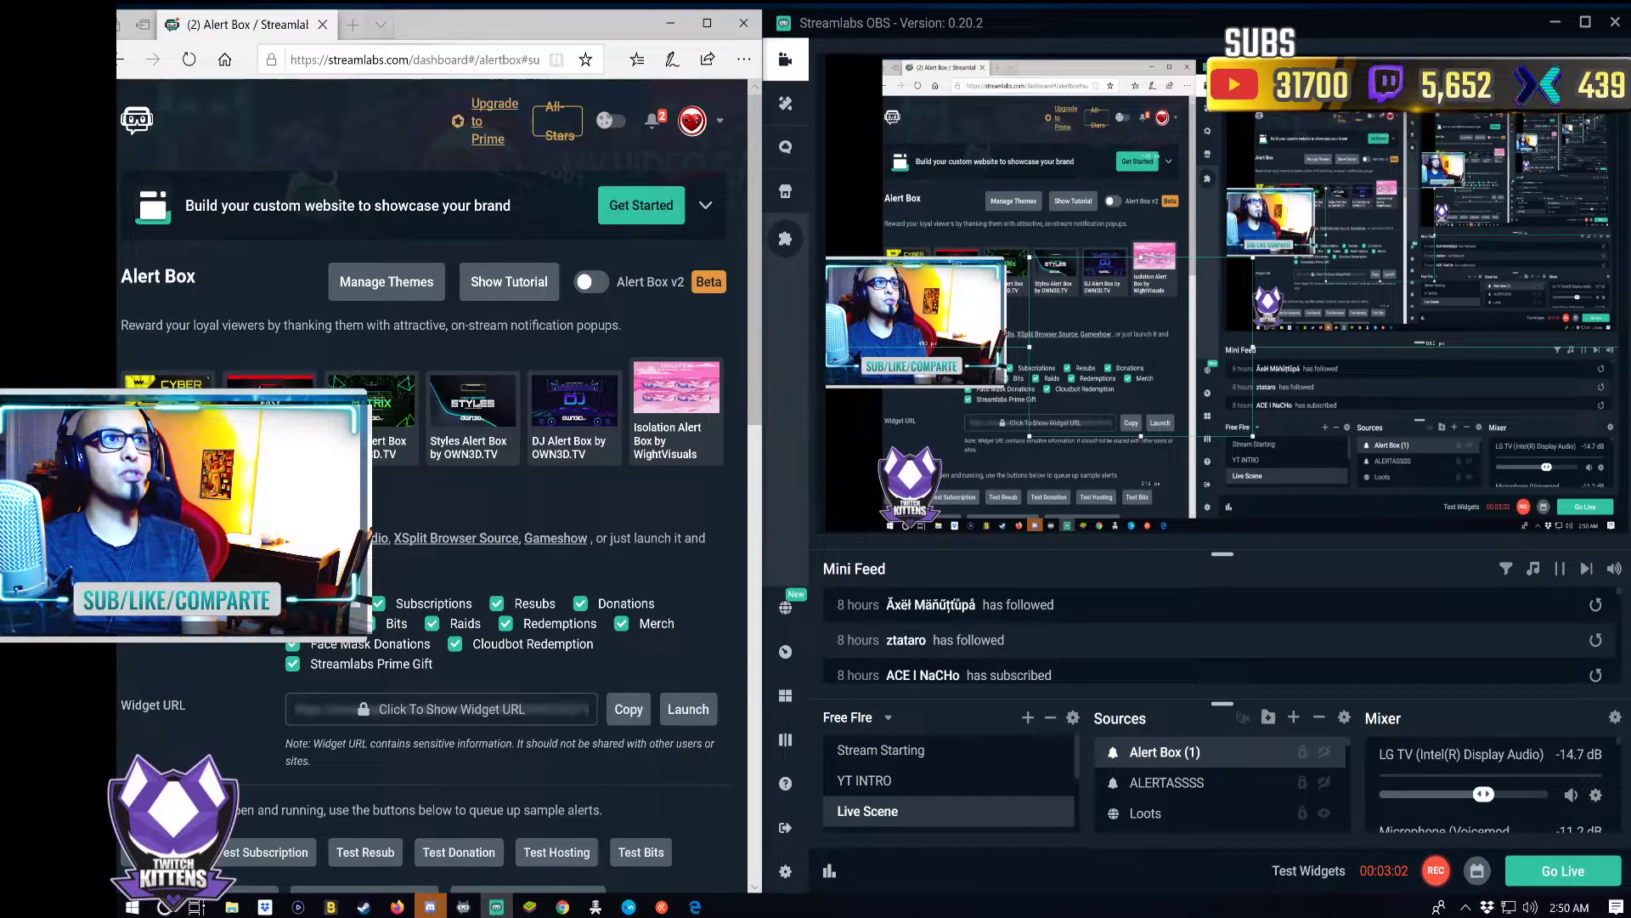
- Check the dashboard page address and widen the Edge browser window
{"action": "left_click", "coordinate": [438, 60]}
{"action": "left_click", "coordinate": [400, 60]}
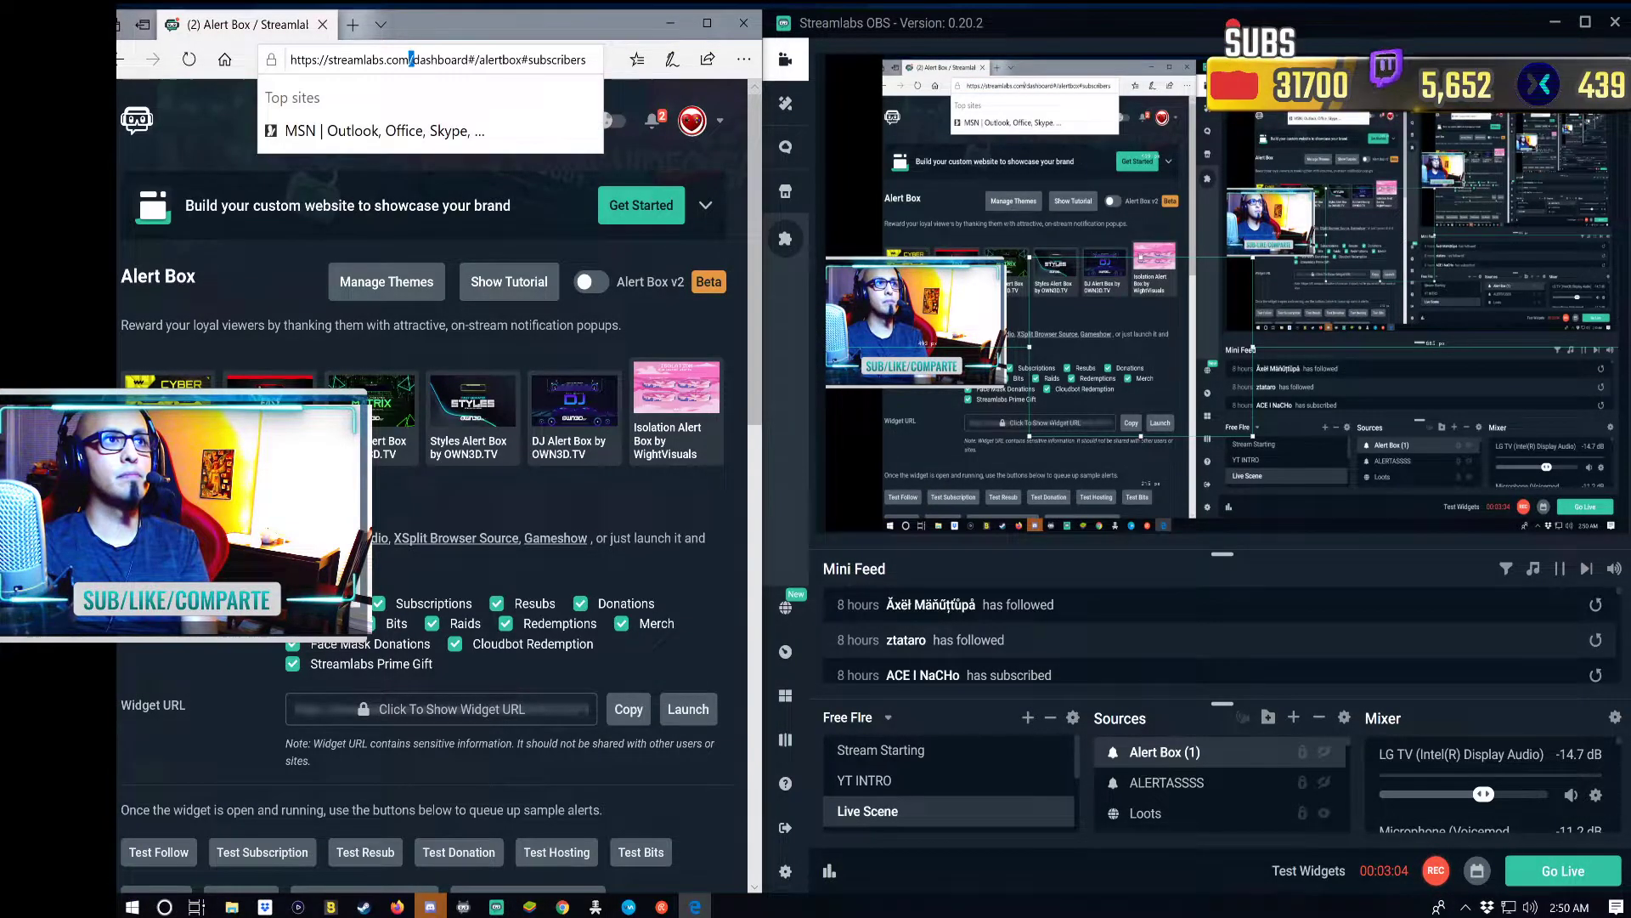
{"action": "left_click_drag", "start_coordinate": [412, 59], "coordinate": [590, 59]}
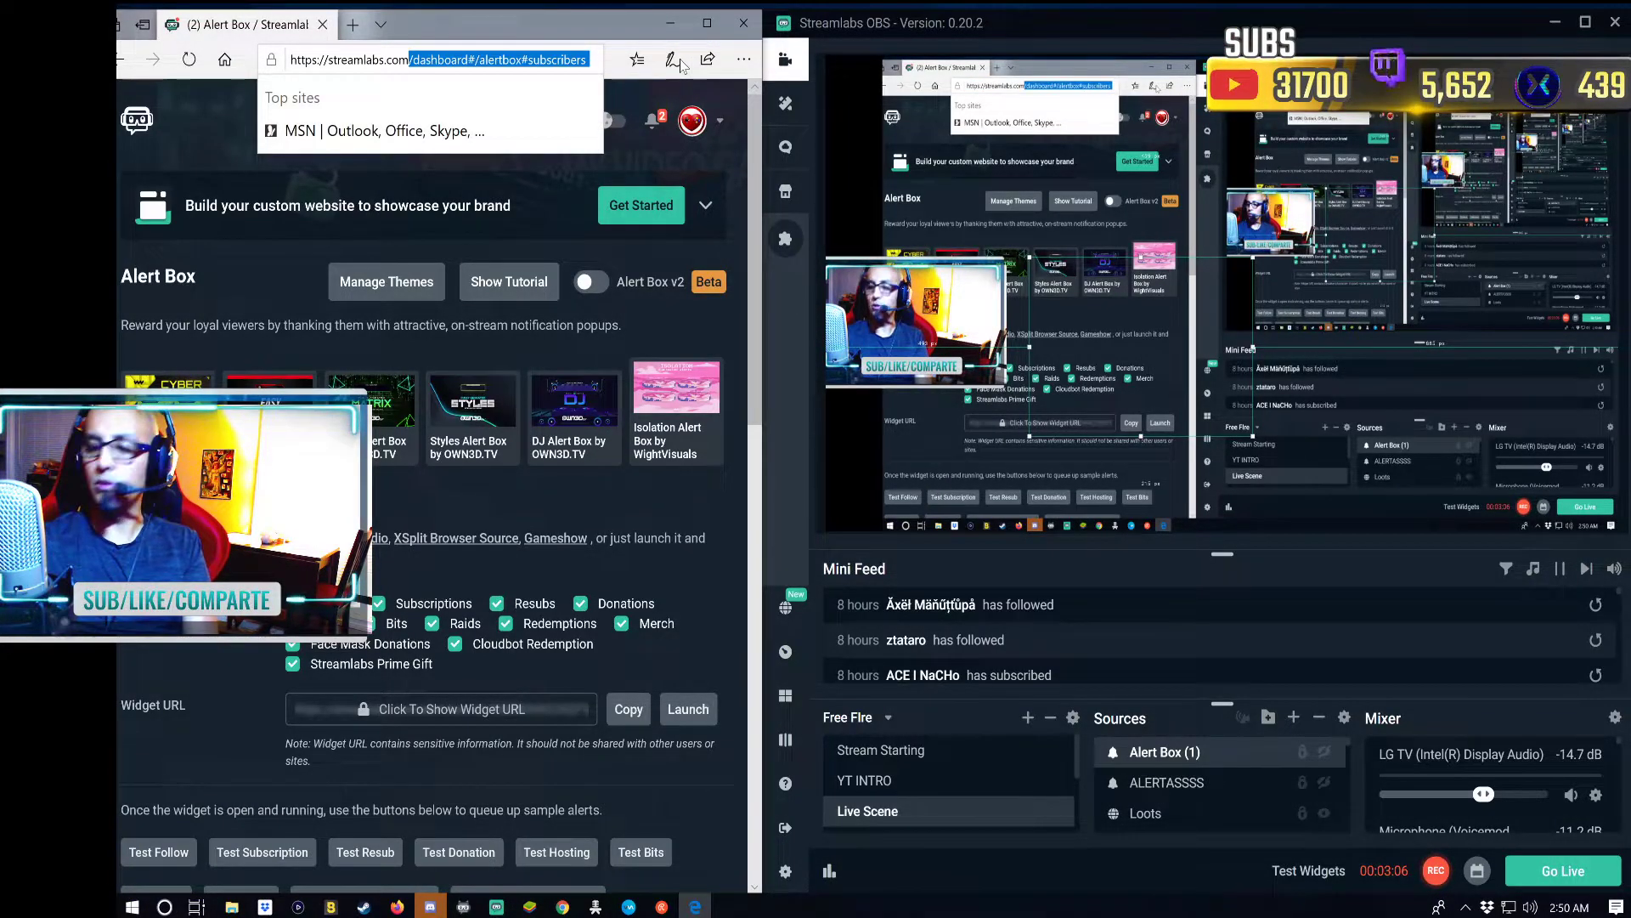
{"action": "left_click", "coordinate": [739, 111]}
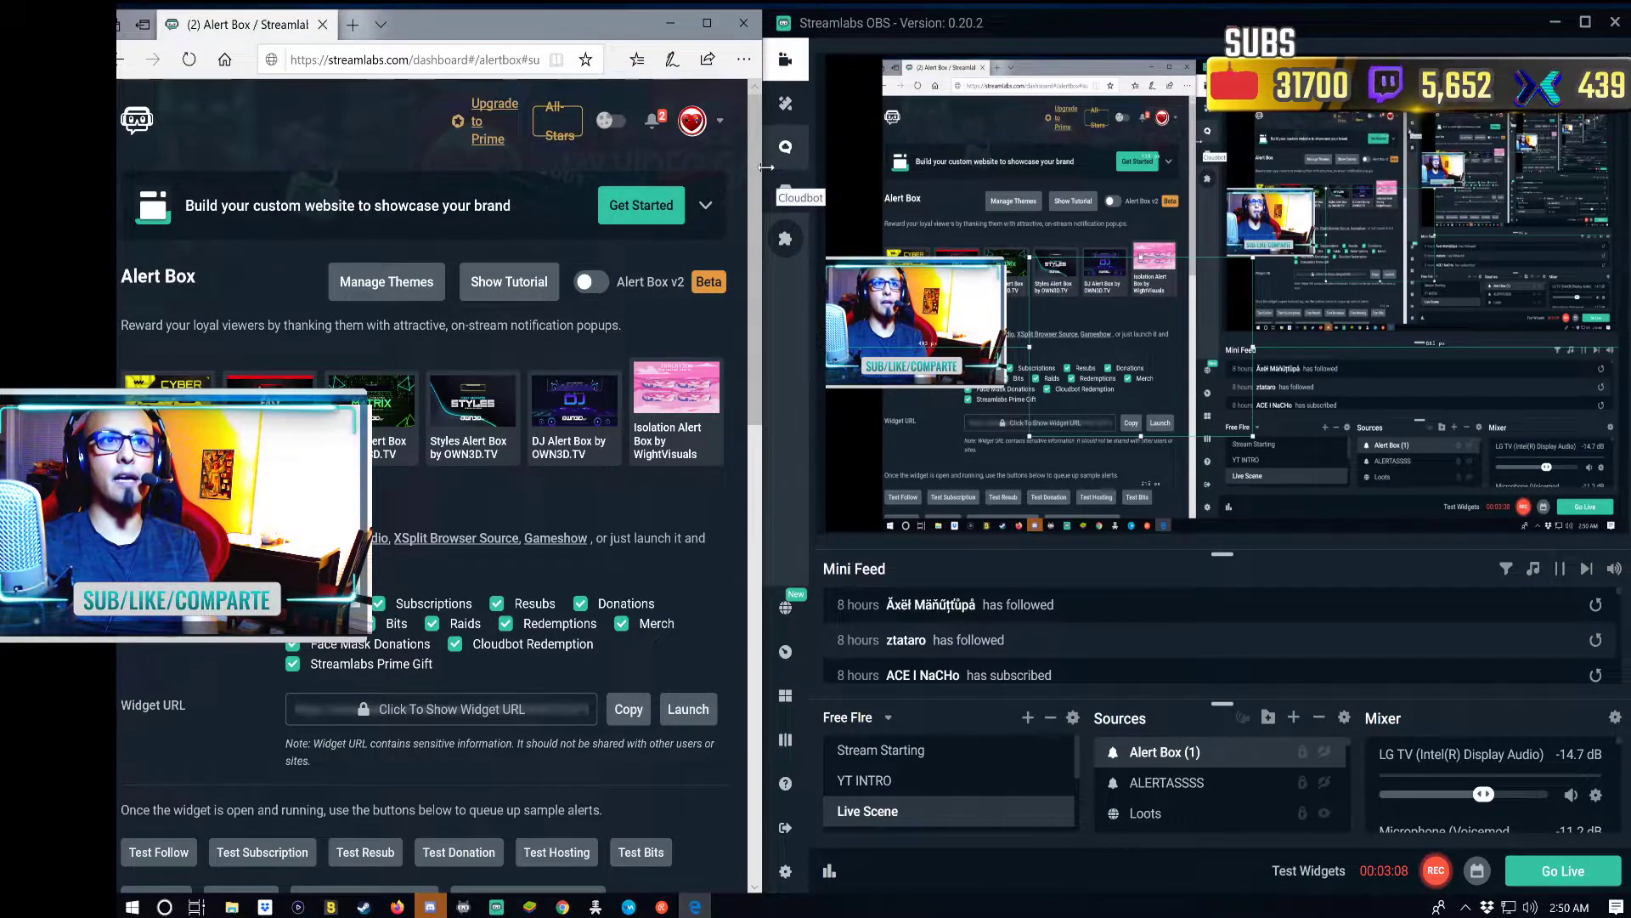
{"action": "left_click_drag", "start_coordinate": [808, 168], "coordinate": [849, 170]}
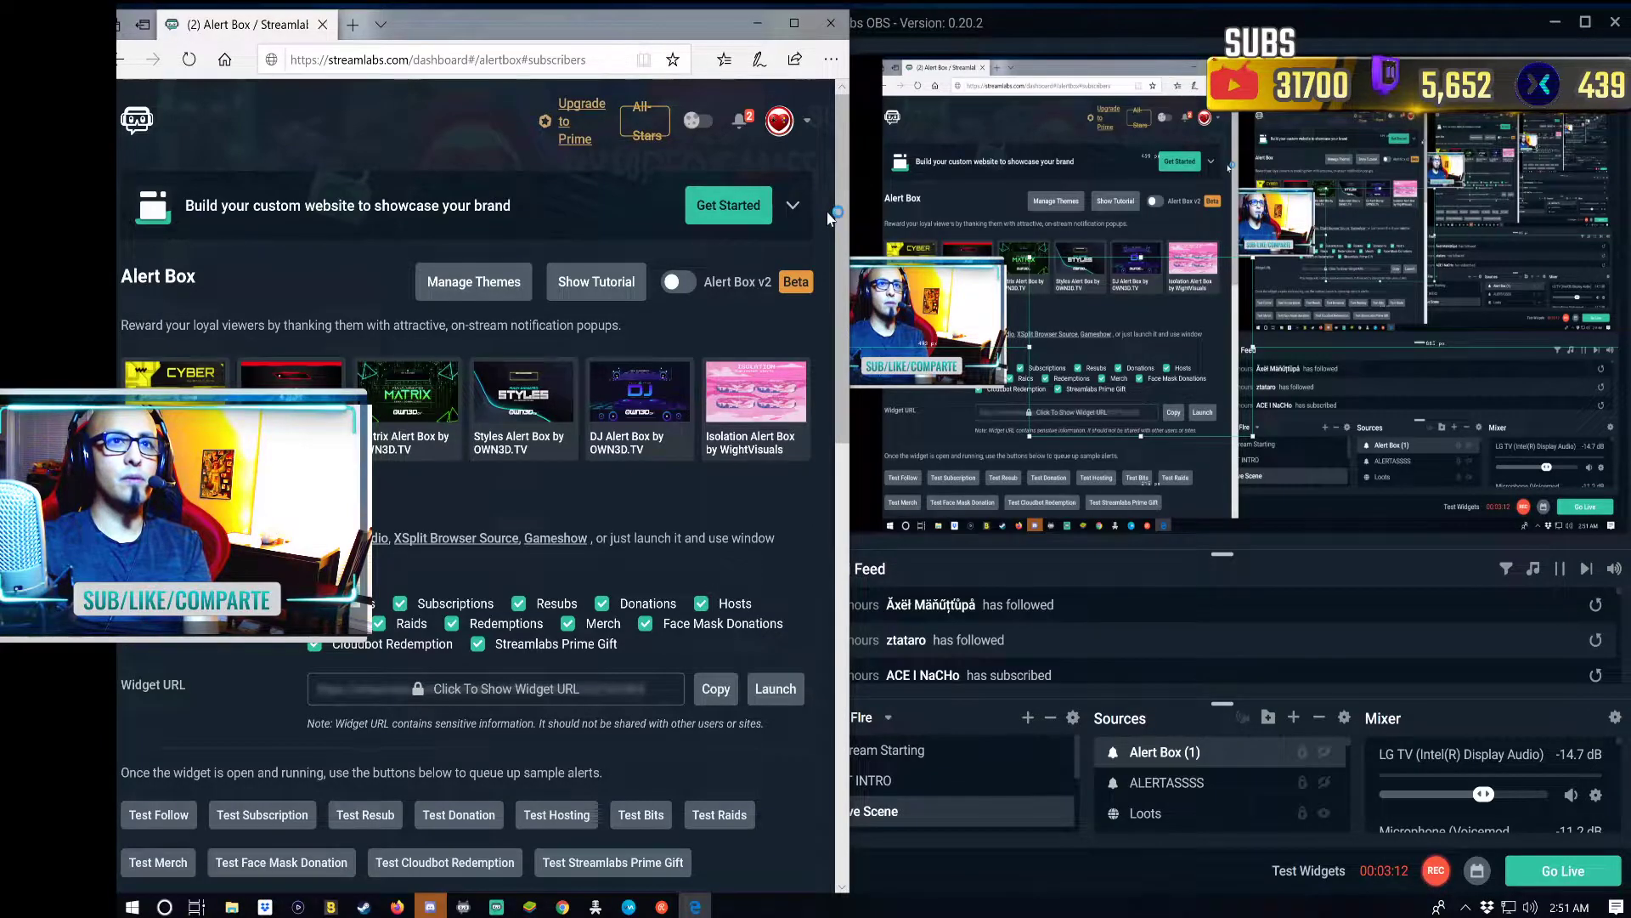
{"action": "left_click_drag", "start_coordinate": [850, 206], "coordinate": [888, 206]}
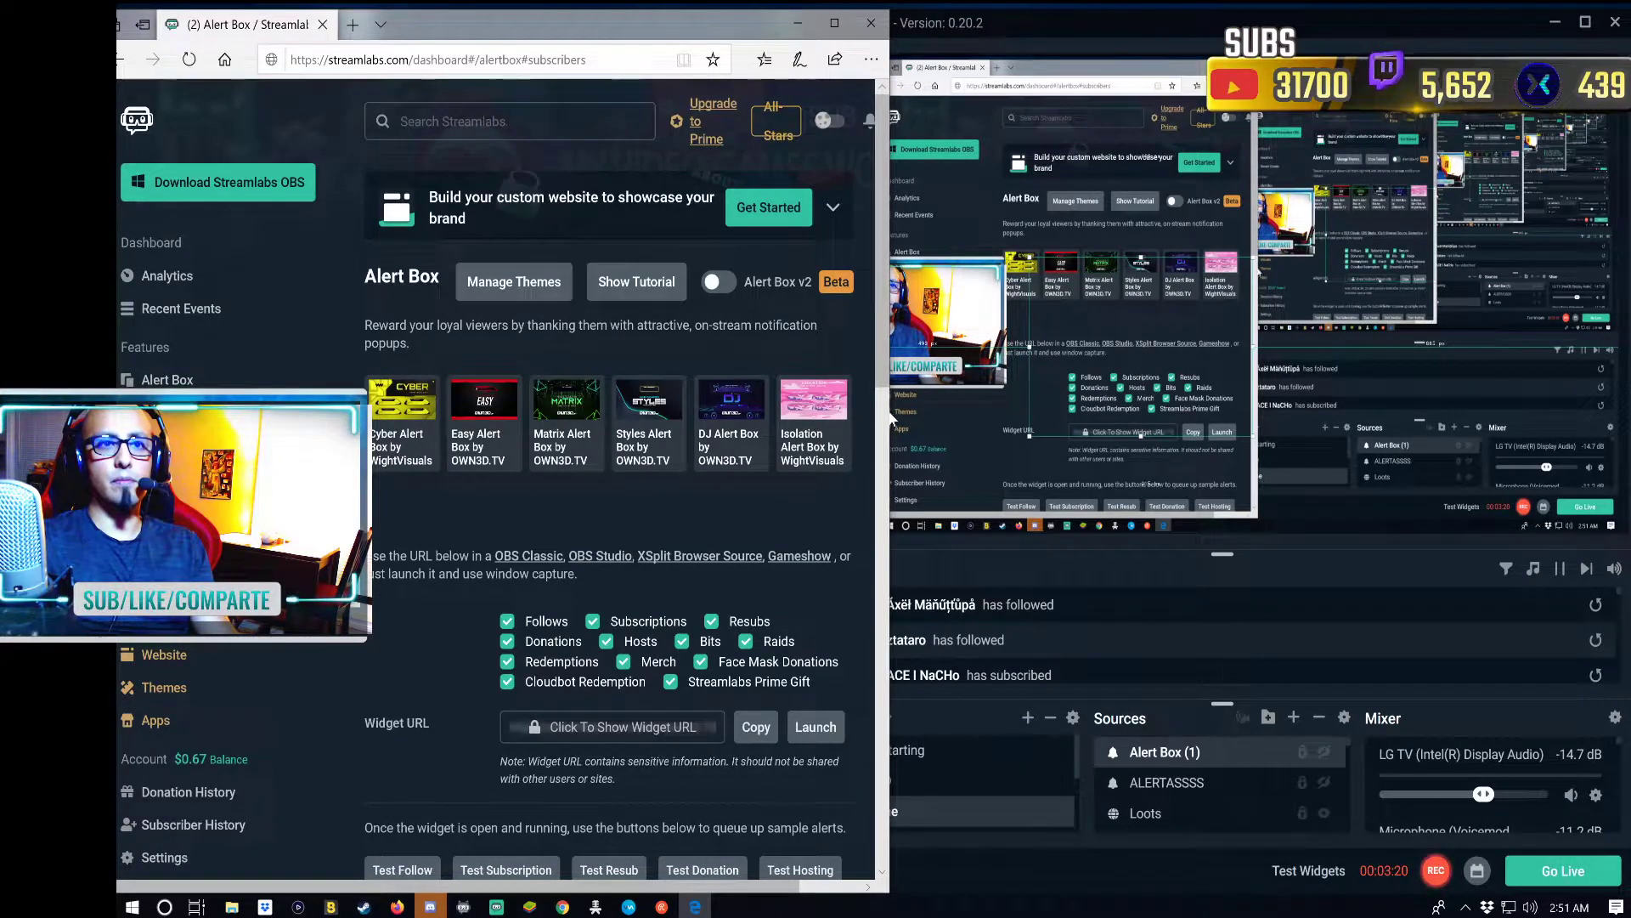
{"action": "left_click_drag", "start_coordinate": [886, 411], "coordinate": [963, 412]}
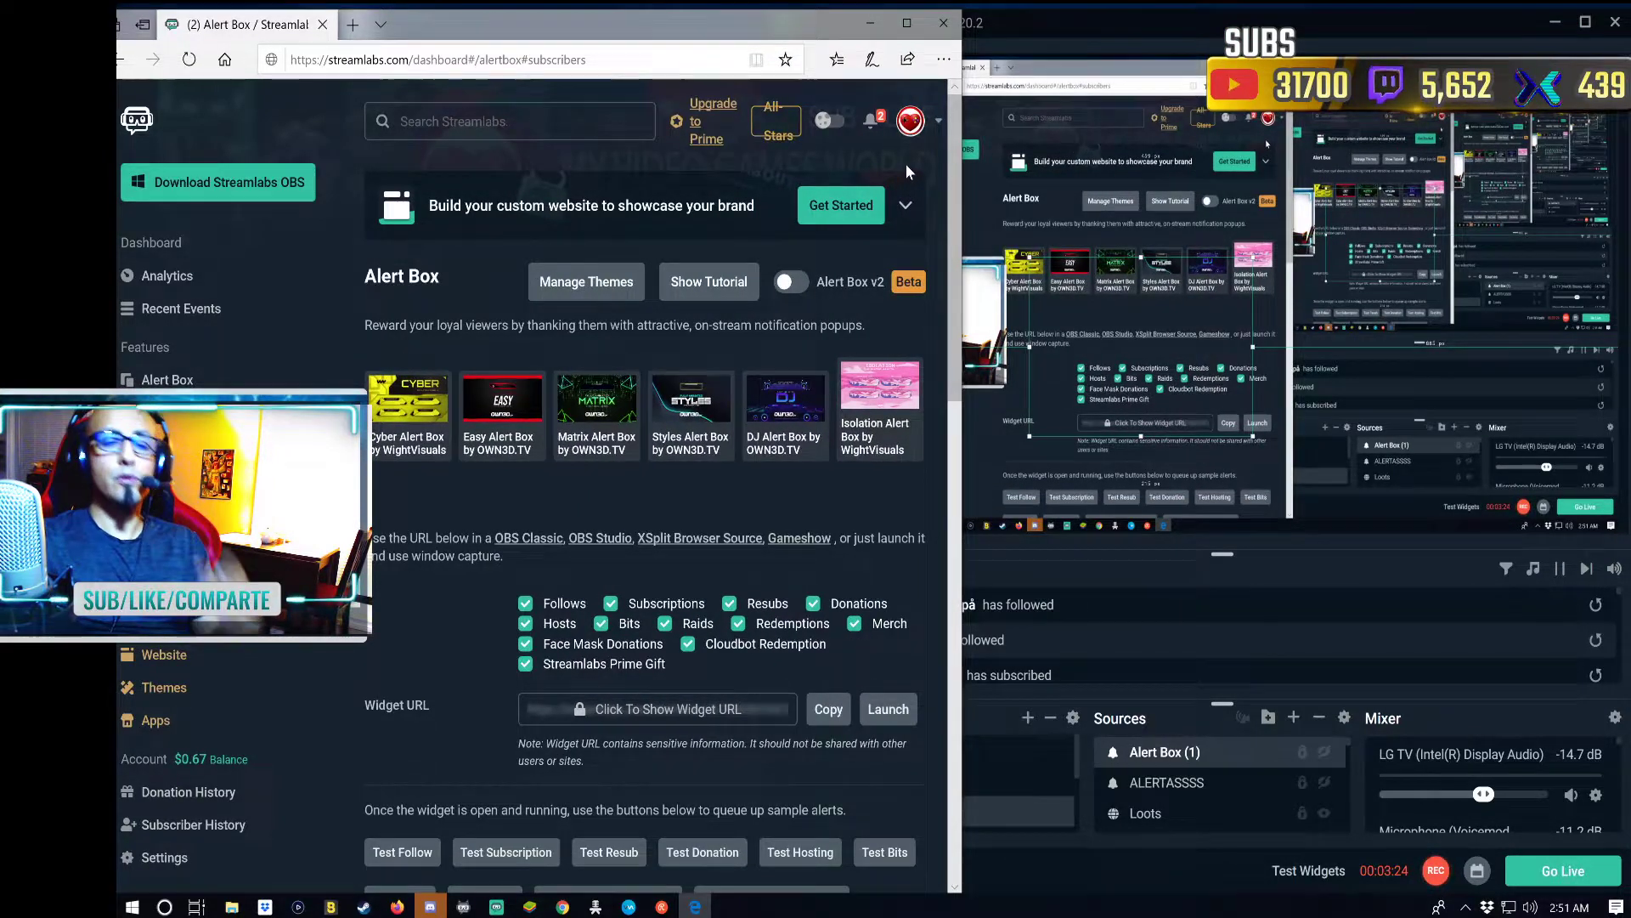
- Switch the Streamlabs Dashboard account to the Youtube platform
{"action": "left_click", "coordinate": [938, 127]}
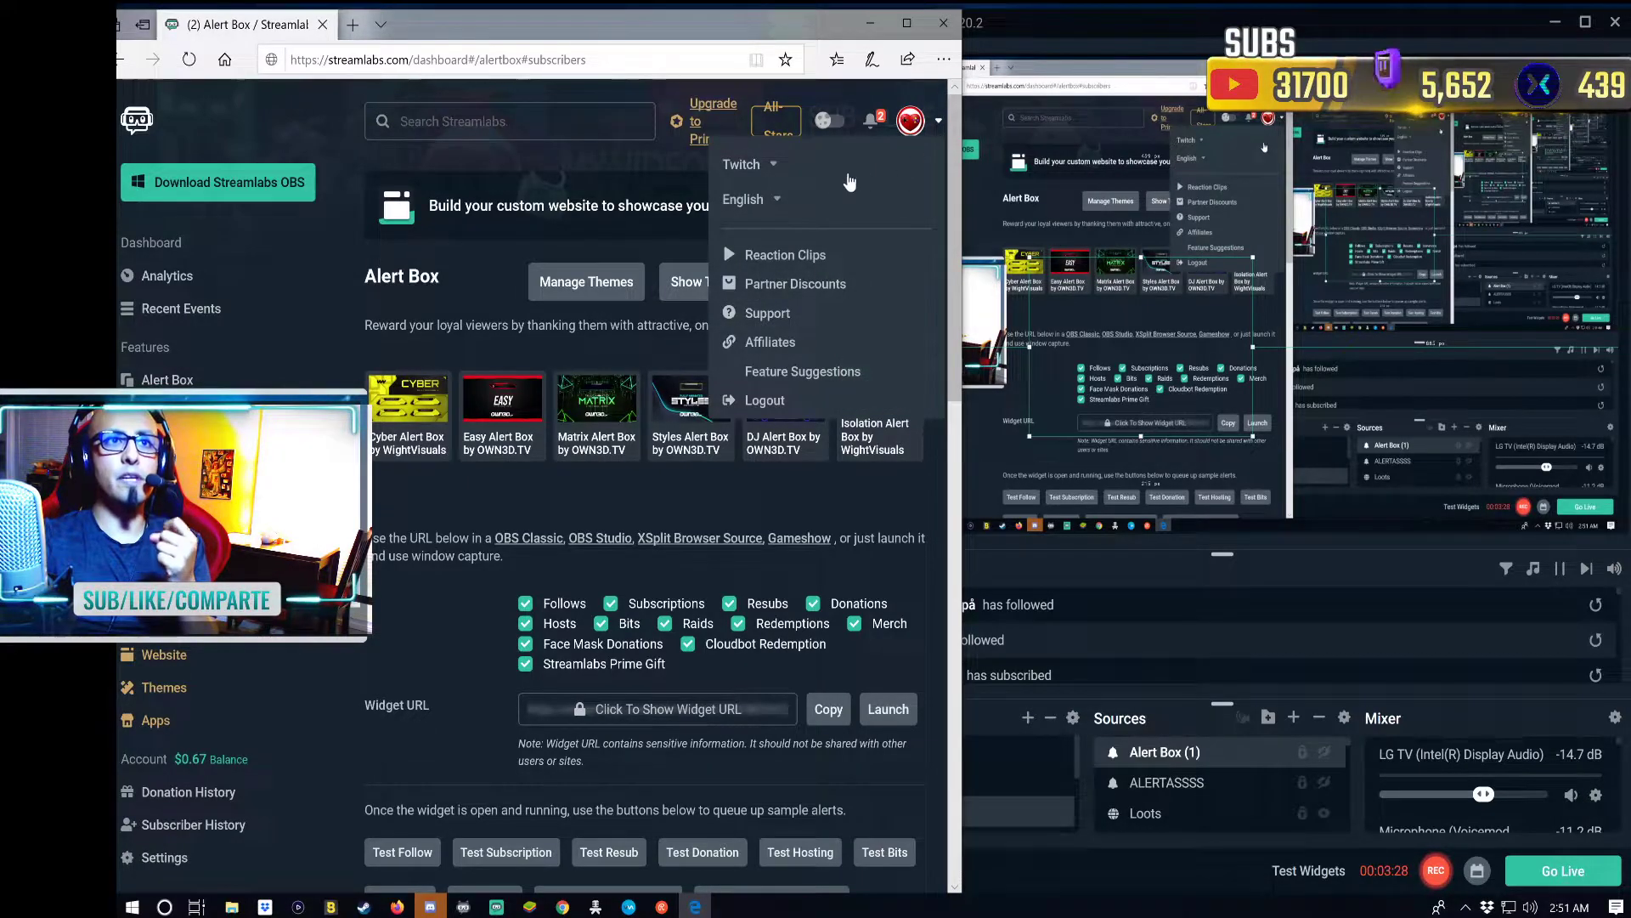
{"action": "left_click", "coordinate": [773, 166]}
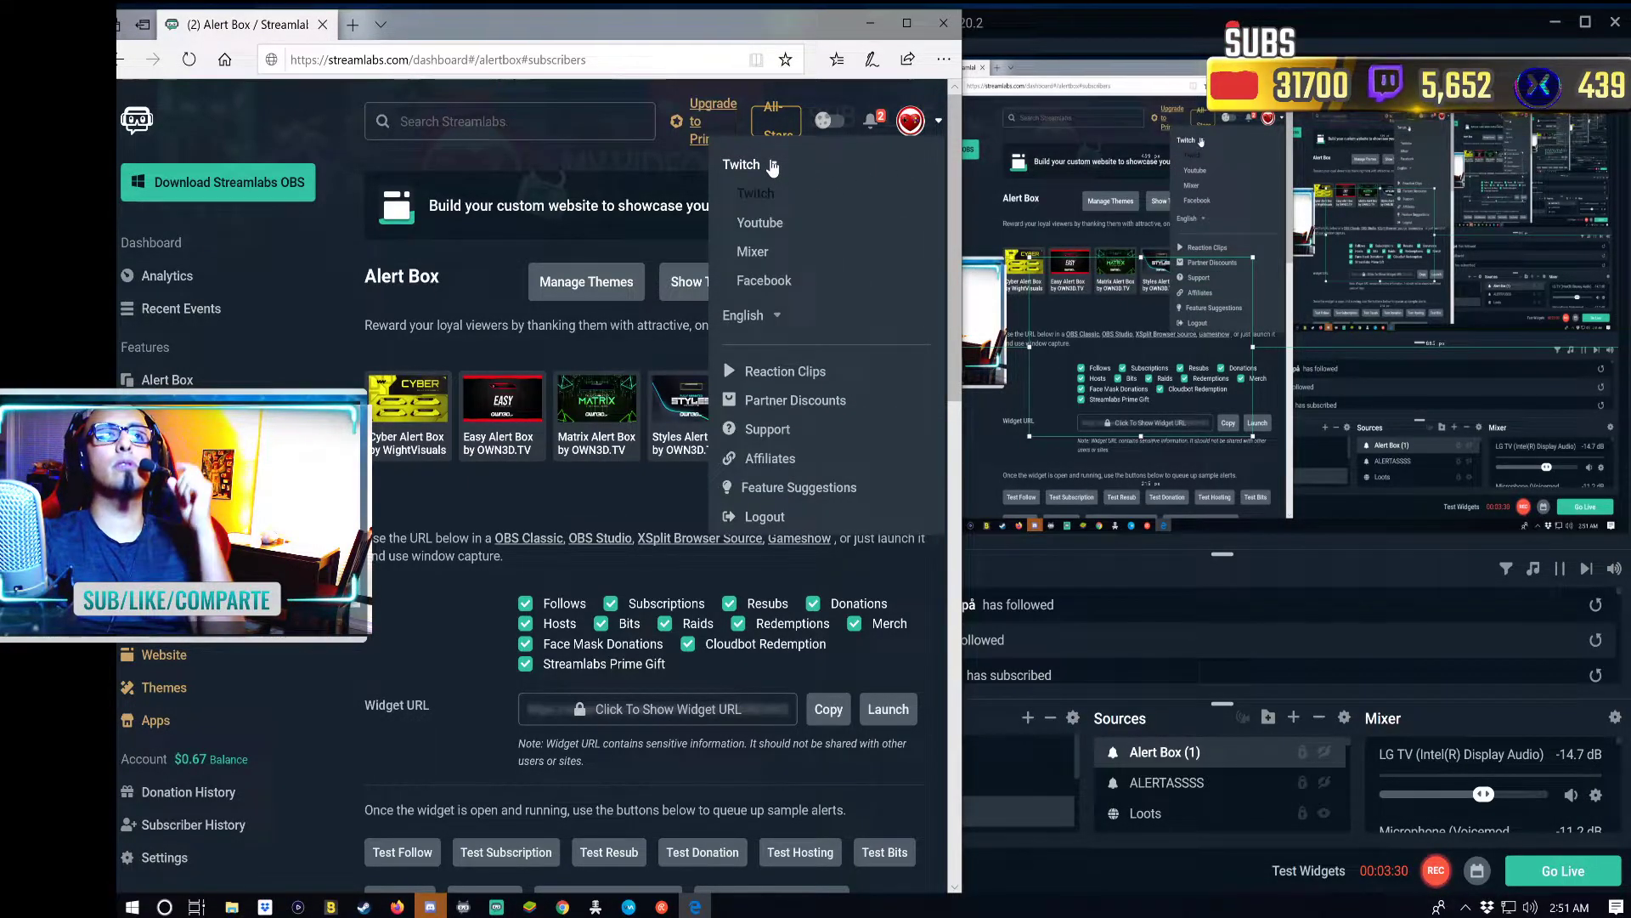
{"action": "left_click", "coordinate": [775, 224]}
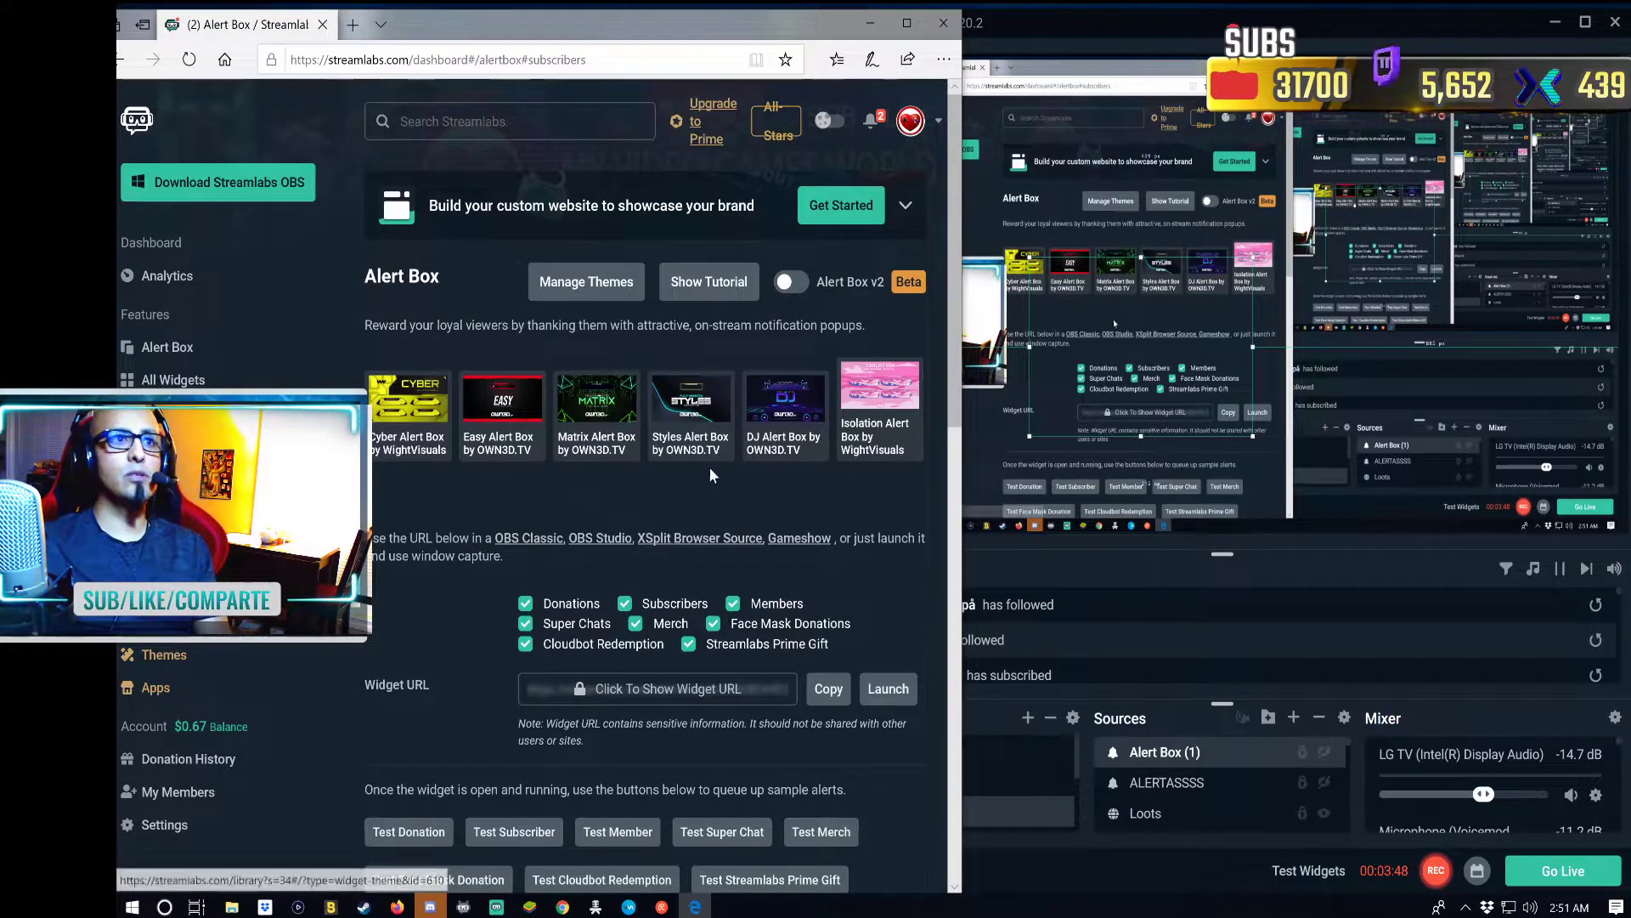
{"action": "left_click", "coordinate": [164, 355]}
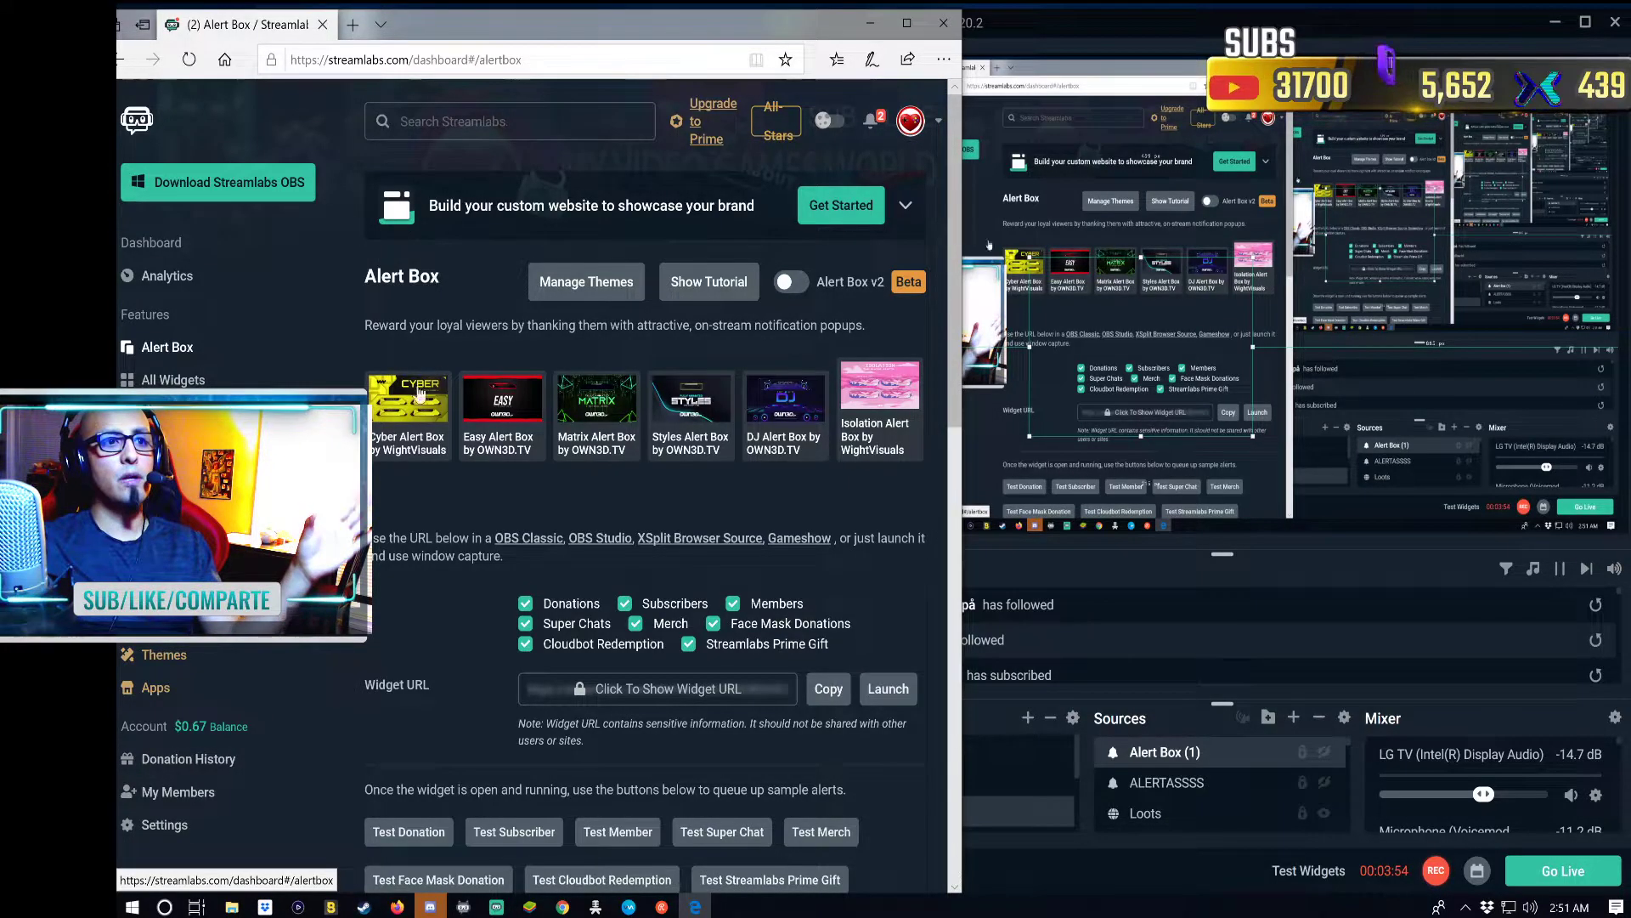
{"action": "scroll", "coordinate": [463, 481], "scroll_direction": "down", "scroll_amount": 2}
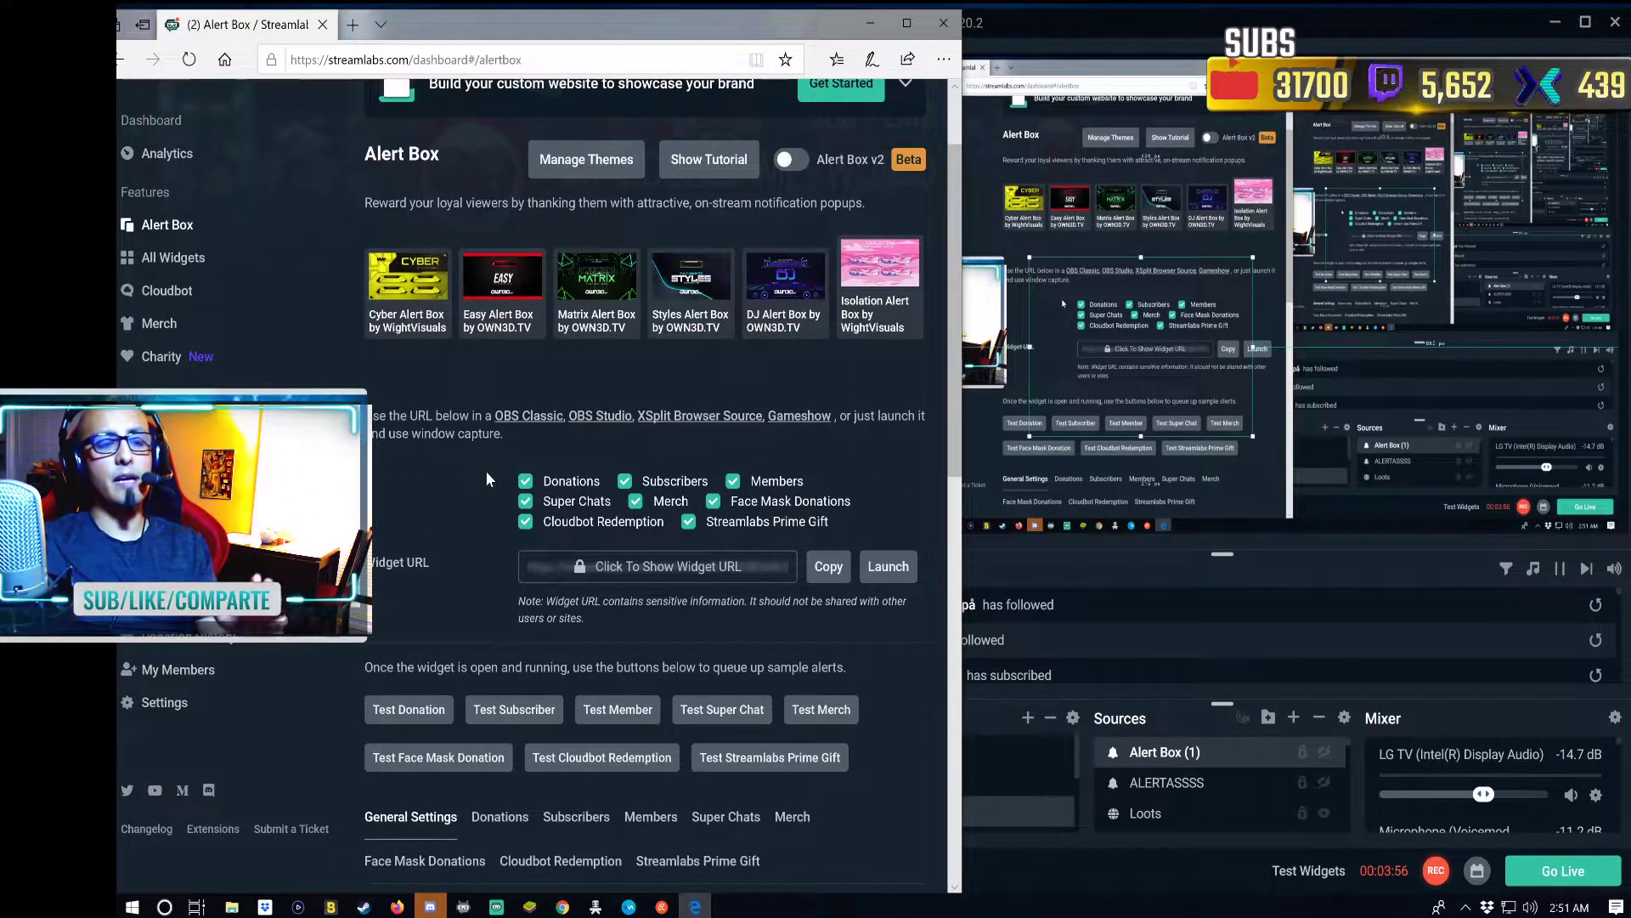
{"action": "scroll", "coordinate": [460, 491], "scroll_direction": "down", "scroll_amount": 2}
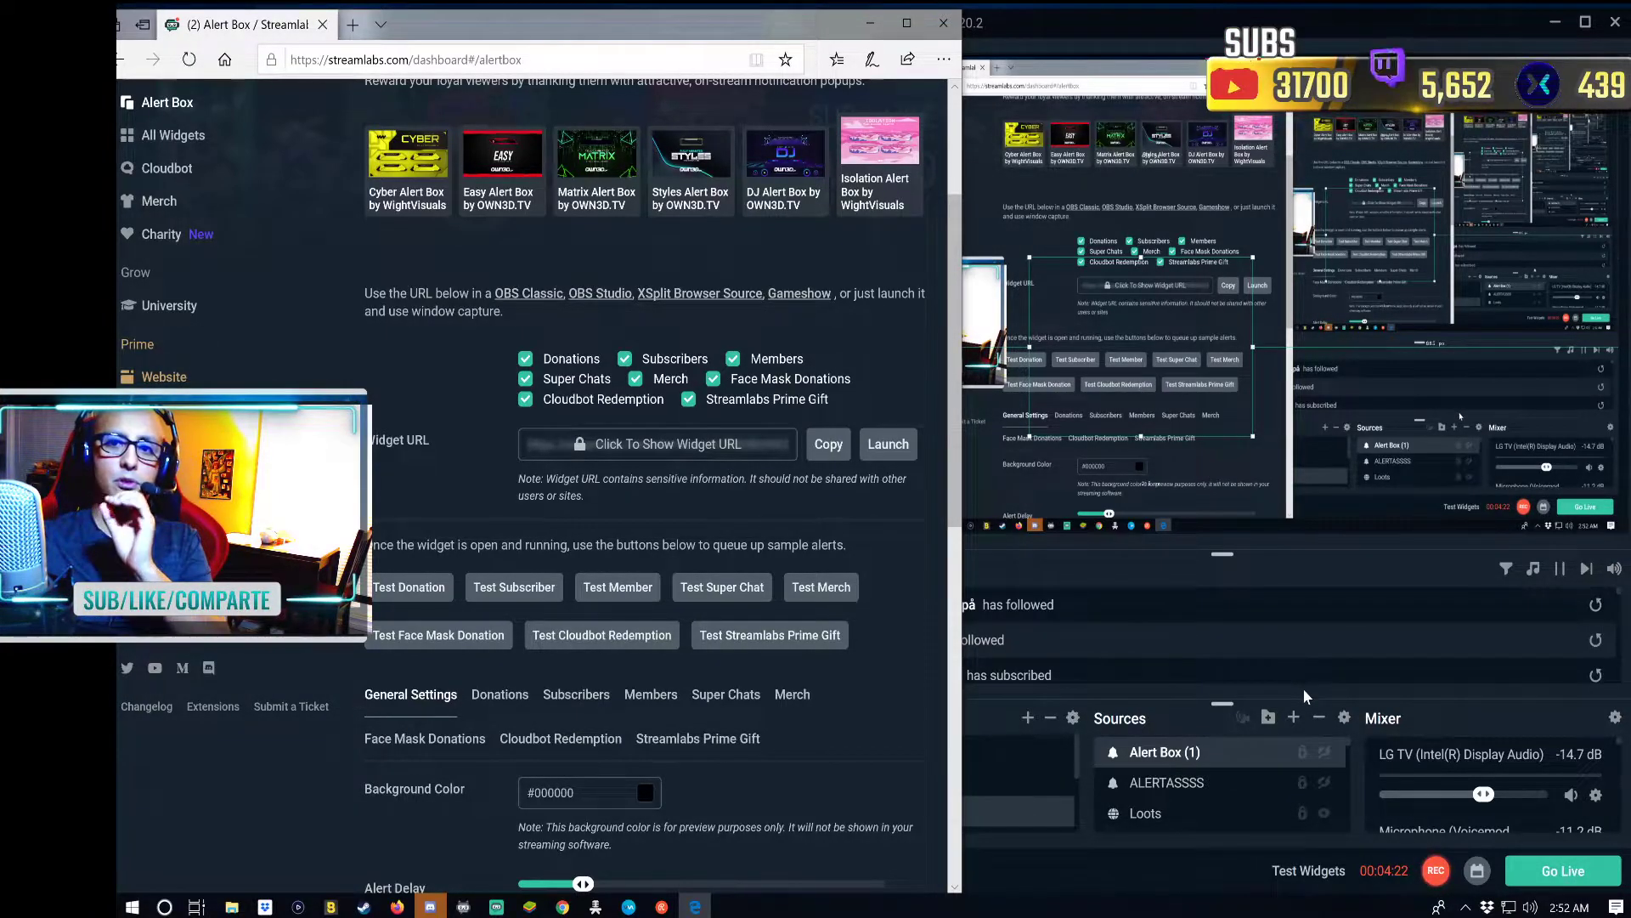
- With Streamlabs OBS visible, send a test subscriber alert from the Alert Box page
{"action": "left_click", "coordinate": [1460, 717]}
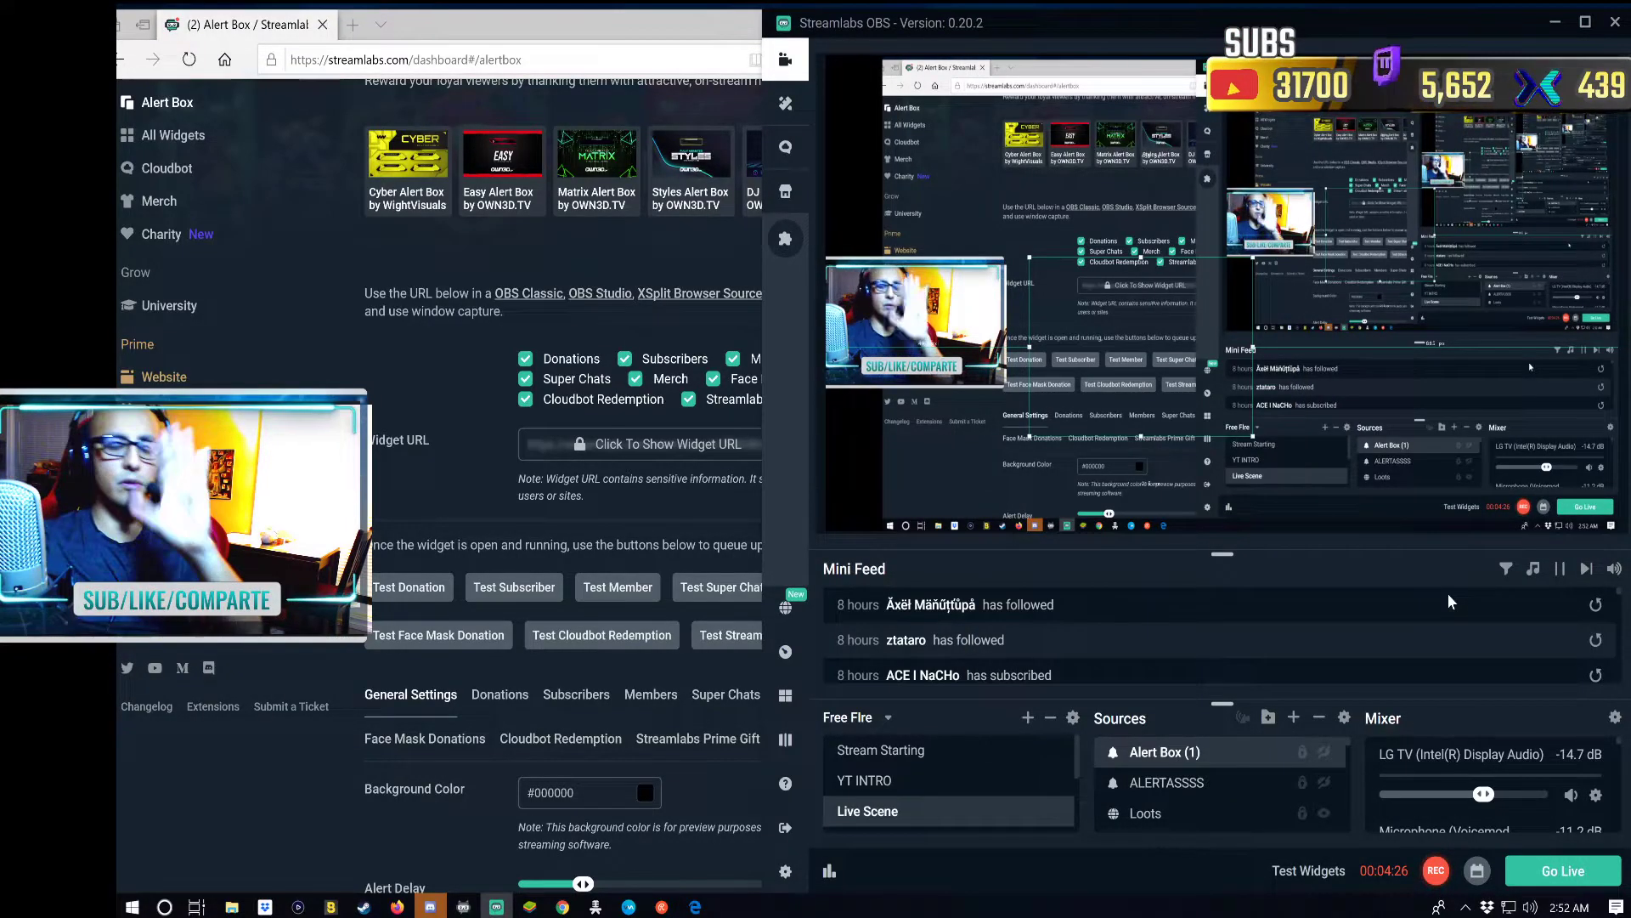
{"action": "left_click", "coordinate": [688, 658]}
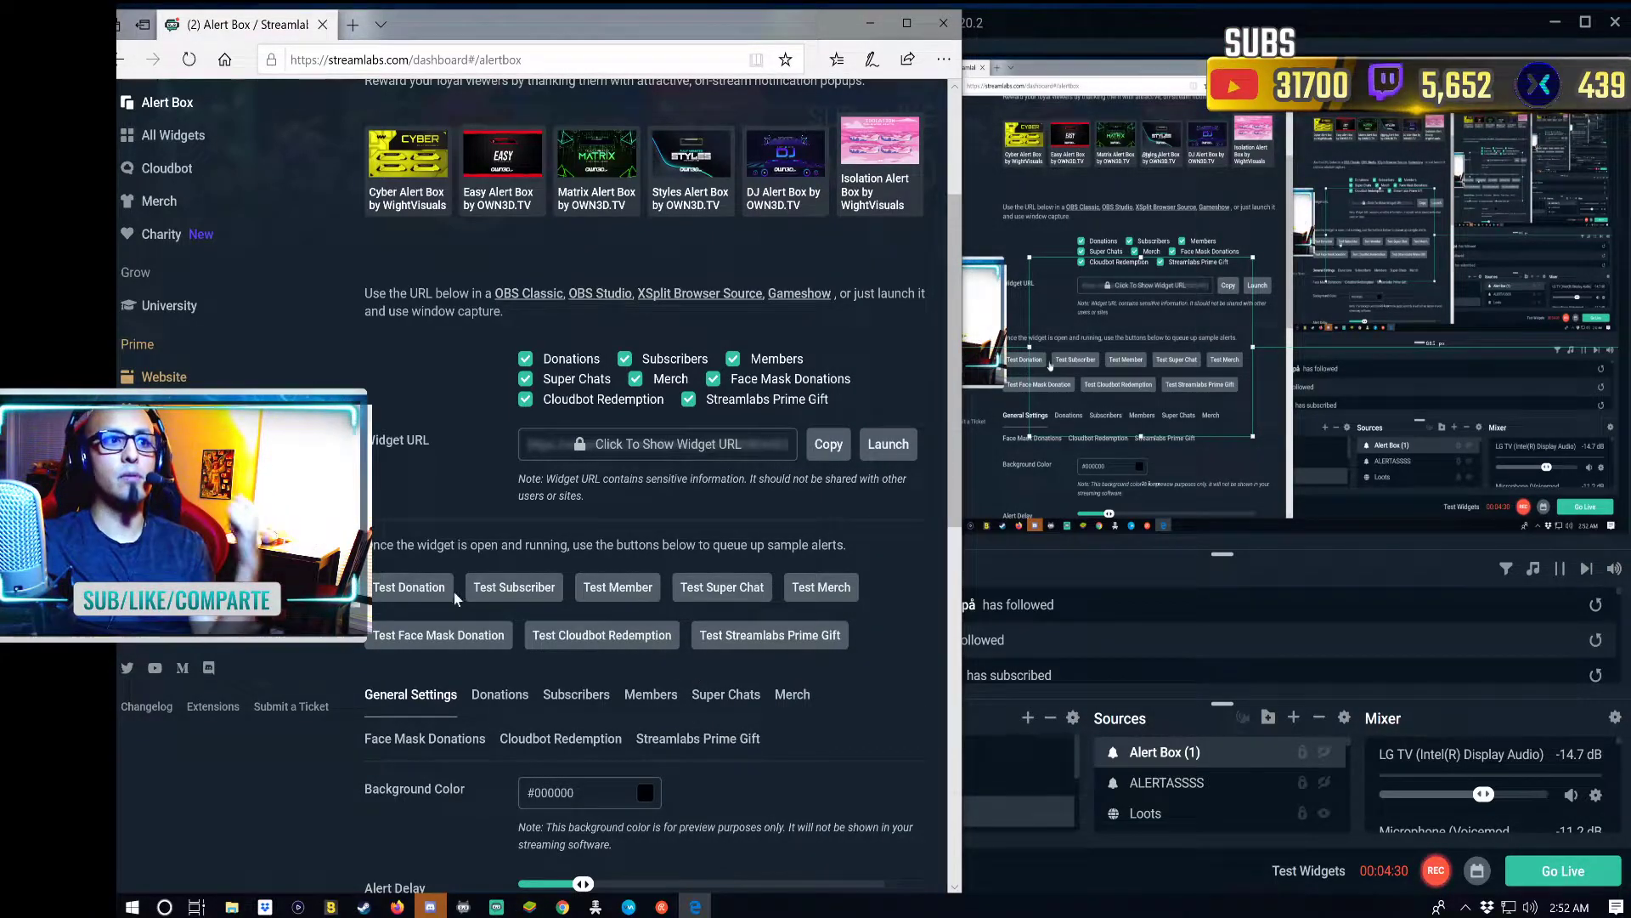
{"action": "left_click", "coordinate": [515, 588]}
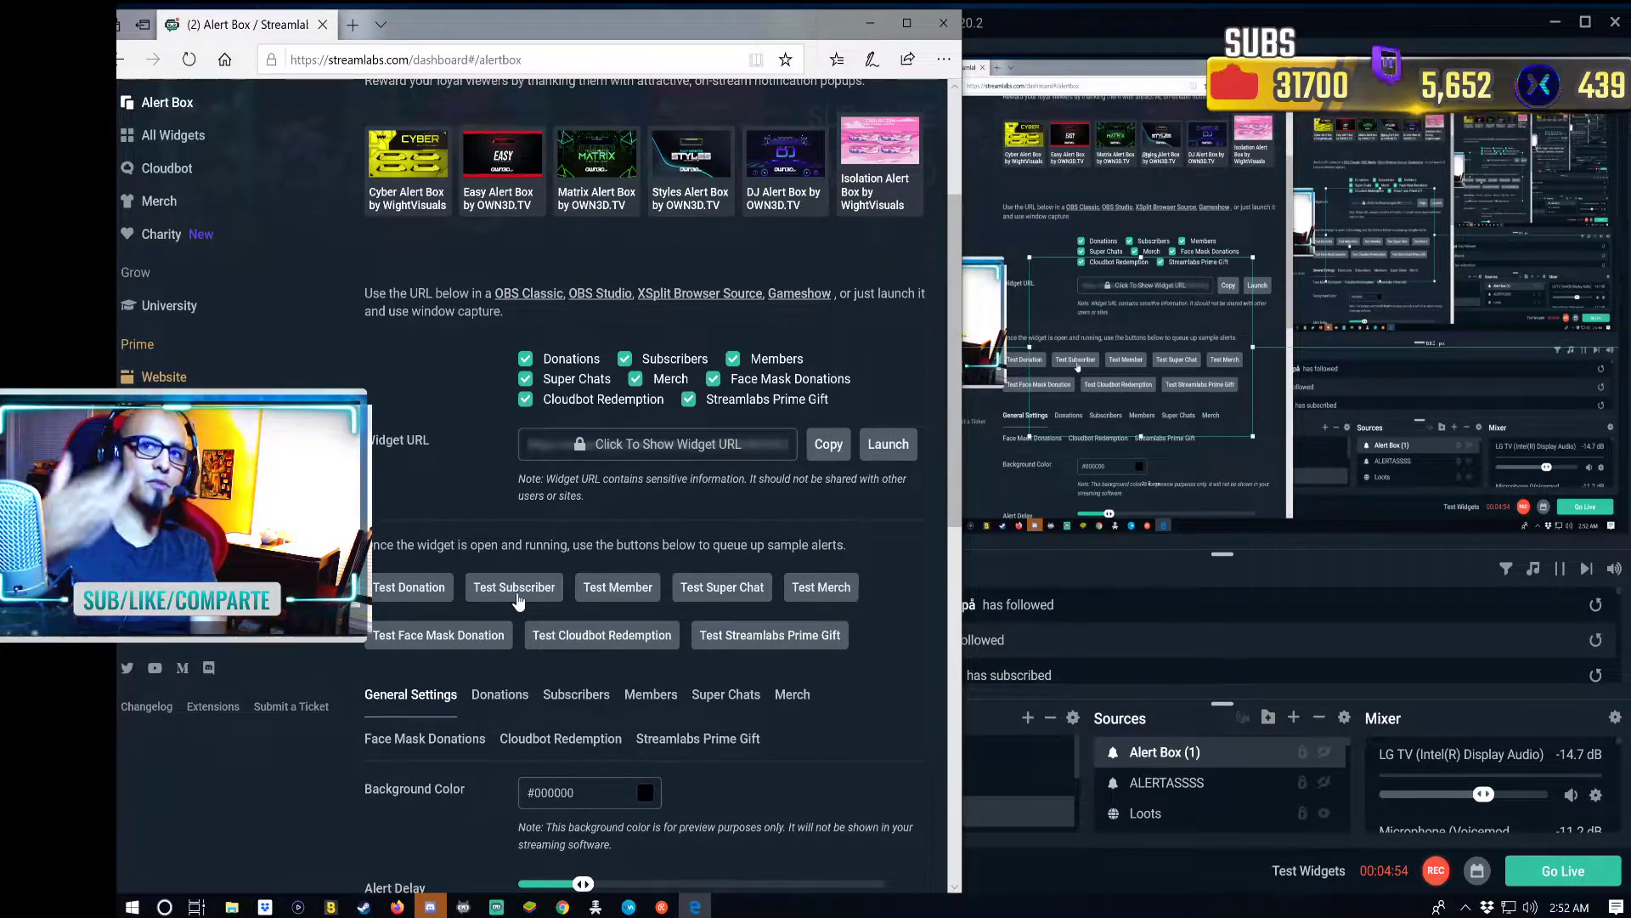
- Review the Subscribers alert settings: giphy.gif image, MONSTER.ogg at 12%, 10s duration
{"action": "scroll", "coordinate": [514, 597], "scroll_direction": "down", "scroll_amount": 3}
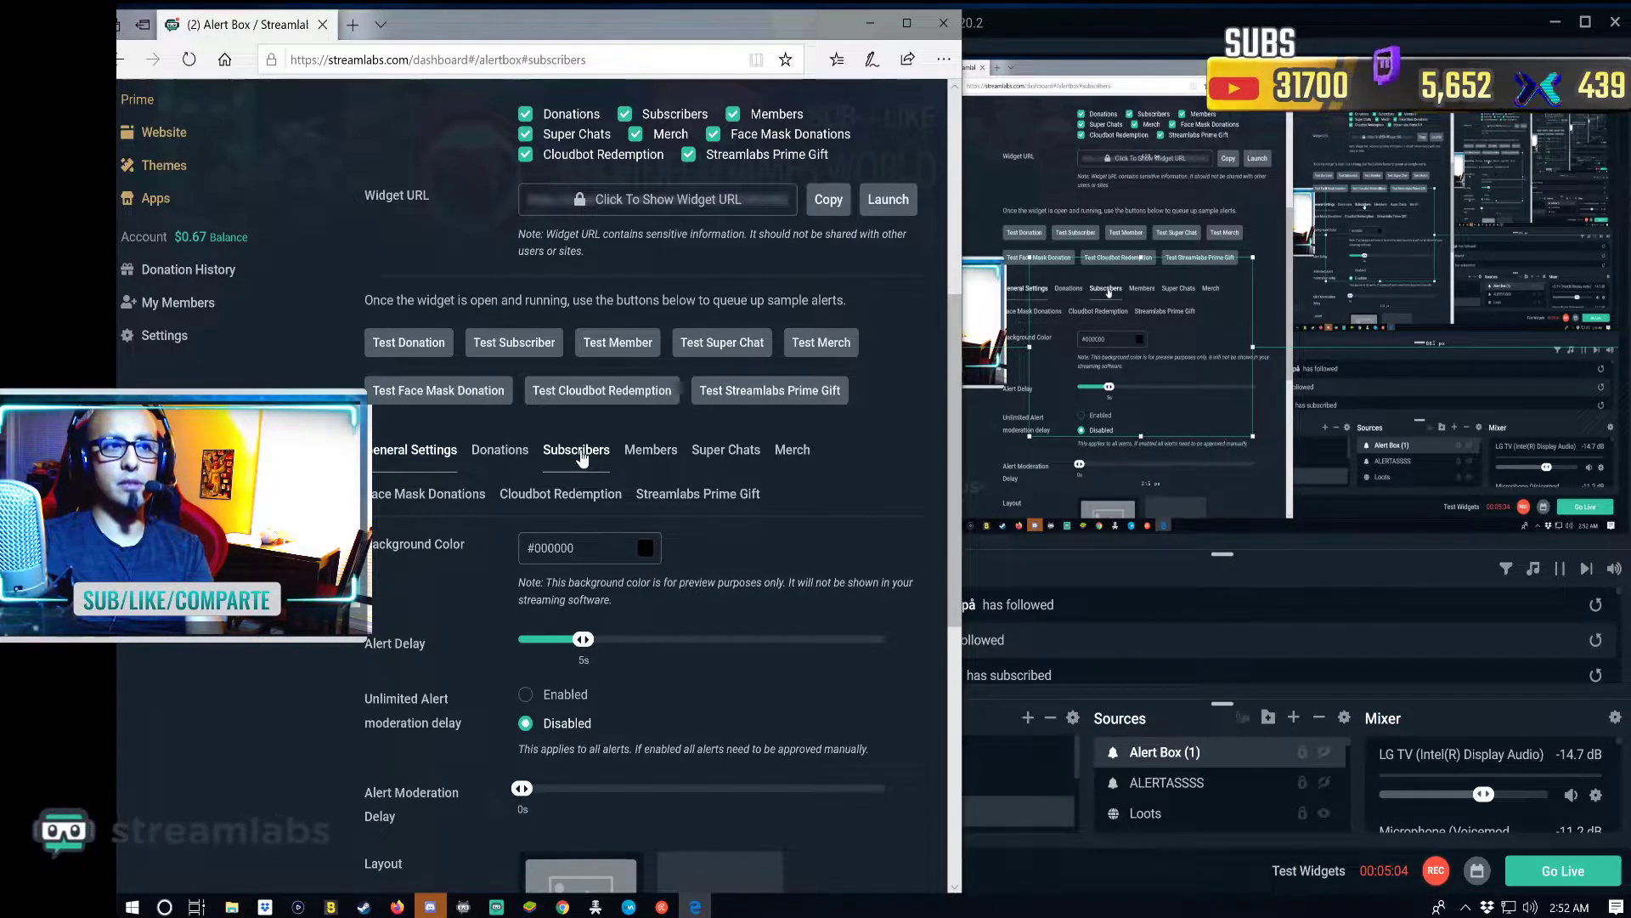
{"action": "scroll", "coordinate": [582, 458], "scroll_direction": "up", "scroll_amount": 4}
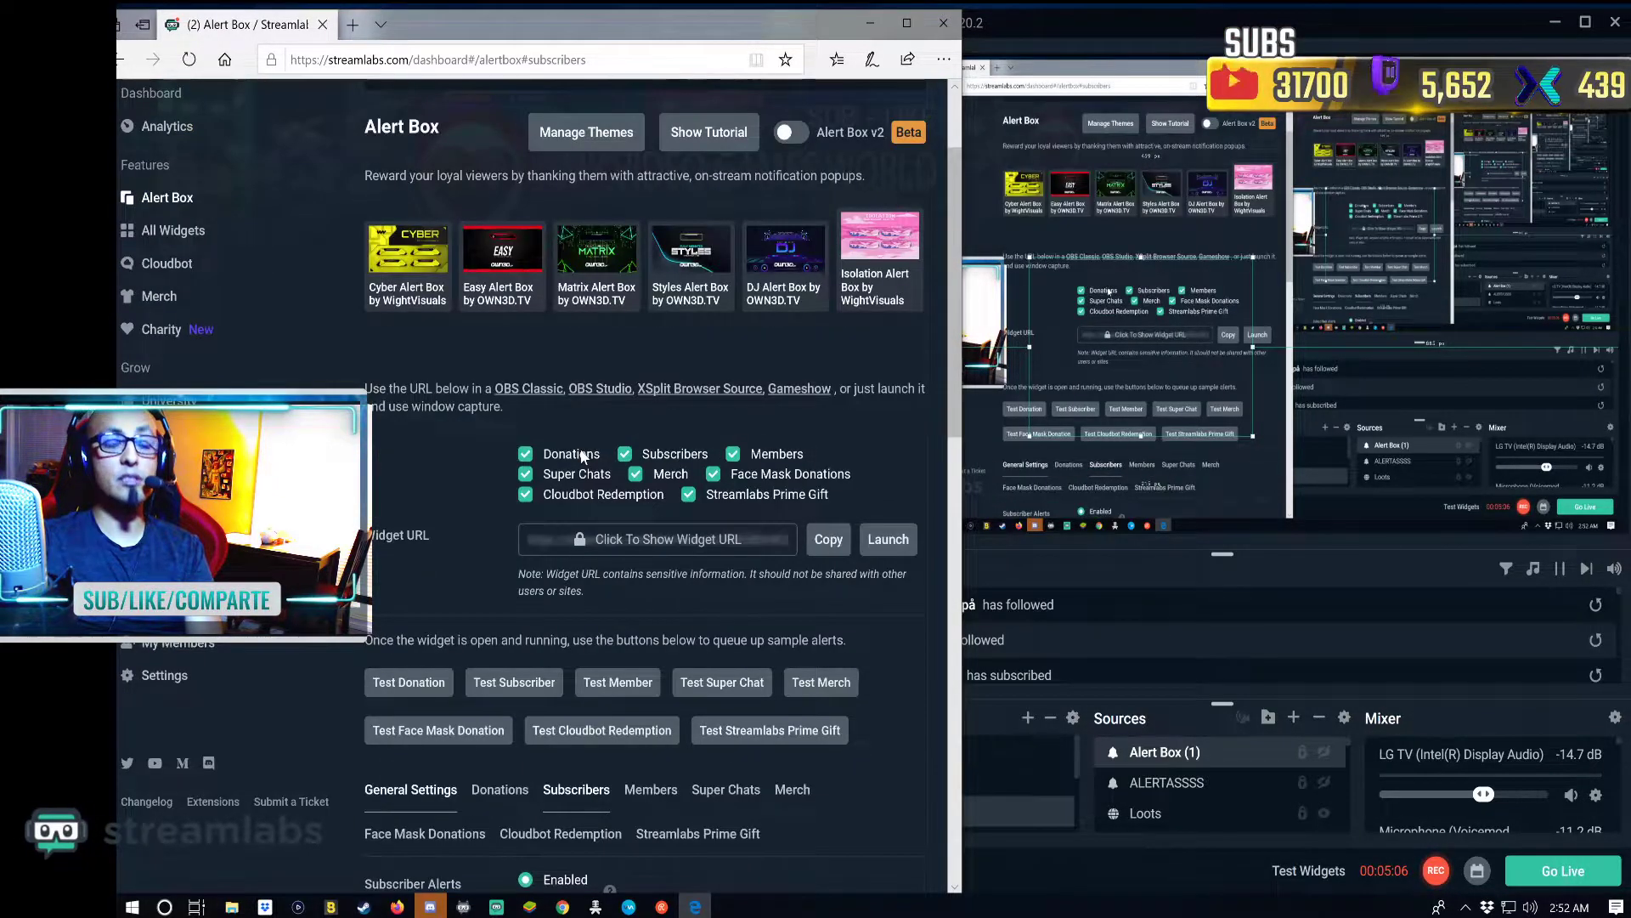
{"action": "scroll", "coordinate": [582, 457], "scroll_direction": "down", "scroll_amount": 4}
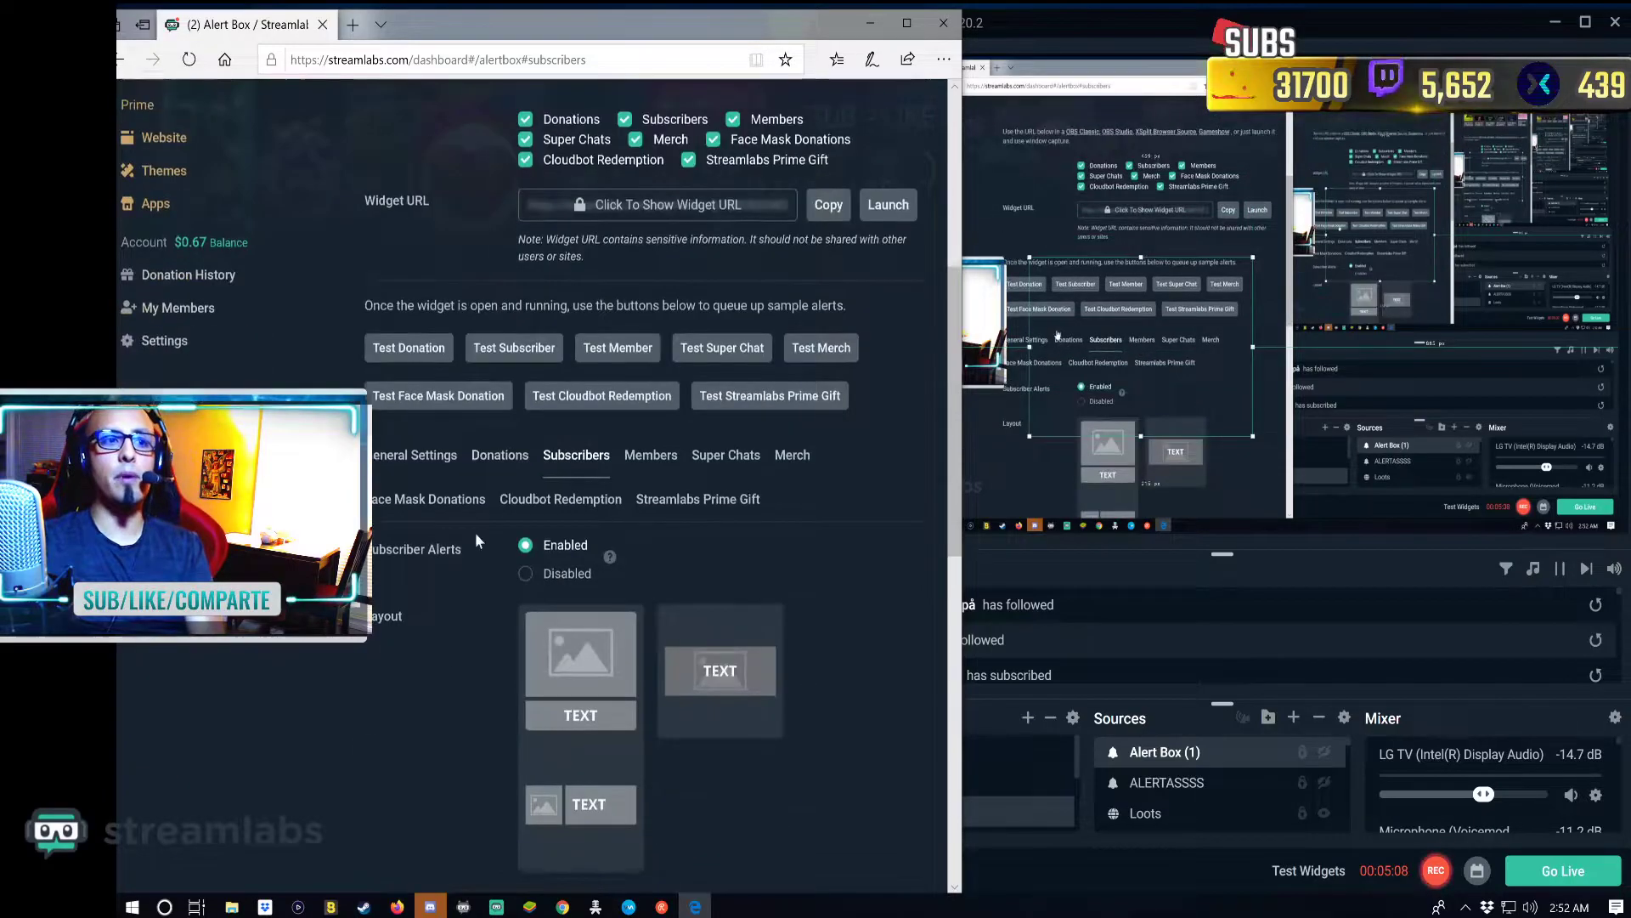
{"action": "scroll", "coordinate": [544, 471], "scroll_direction": "down", "scroll_amount": 2}
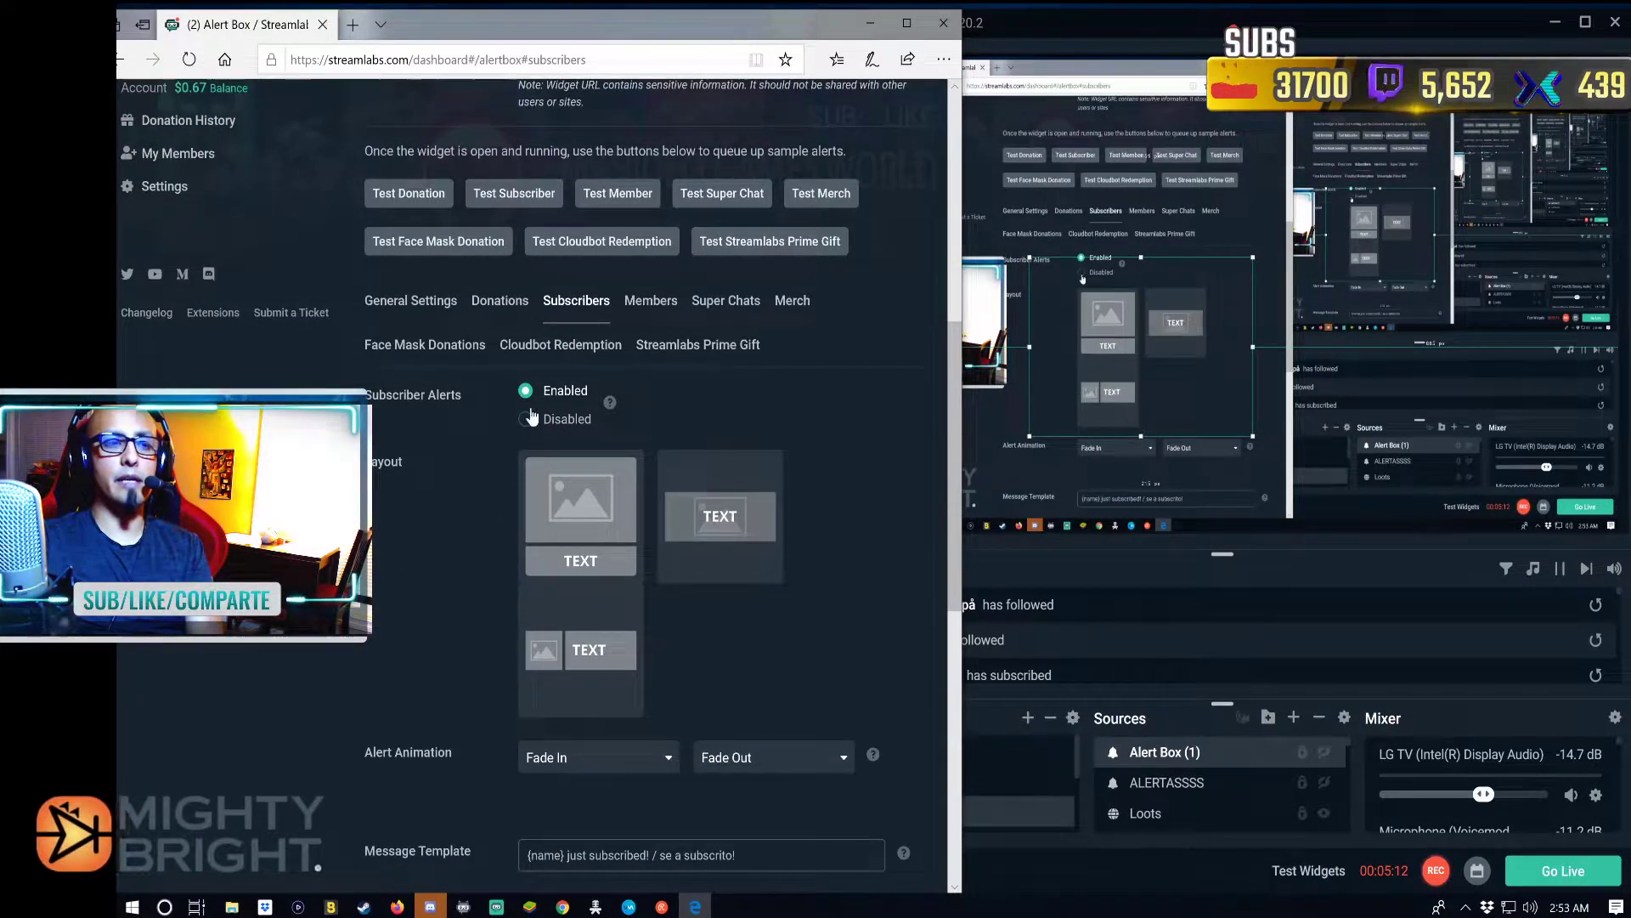
{"action": "scroll", "coordinate": [468, 533], "scroll_direction": "down", "scroll_amount": 2}
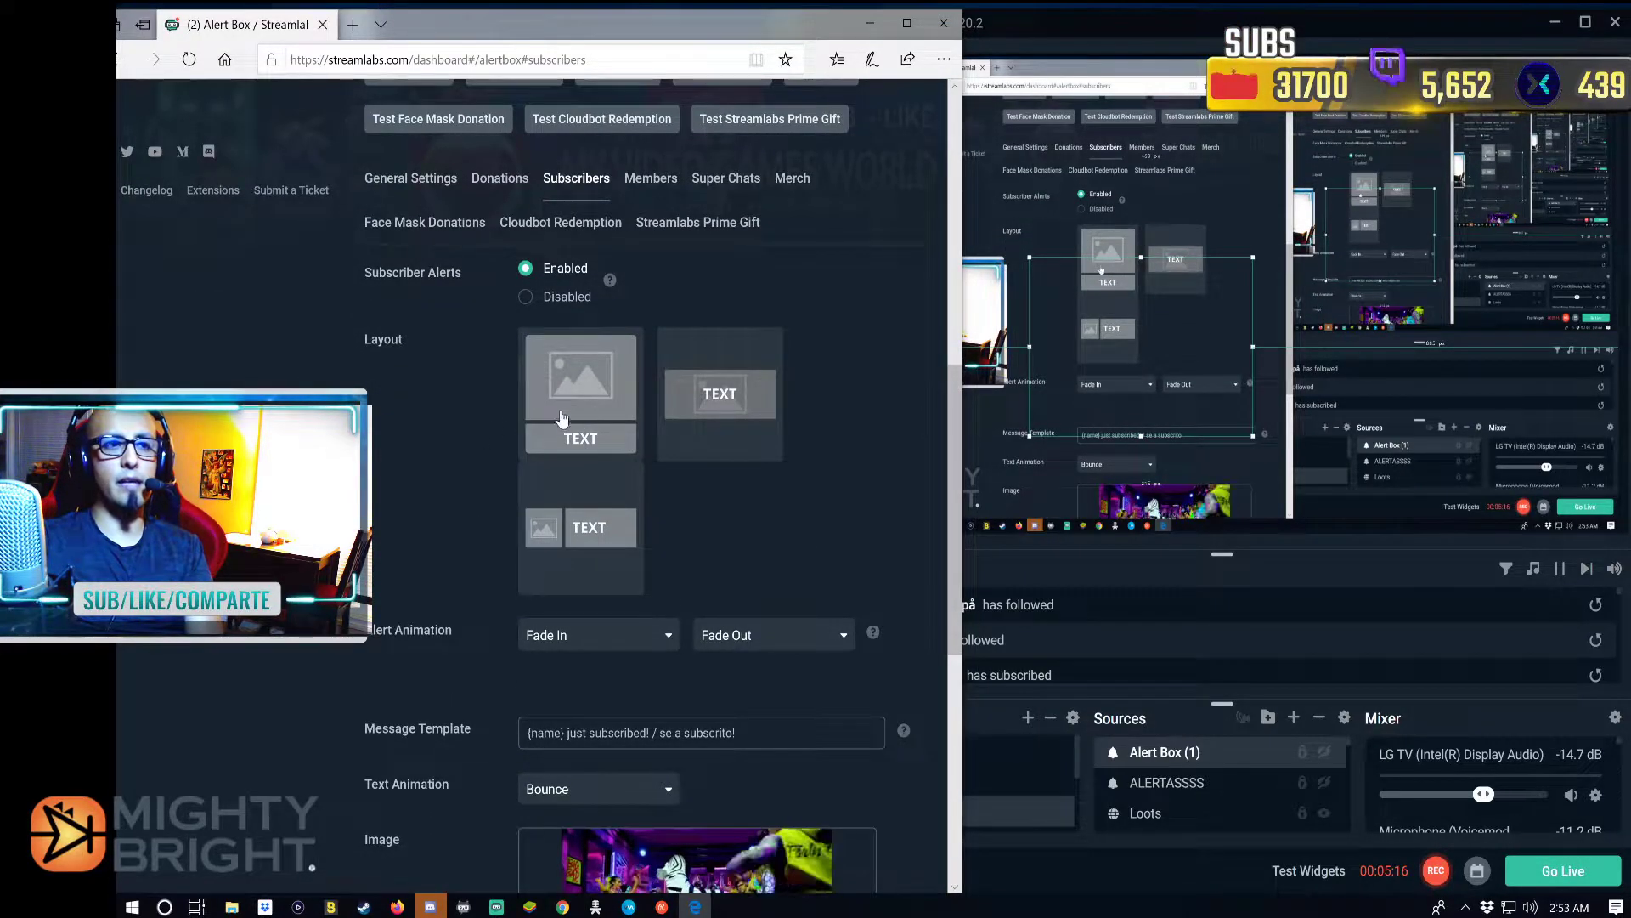
{"action": "scroll", "coordinate": [660, 337], "scroll_direction": "down", "scroll_amount": 2}
{"action": "scroll", "coordinate": [662, 337], "scroll_direction": "down", "scroll_amount": 2}
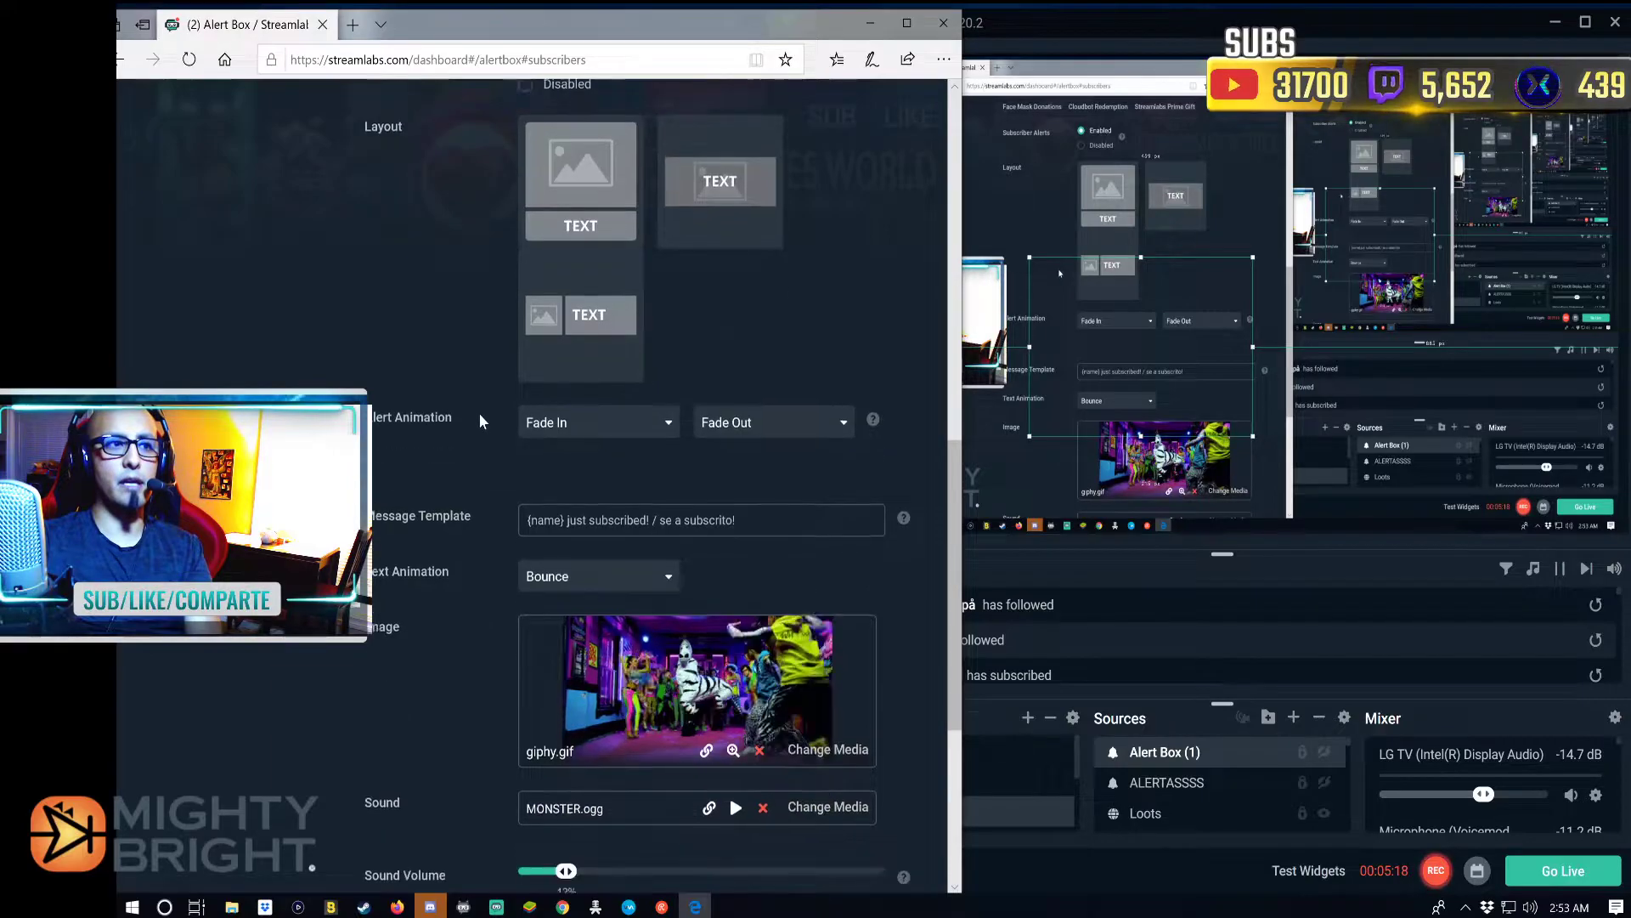
{"action": "scroll", "coordinate": [493, 410], "scroll_direction": "down", "scroll_amount": 2}
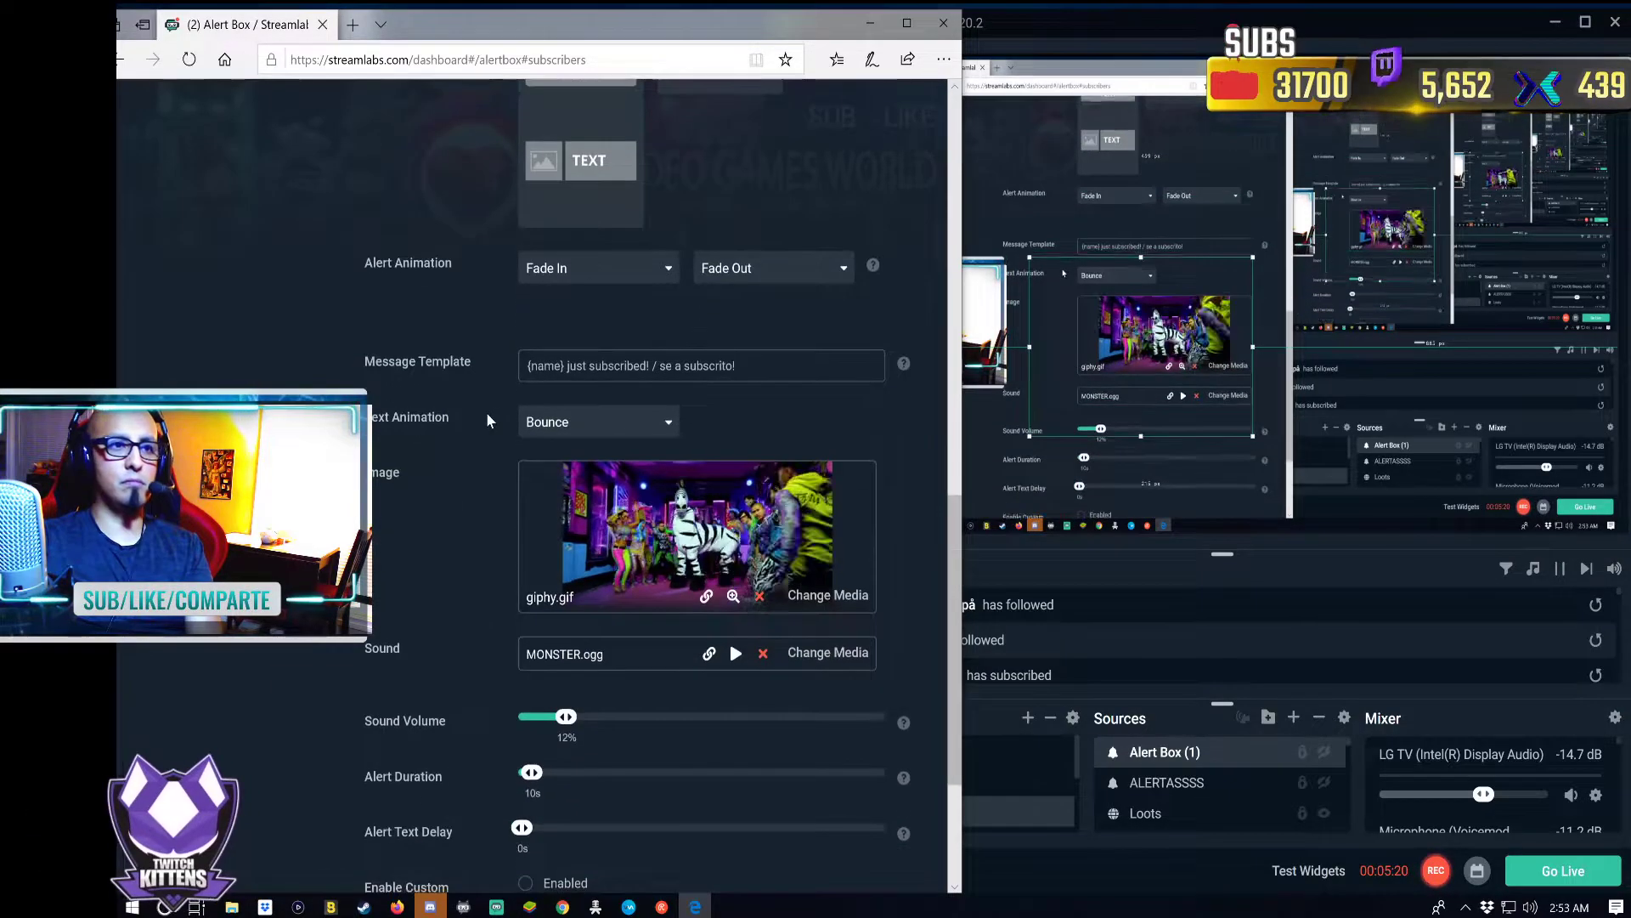
{"action": "scroll", "coordinate": [484, 396], "scroll_direction": "down", "scroll_amount": 2}
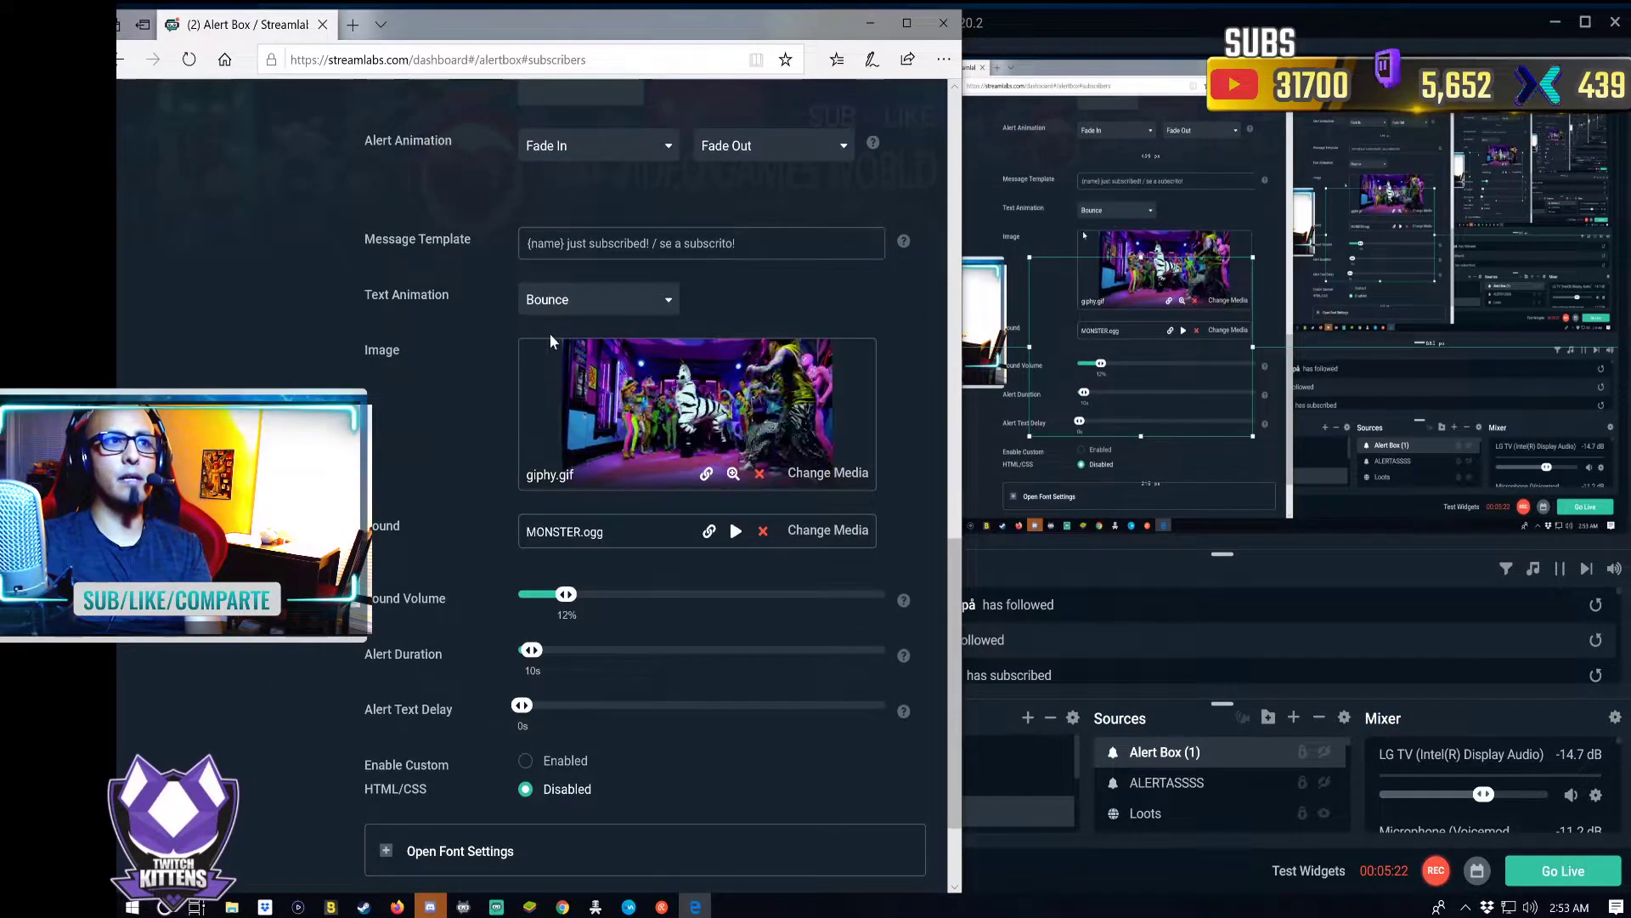
{"action": "scroll", "coordinate": [499, 391], "scroll_direction": "down", "scroll_amount": 2}
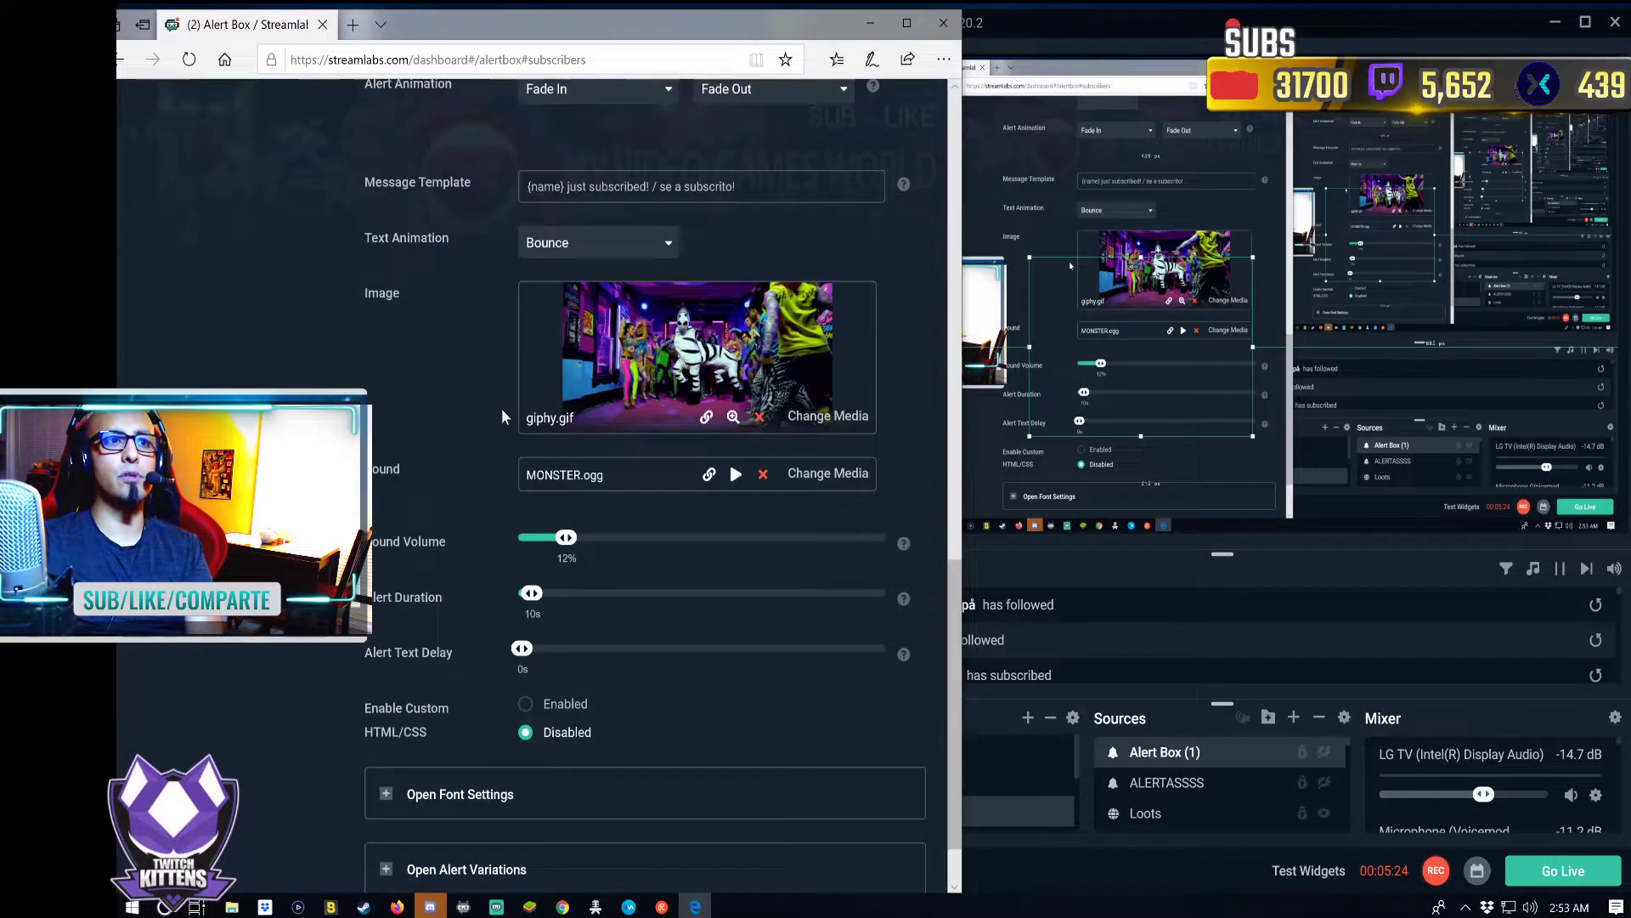
{"action": "scroll", "coordinate": [497, 406], "scroll_direction": "up", "scroll_amount": 2}
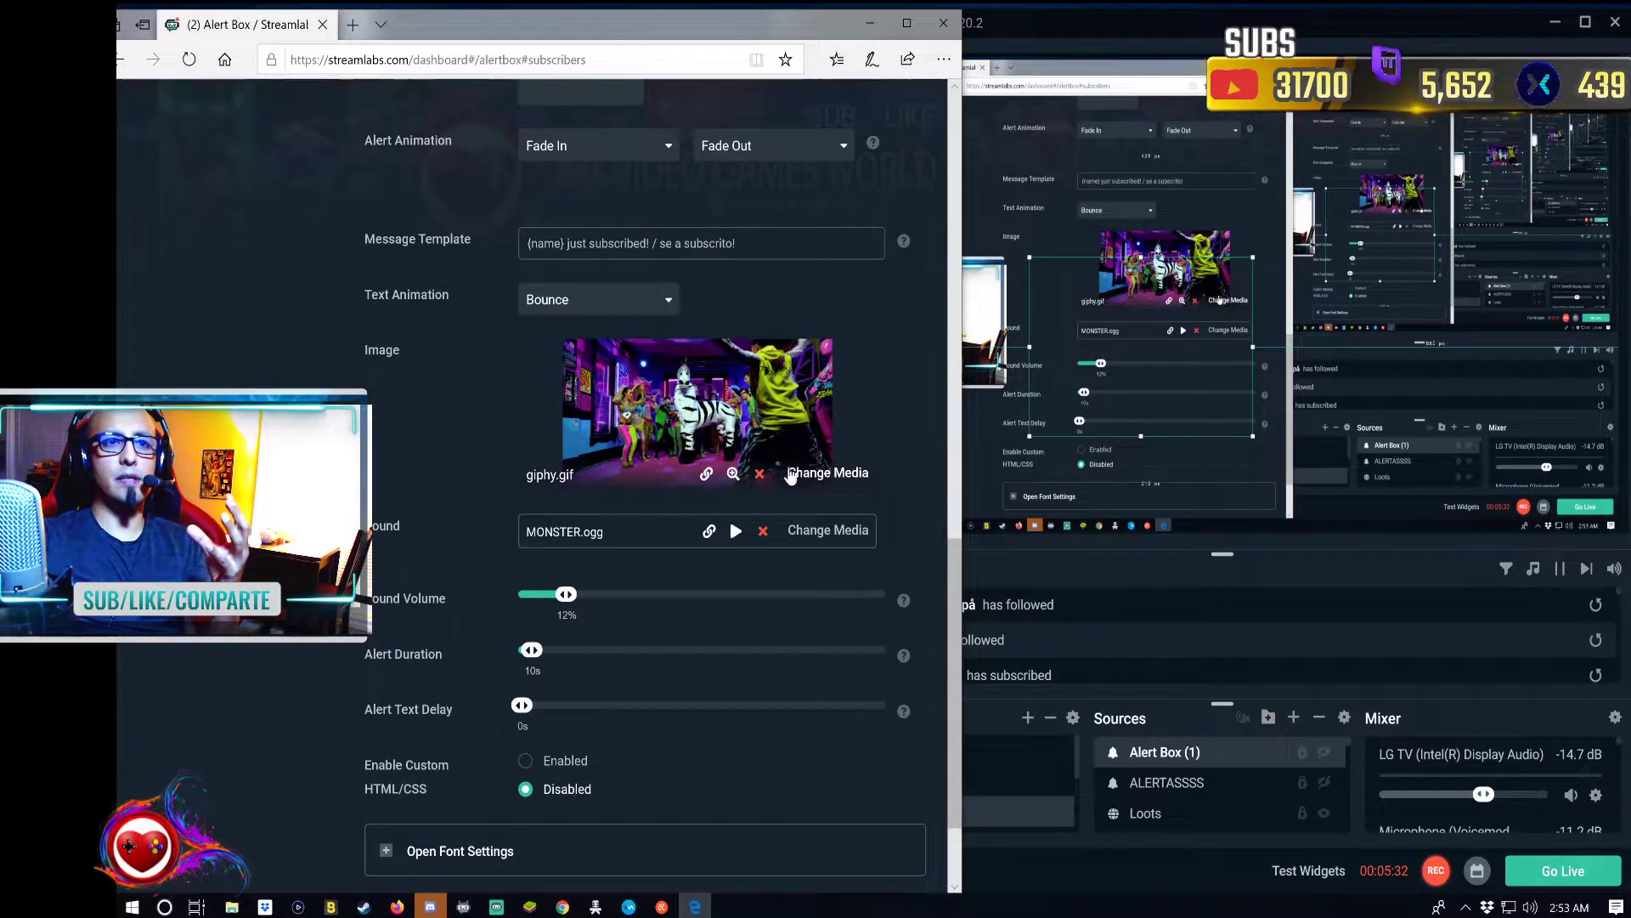
{"action": "left_click", "coordinate": [800, 474]}
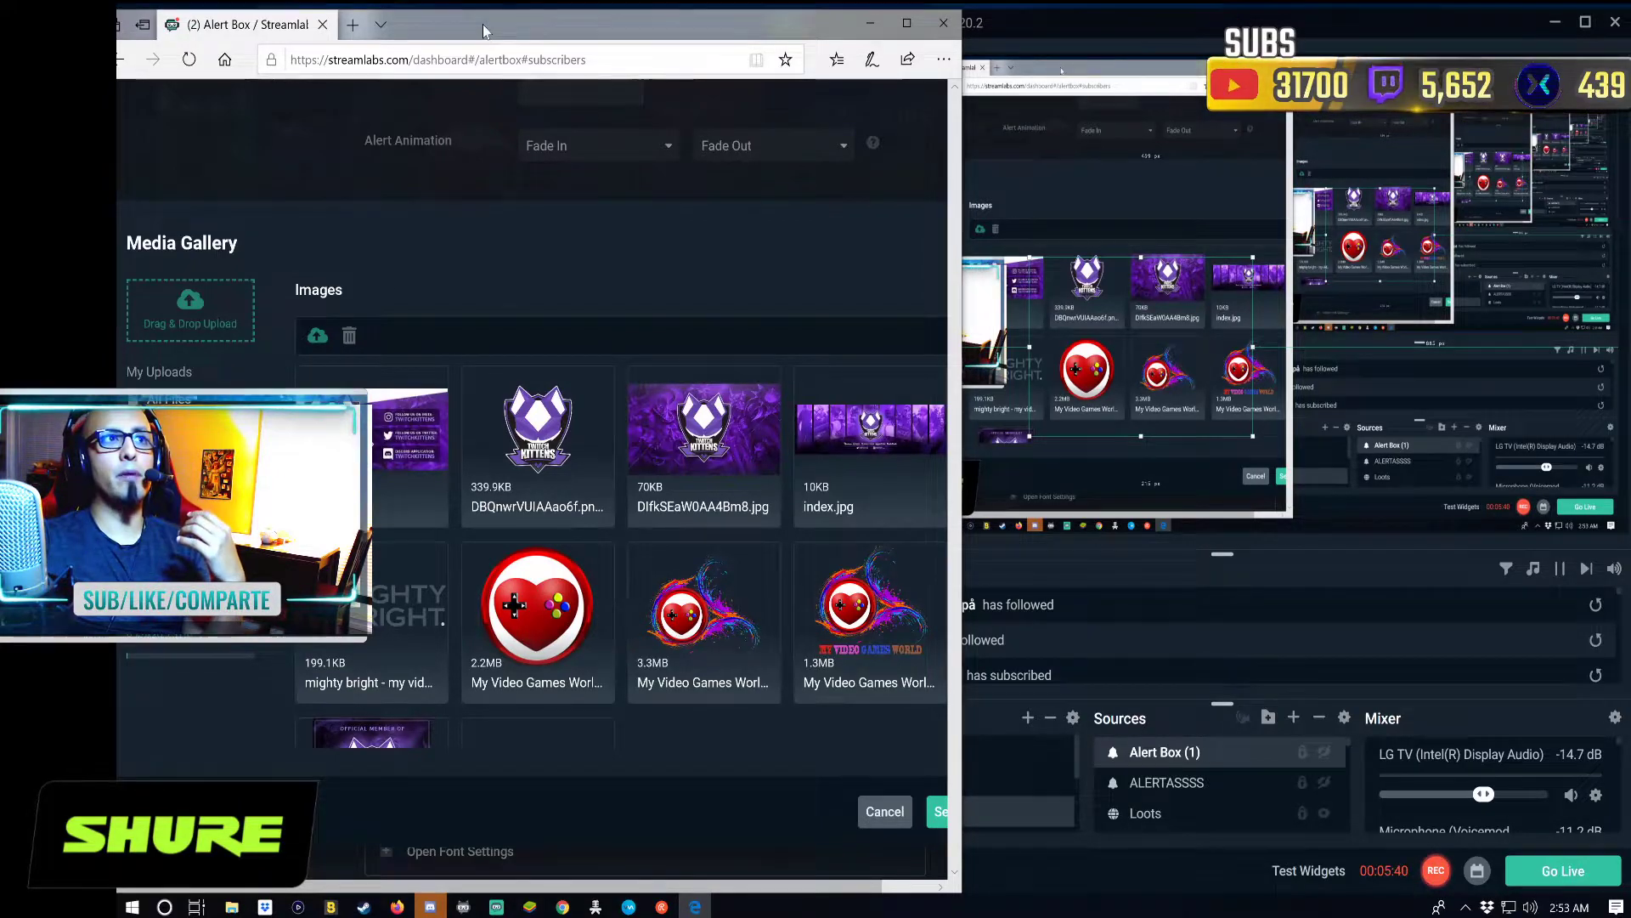
{"action": "left_click_drag", "start_coordinate": [482, 32], "coordinate": [516, 35]}
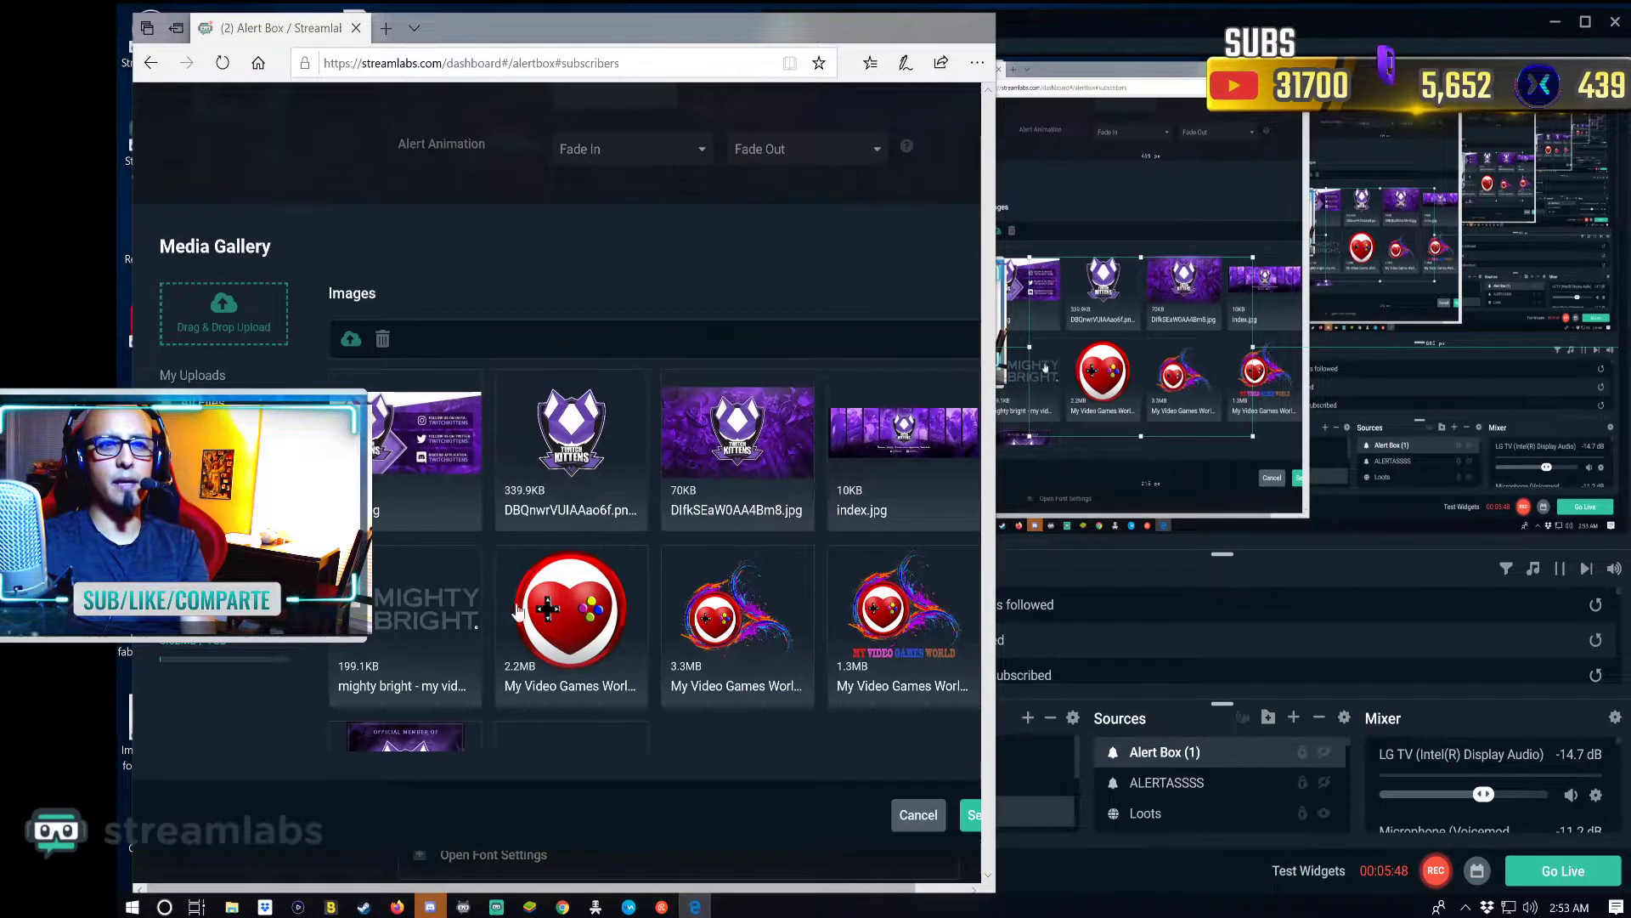
{"action": "scroll", "coordinate": [729, 595], "scroll_direction": "down", "scroll_amount": 5}
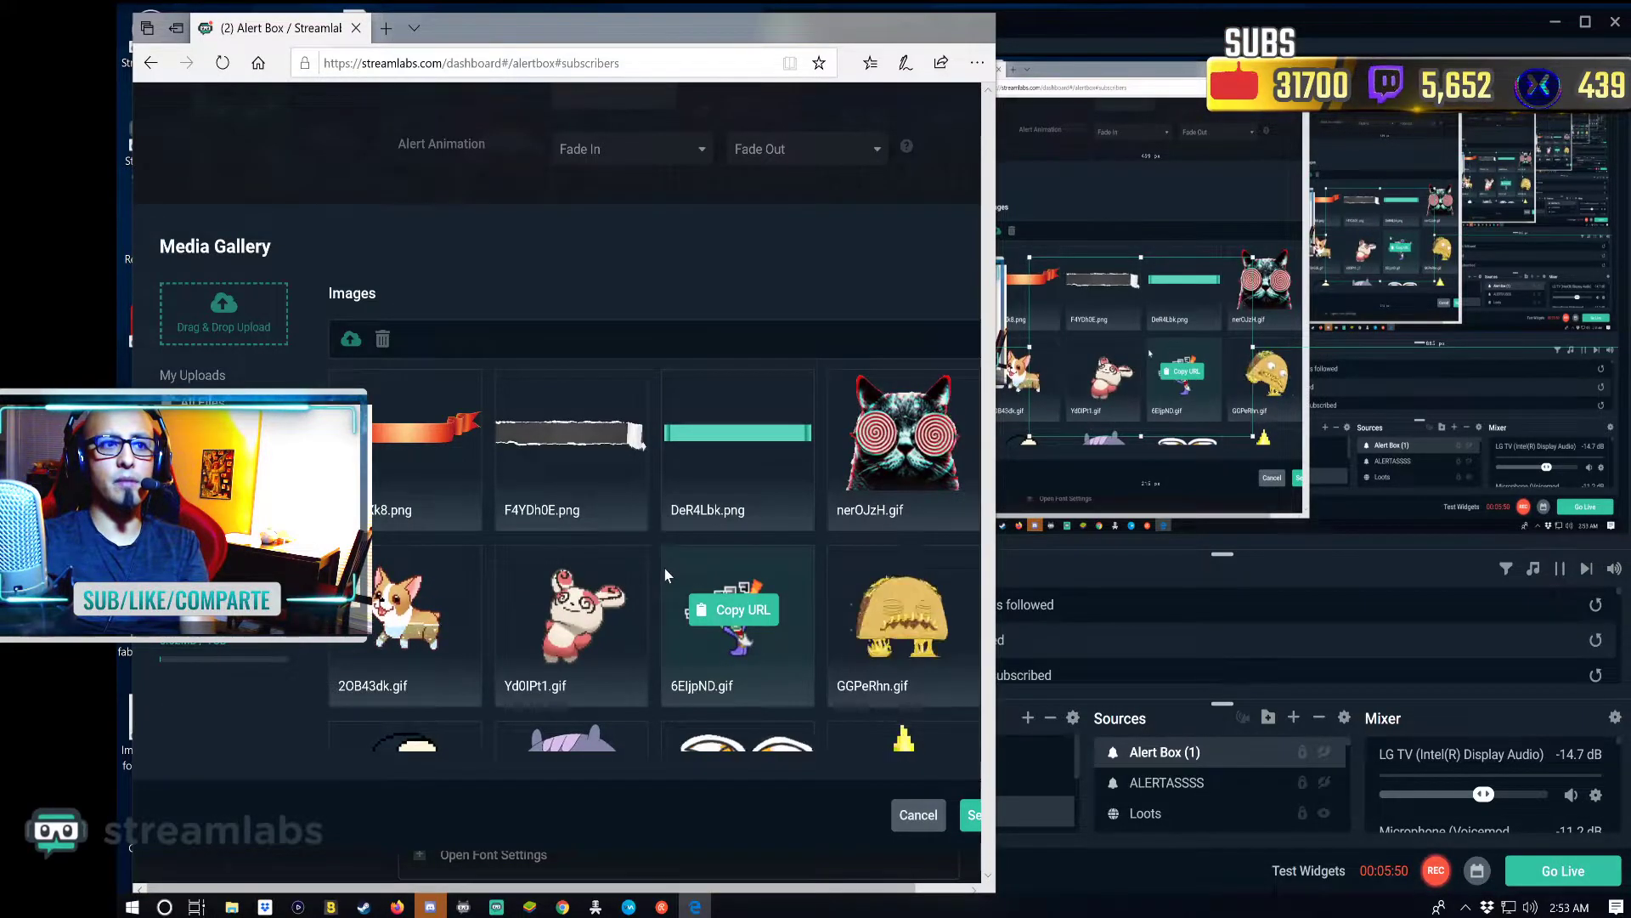
{"action": "scroll", "coordinate": [667, 576], "scroll_direction": "down", "scroll_amount": 2}
{"action": "scroll", "coordinate": [667, 576], "scroll_direction": "down", "scroll_amount": 10}
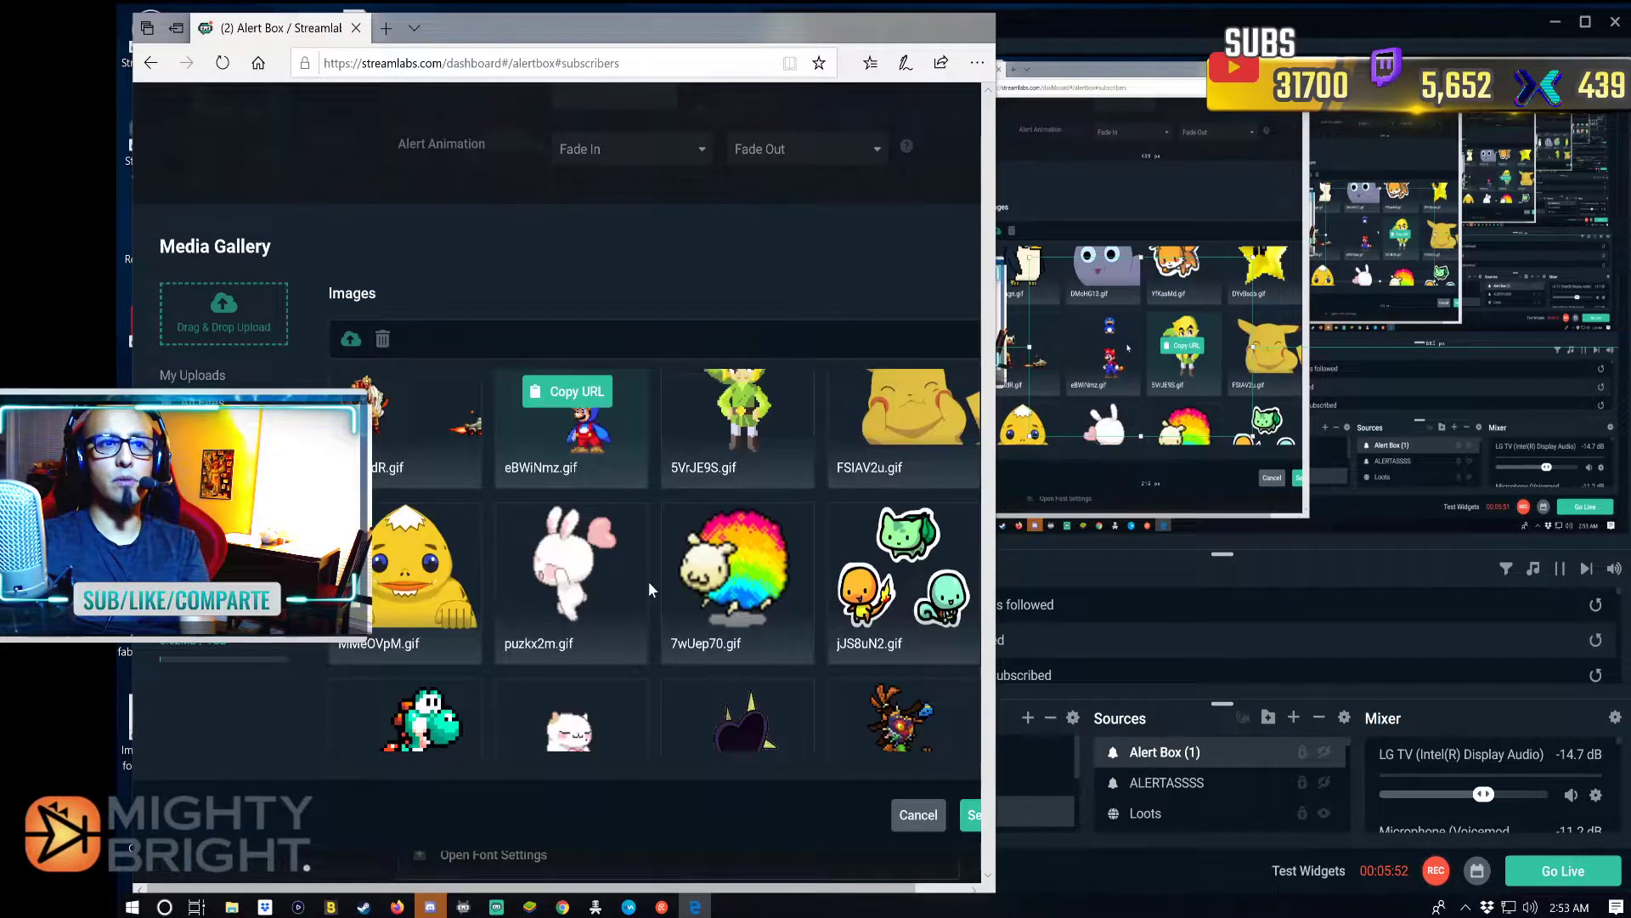
{"action": "scroll", "coordinate": [679, 587], "scroll_direction": "down", "scroll_amount": 8}
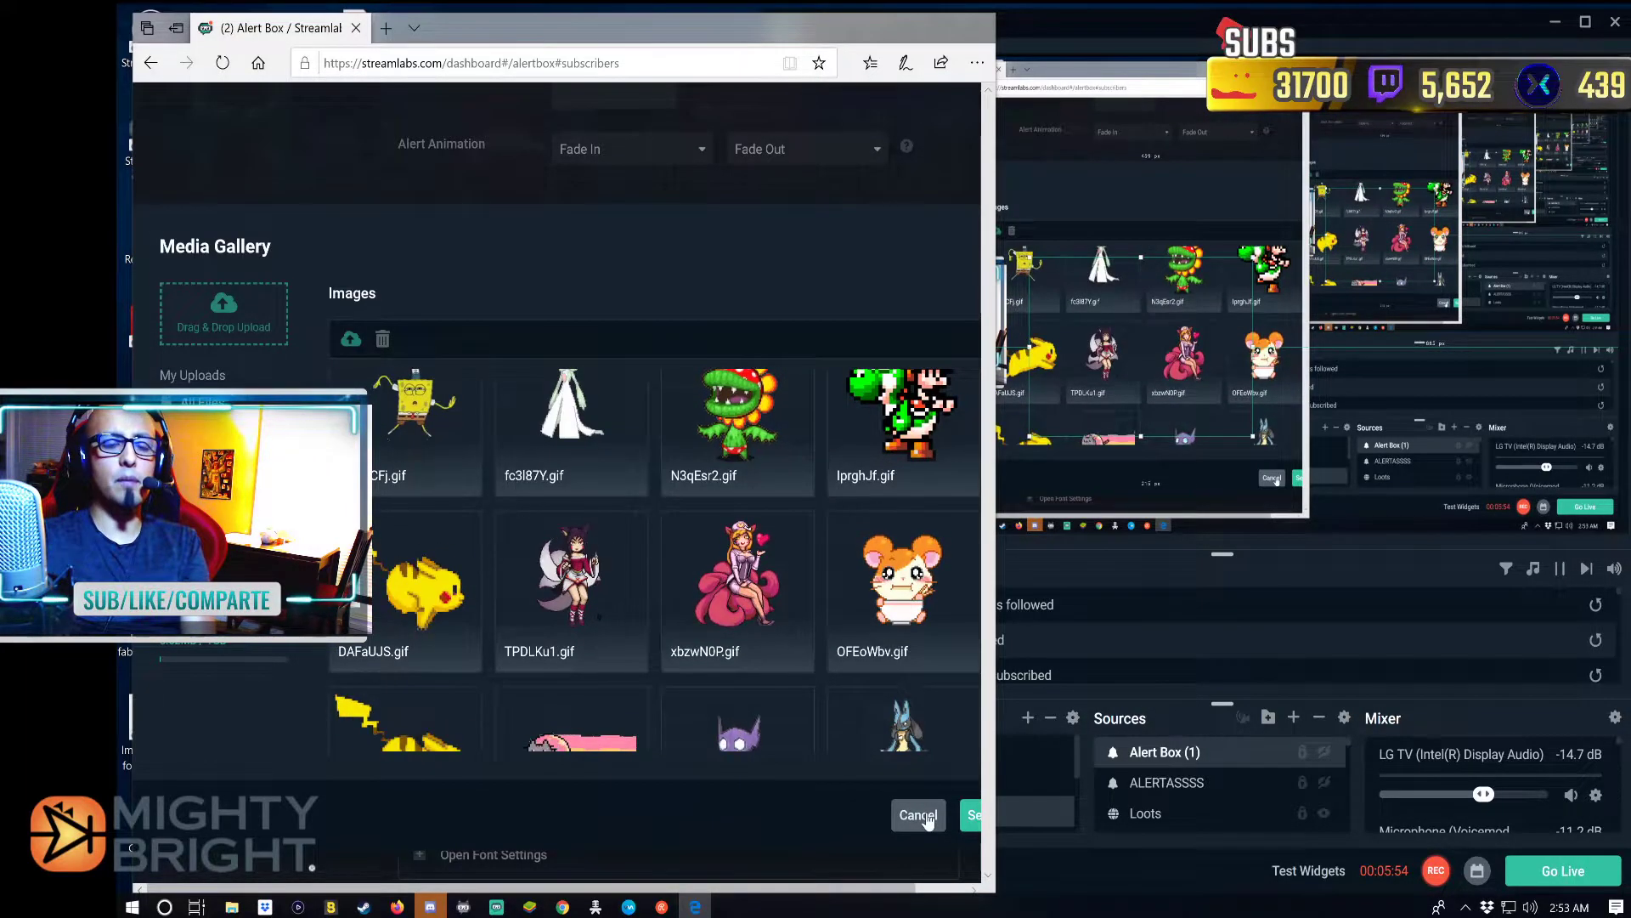
{"action": "key", "text": "Escape"}
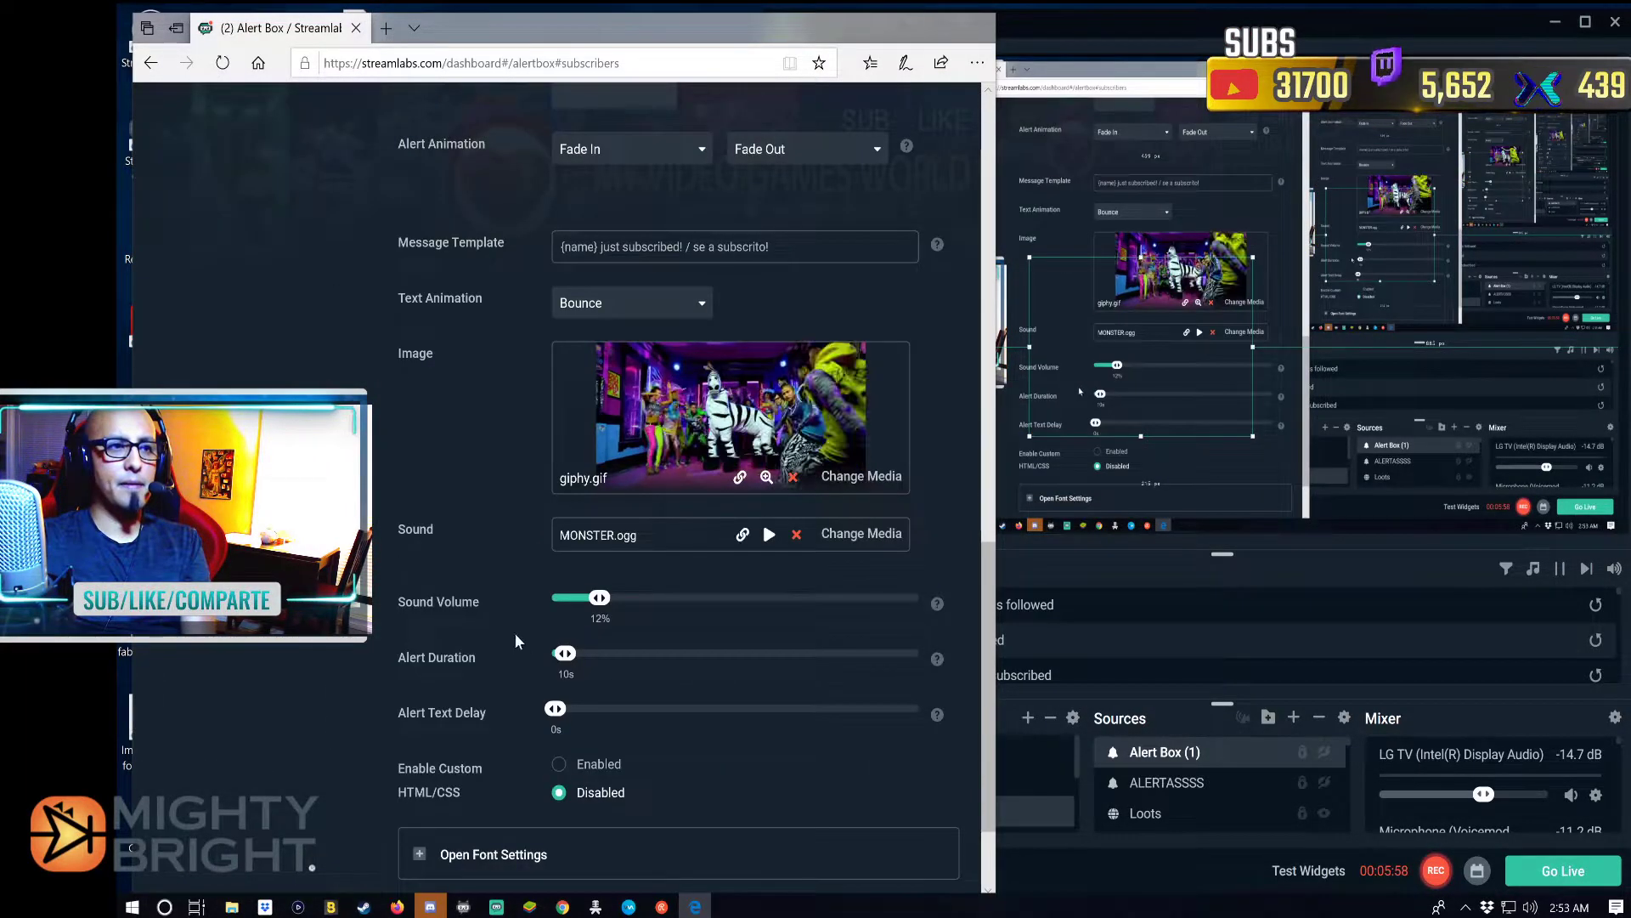
- Browse the sound gallery but keep MONSTER.ogg, then save the subscriber alert settings
{"action": "left_click", "coordinate": [851, 538]}
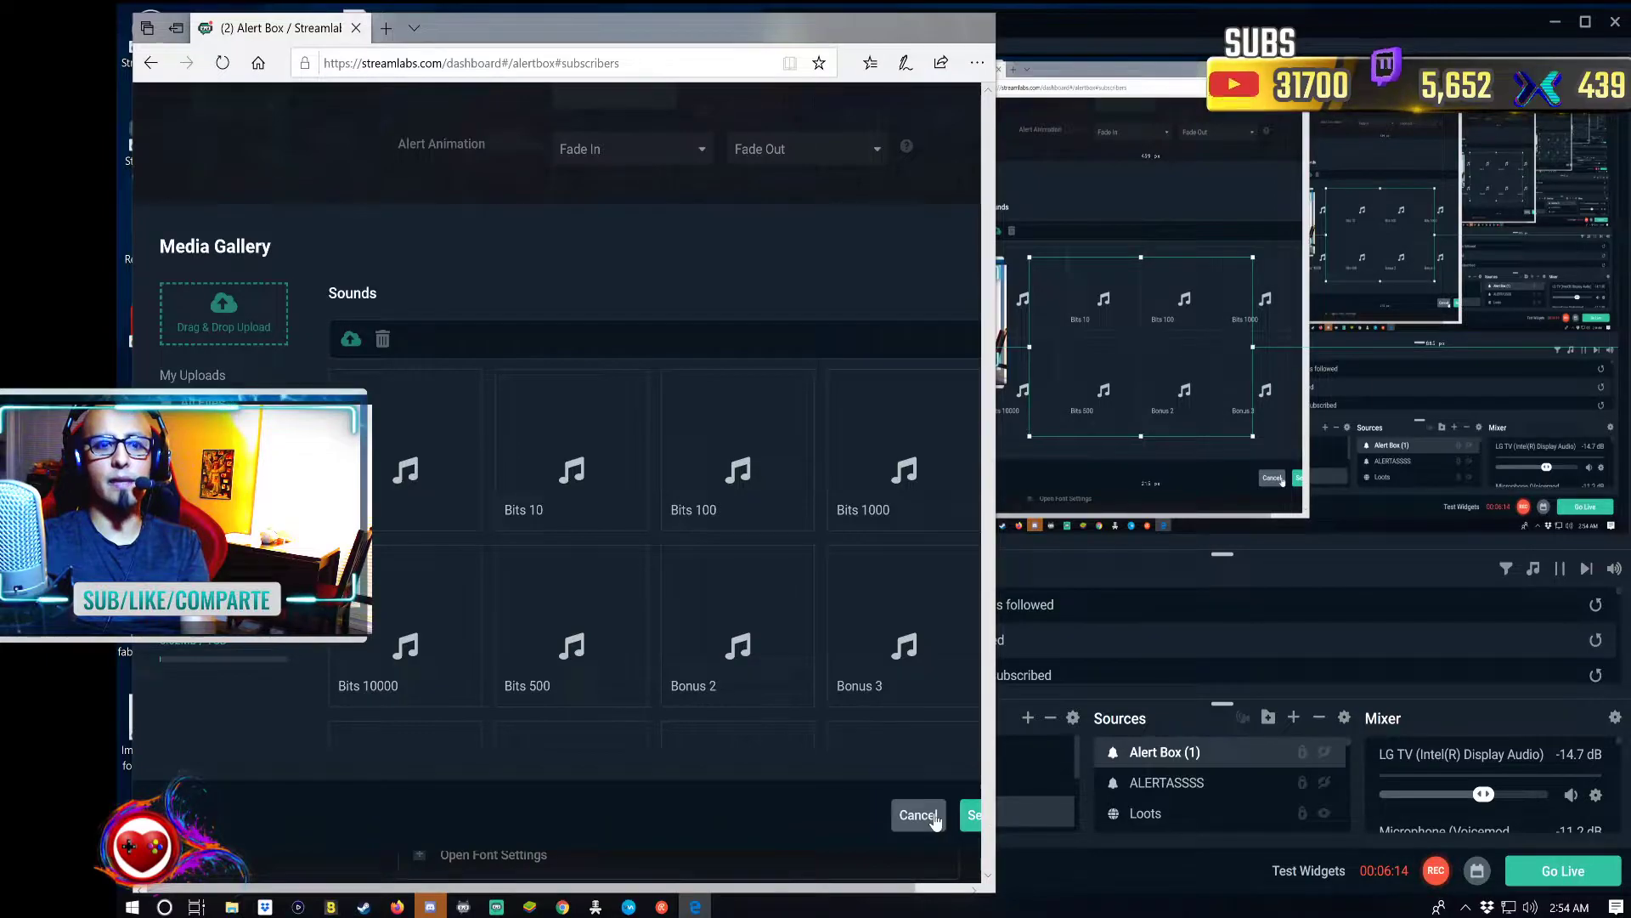
{"action": "key", "text": "Escape"}
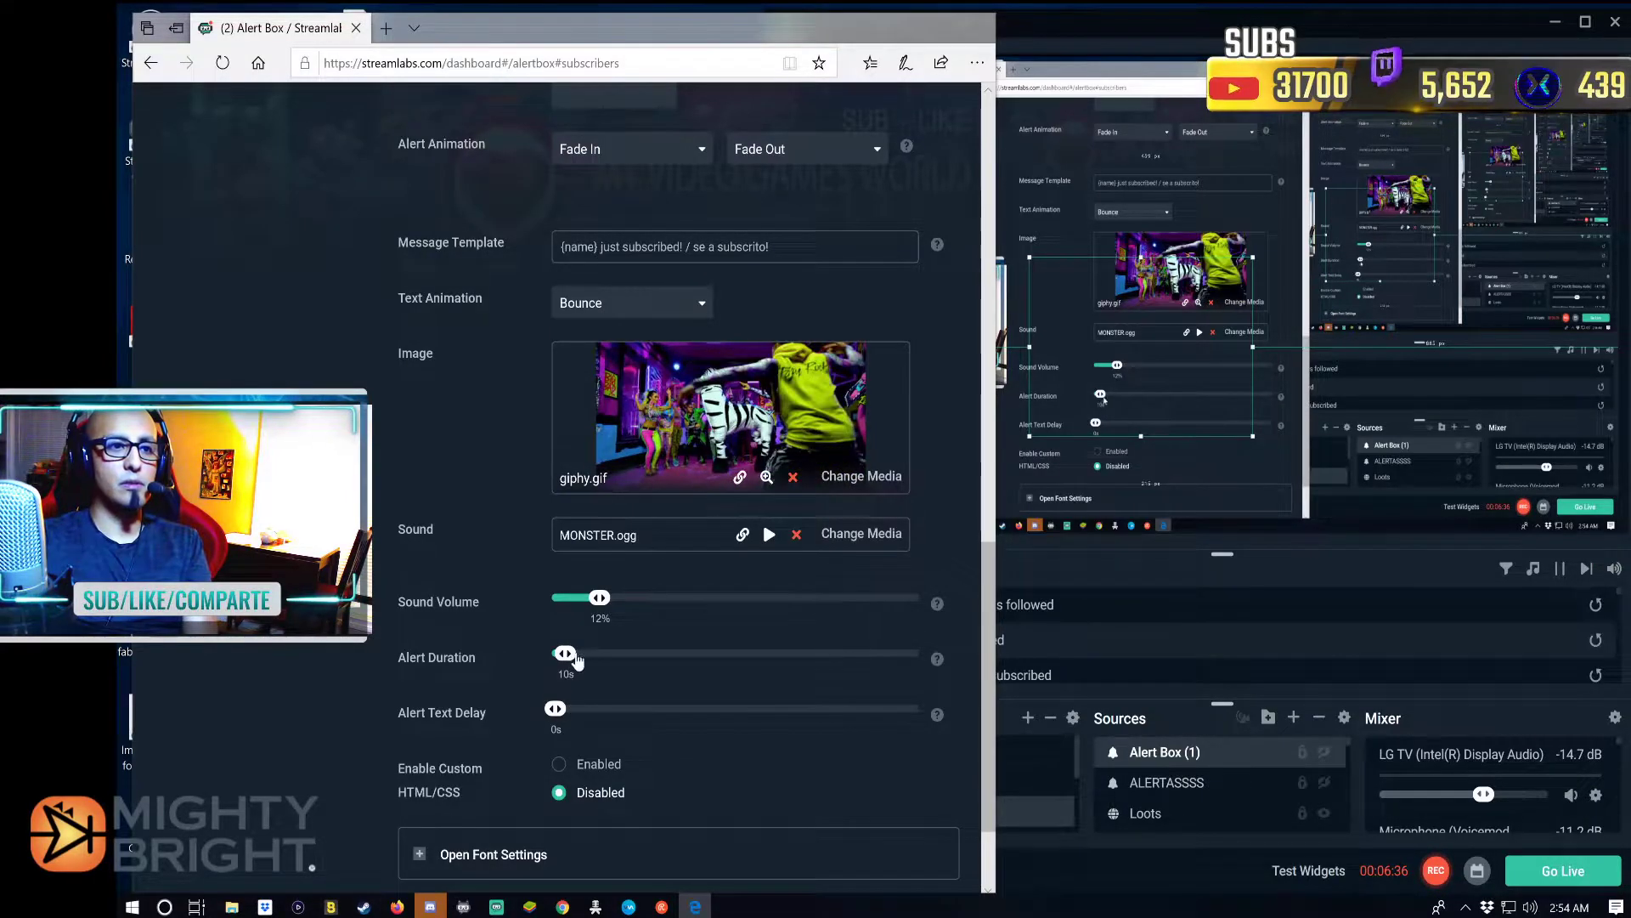
{"action": "scroll", "coordinate": [552, 709], "scroll_direction": "down", "scroll_amount": 2}
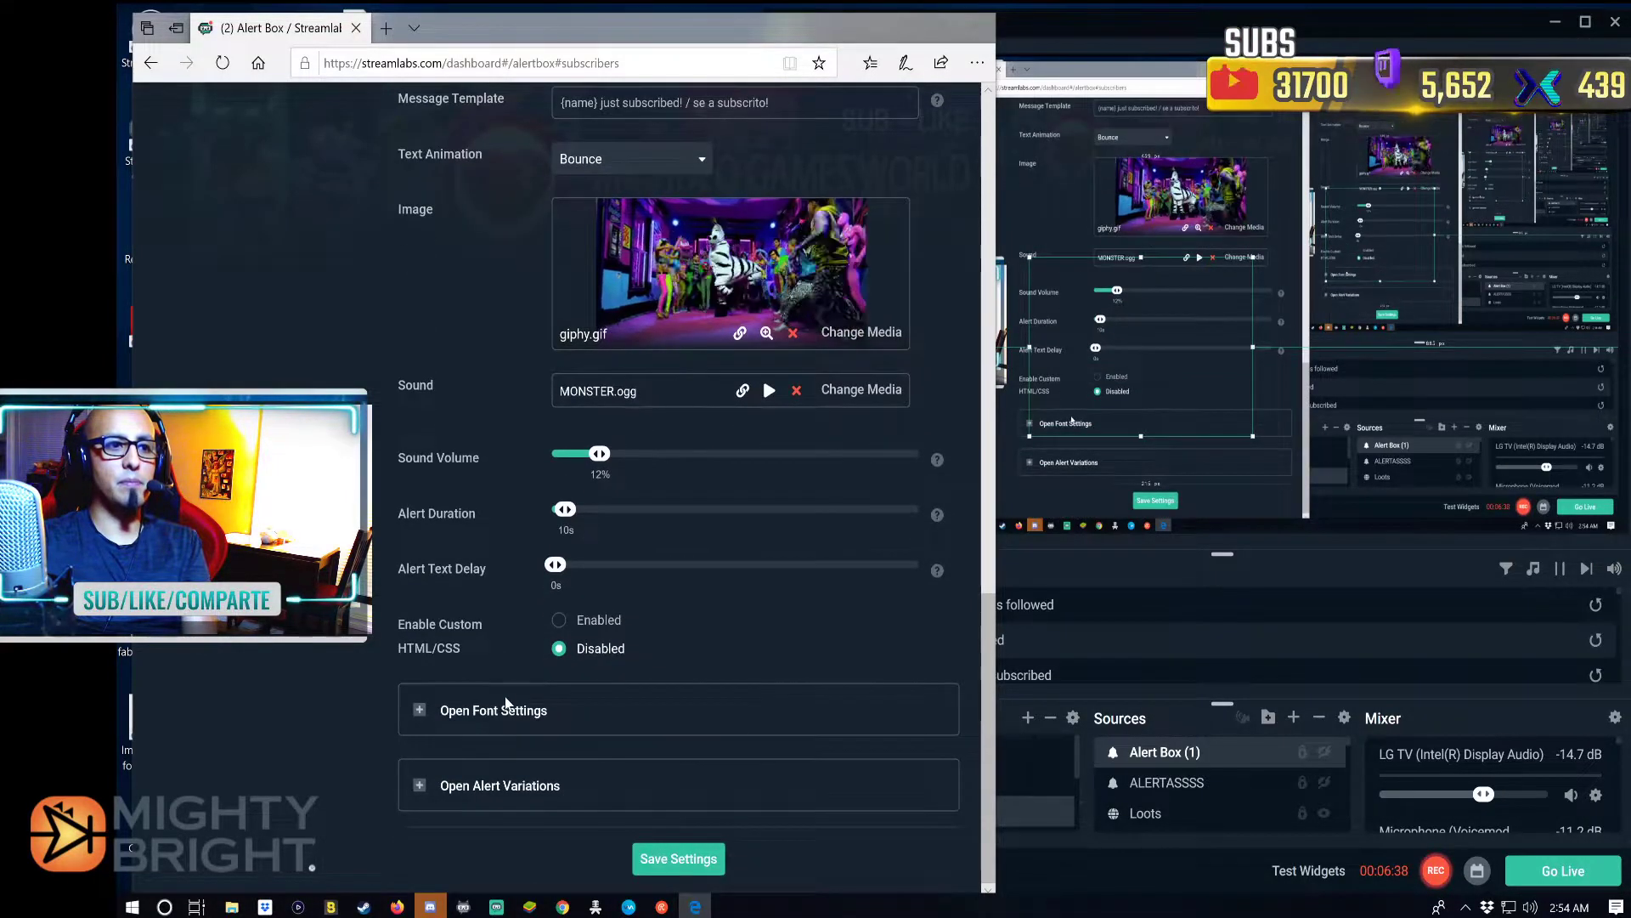
{"action": "left_click", "coordinate": [675, 857]}
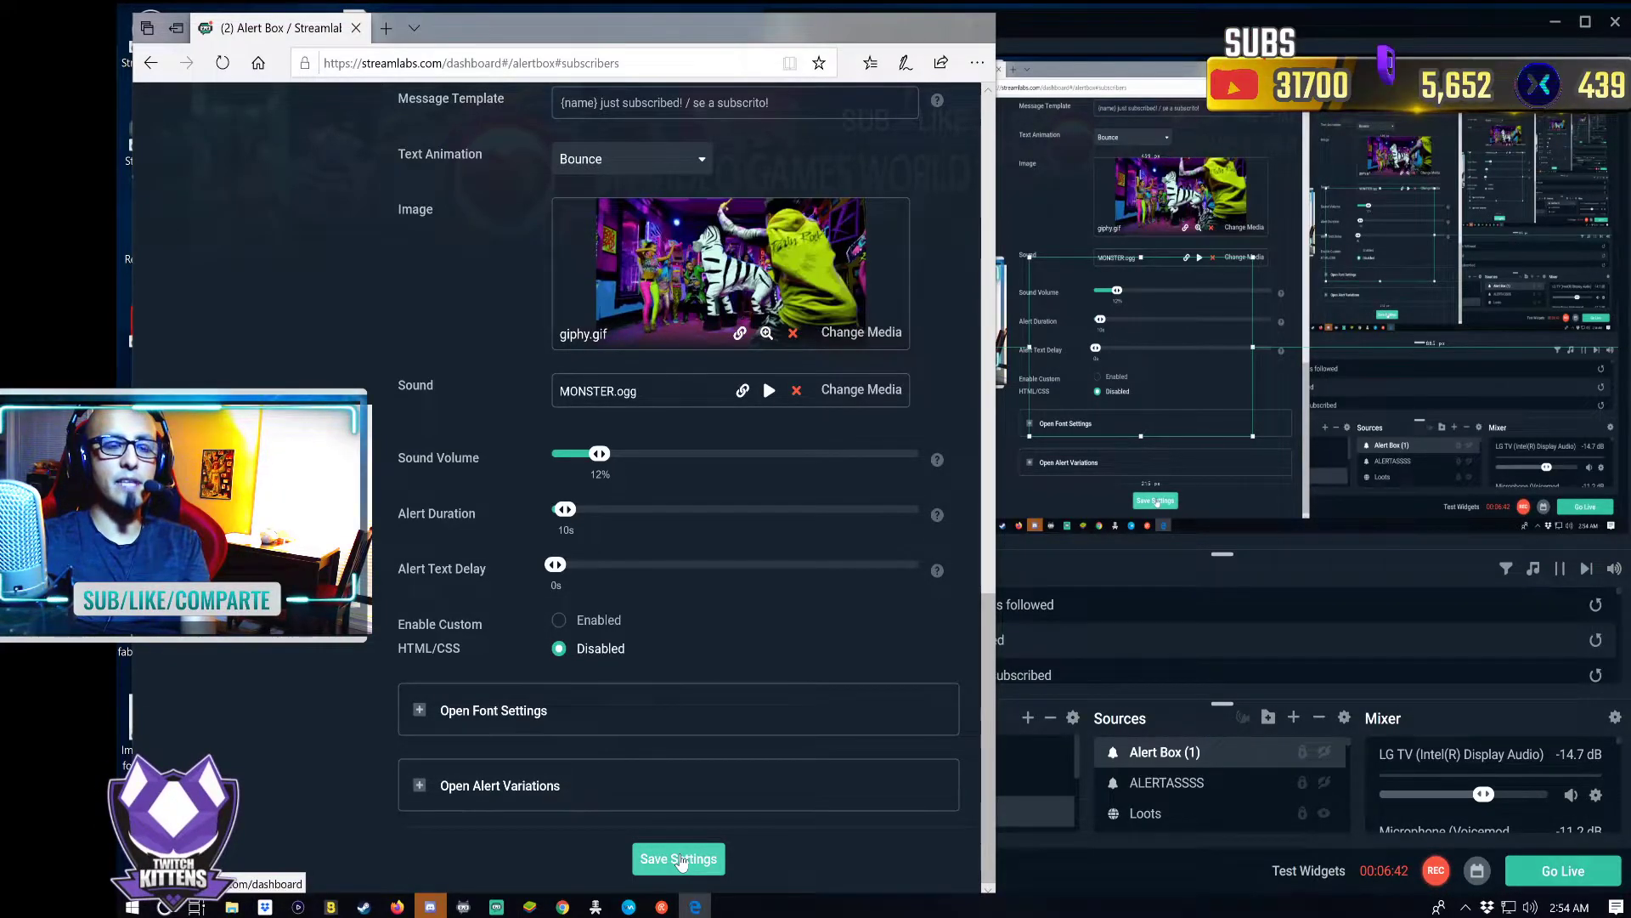
{"action": "scroll", "coordinate": [643, 756], "scroll_direction": "up", "scroll_amount": 5}
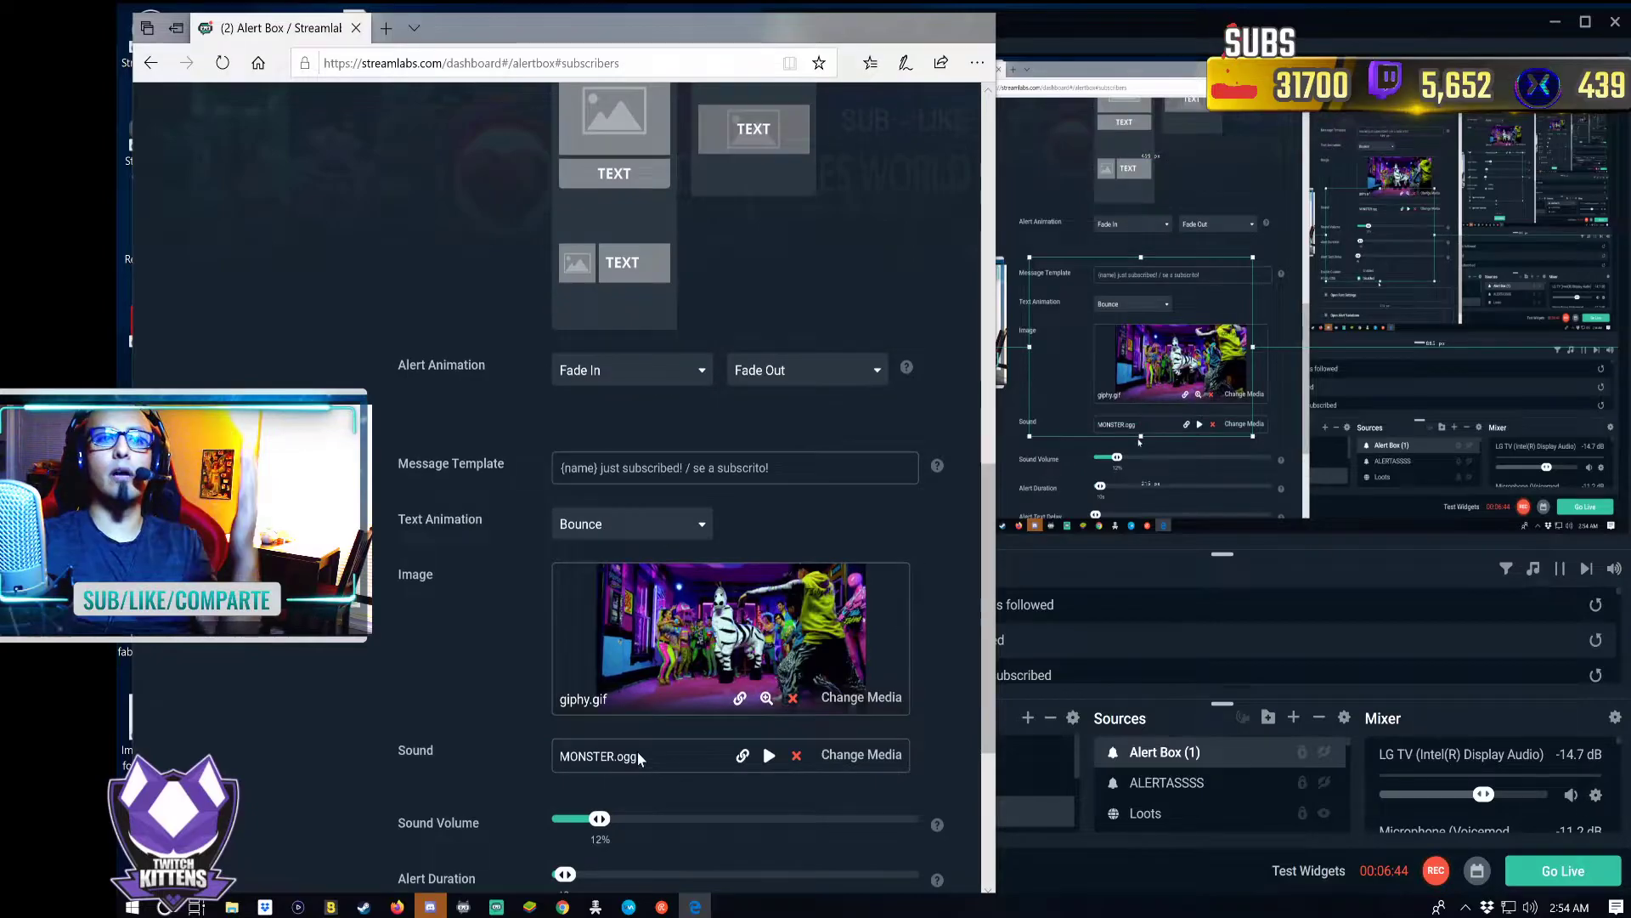
{"action": "scroll", "coordinate": [637, 748], "scroll_direction": "up", "scroll_amount": 8}
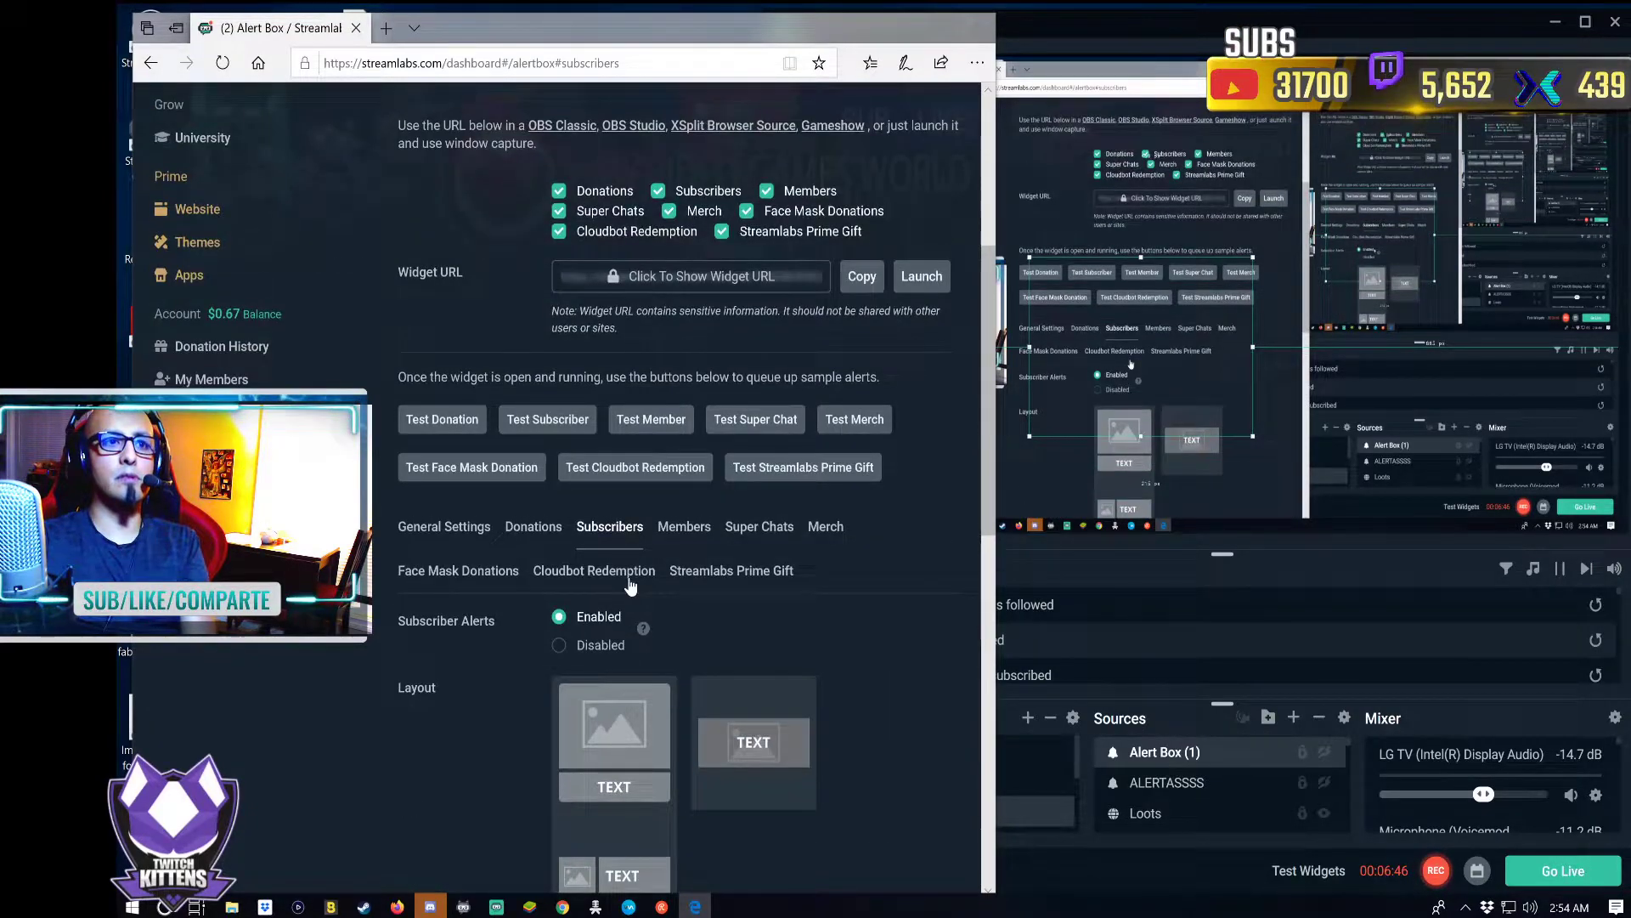
- Send test member, Super Chat, donation, subscriber and second donation alerts to the preview
{"action": "left_click", "coordinate": [692, 533]}
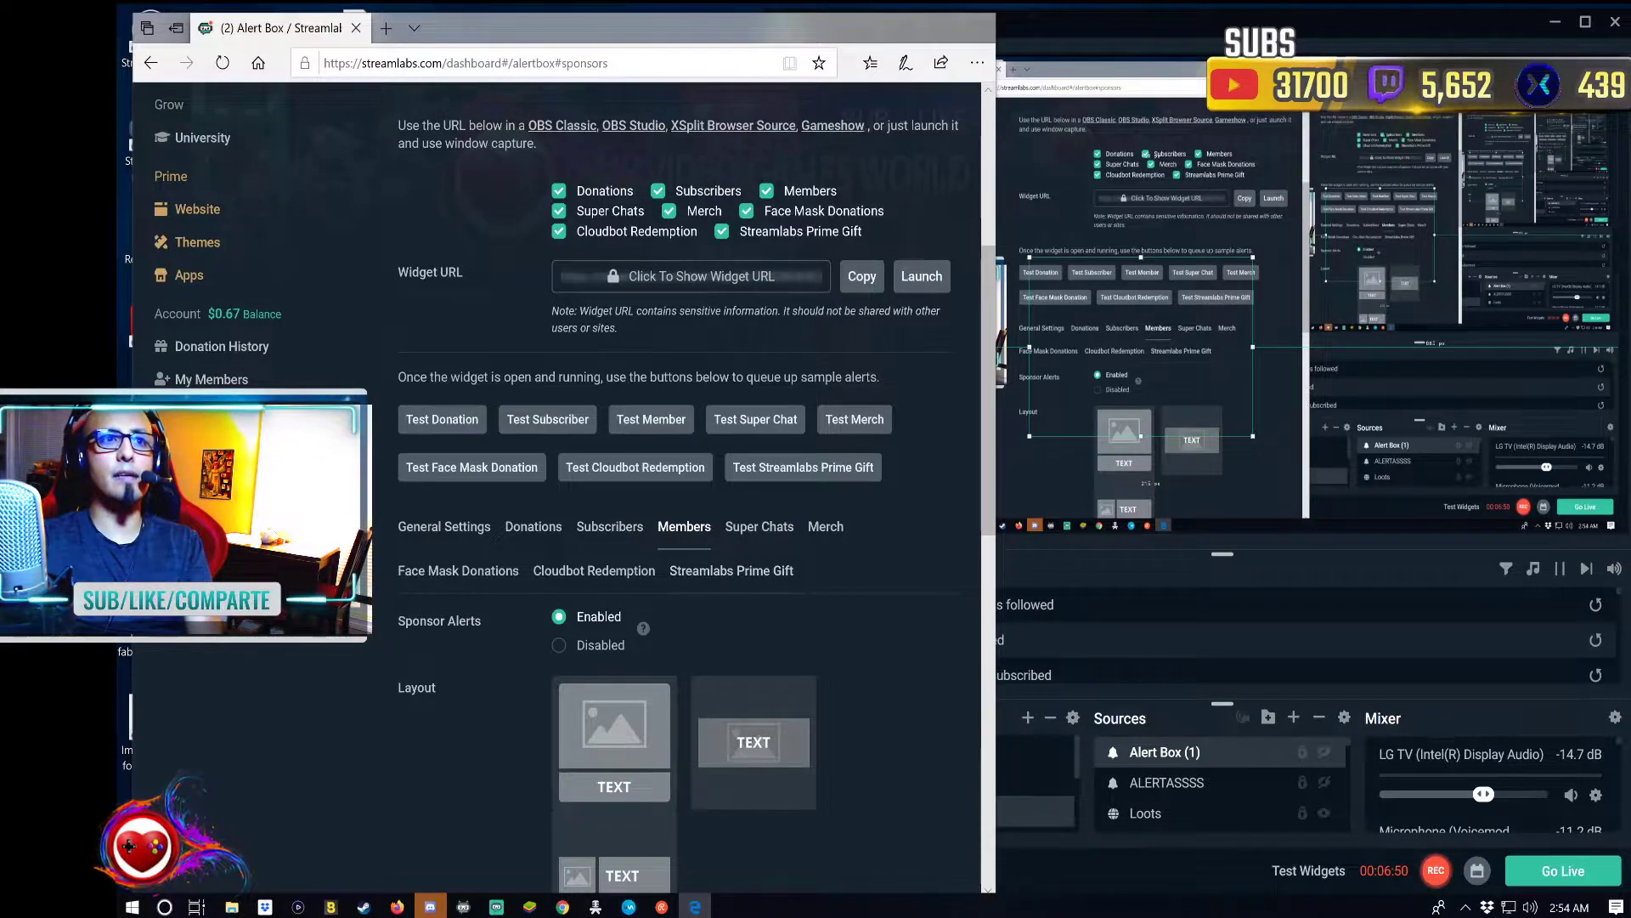
{"action": "left_click", "coordinate": [650, 420]}
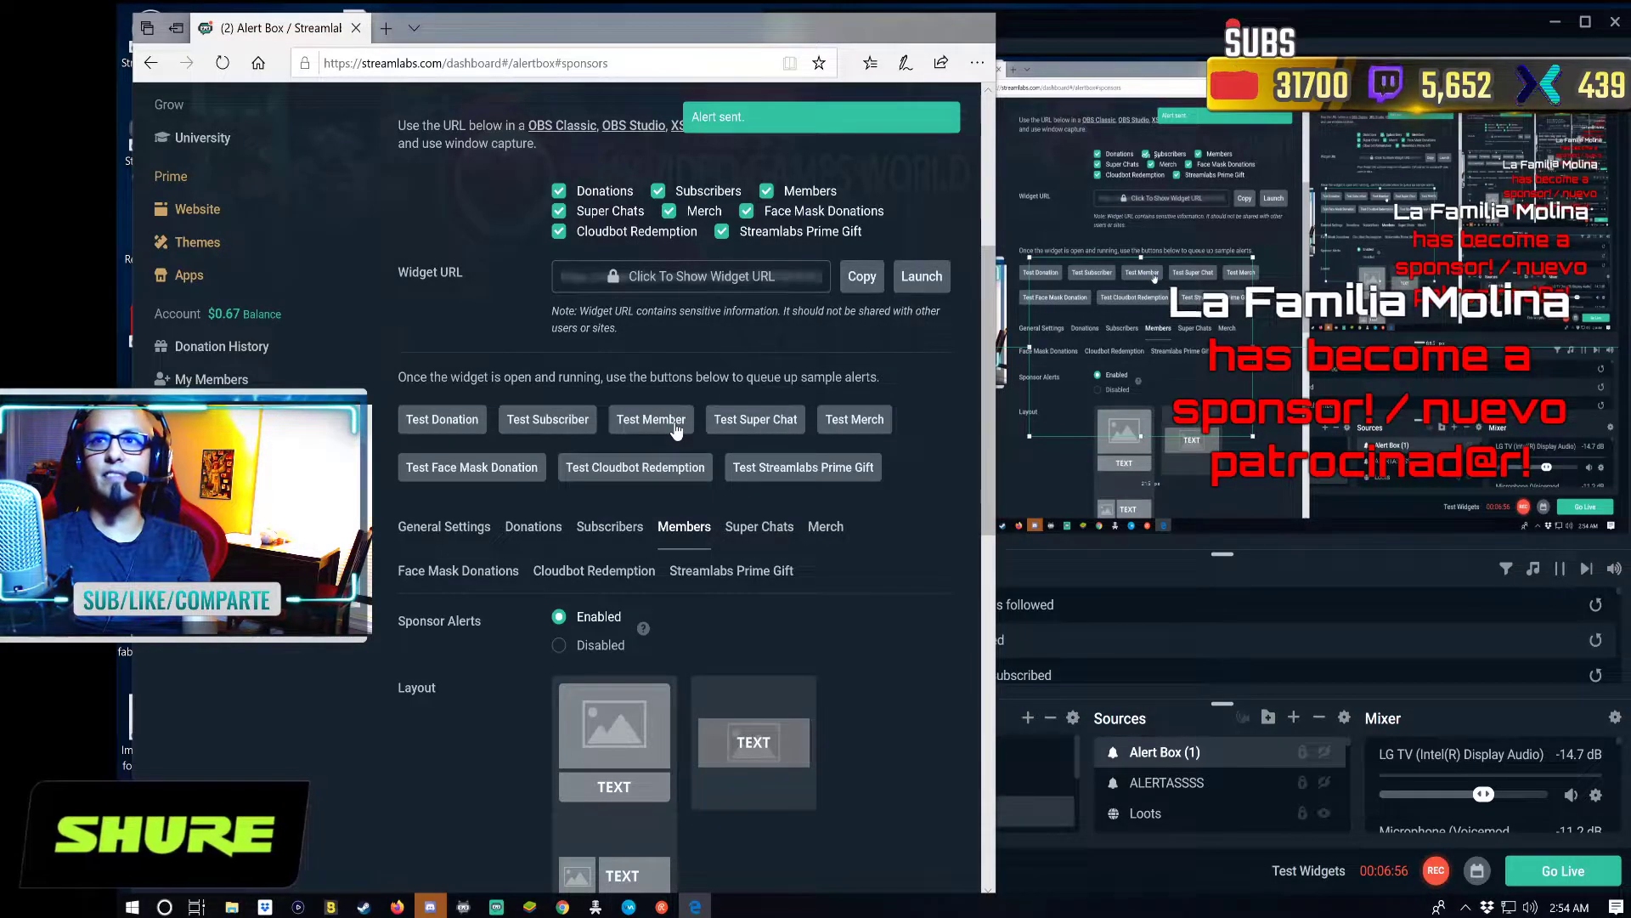
{"action": "left_click", "coordinate": [744, 419]}
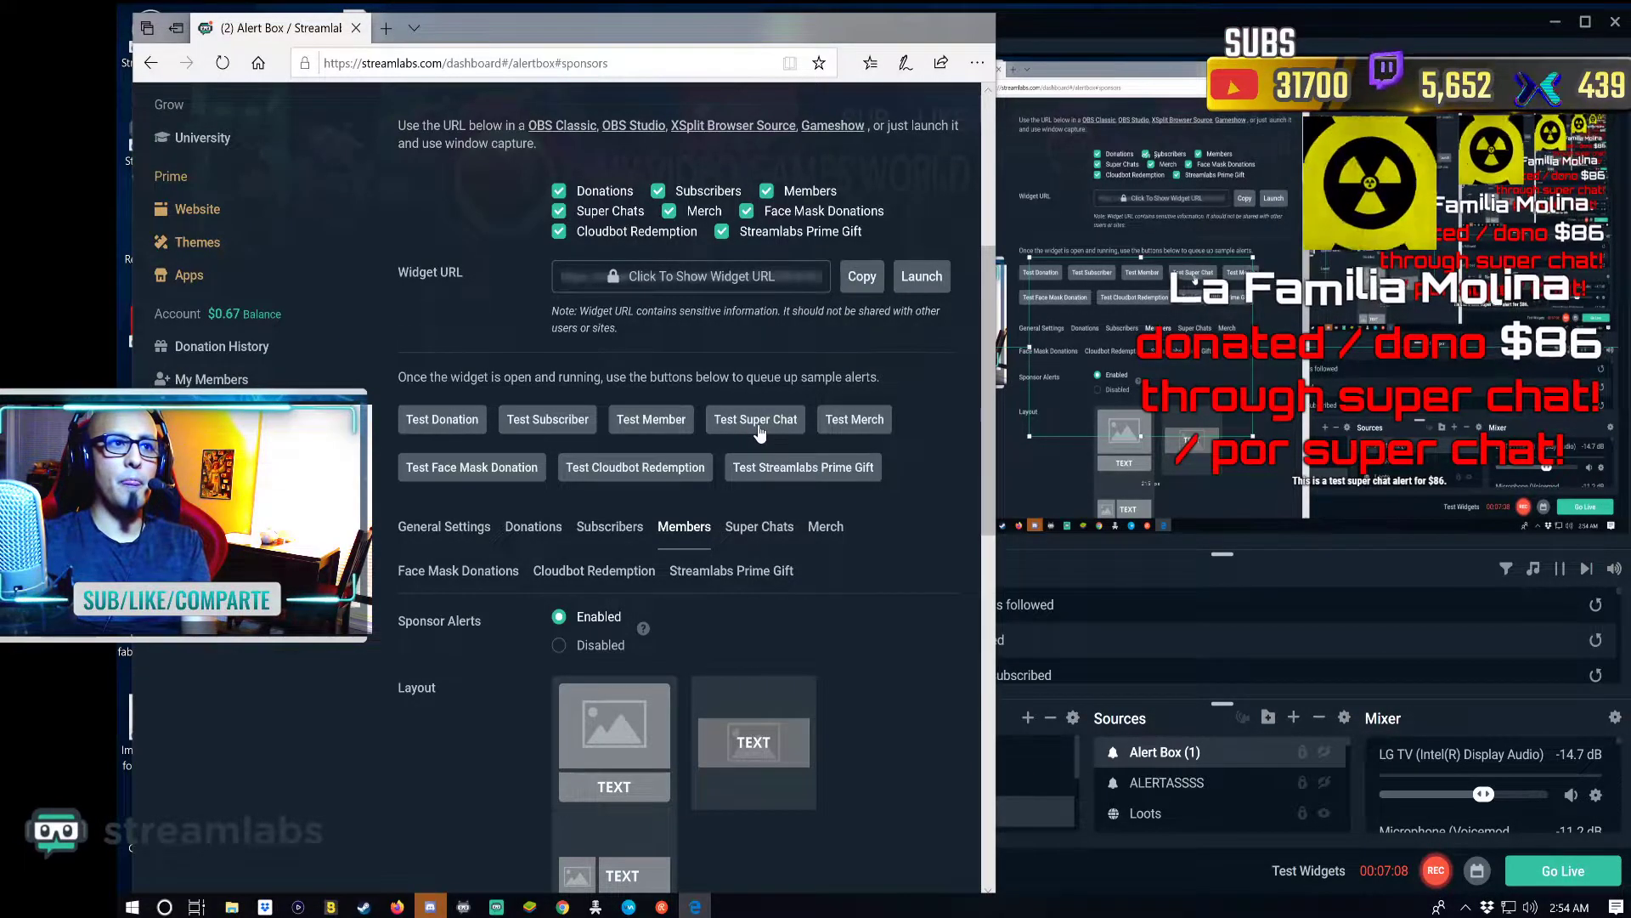
{"action": "left_click", "coordinate": [441, 422]}
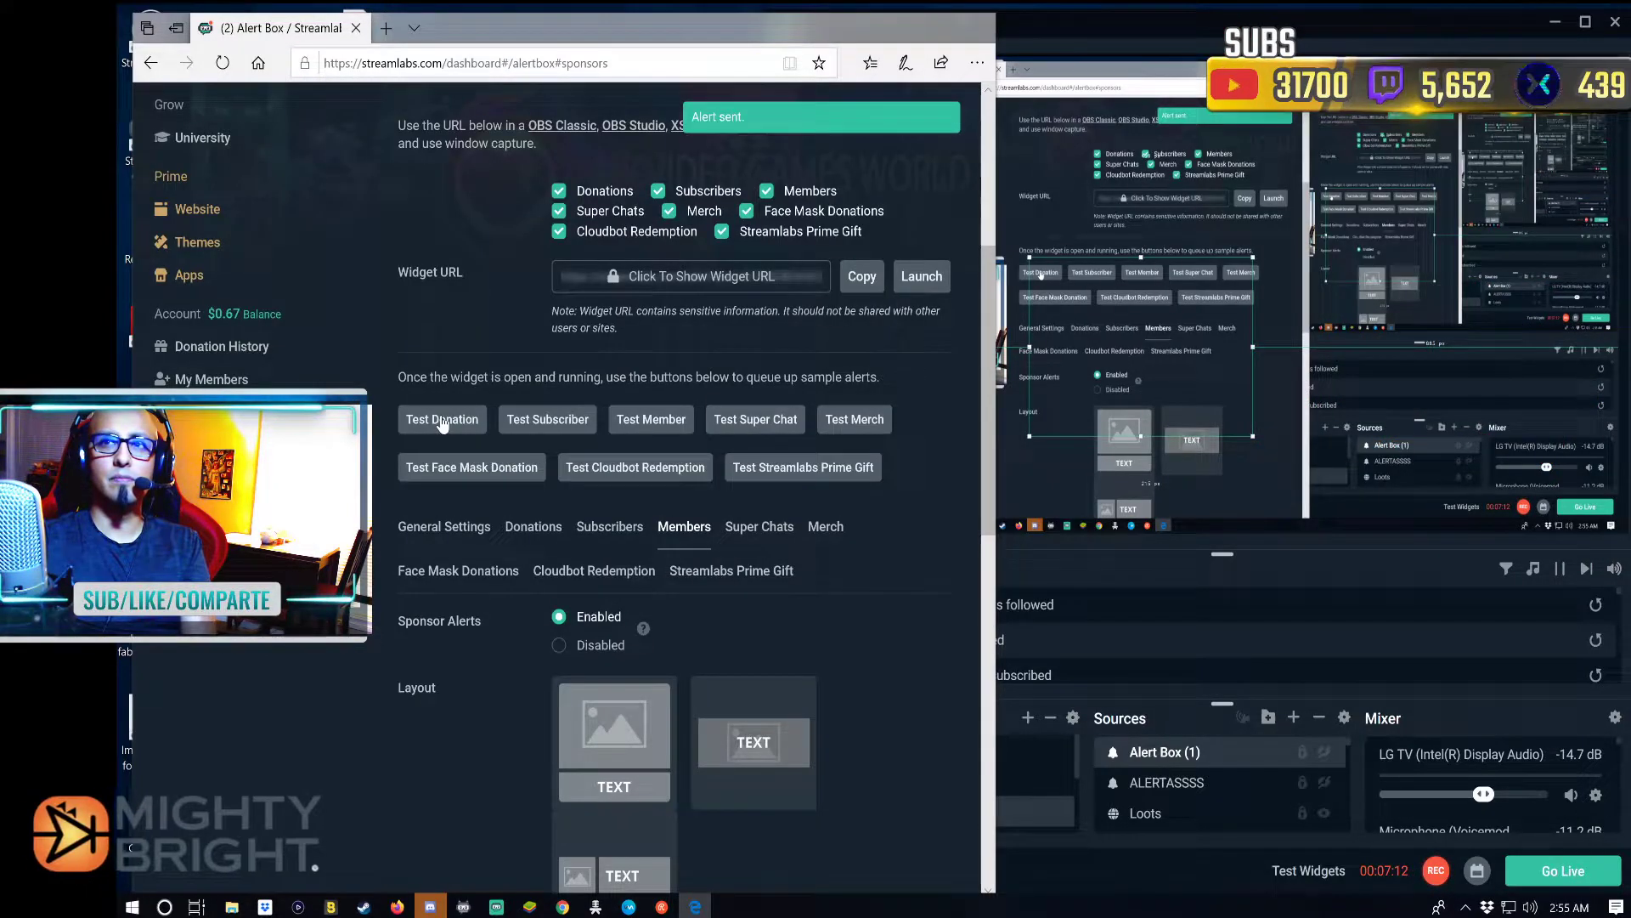
{"action": "left_click", "coordinate": [521, 425]}
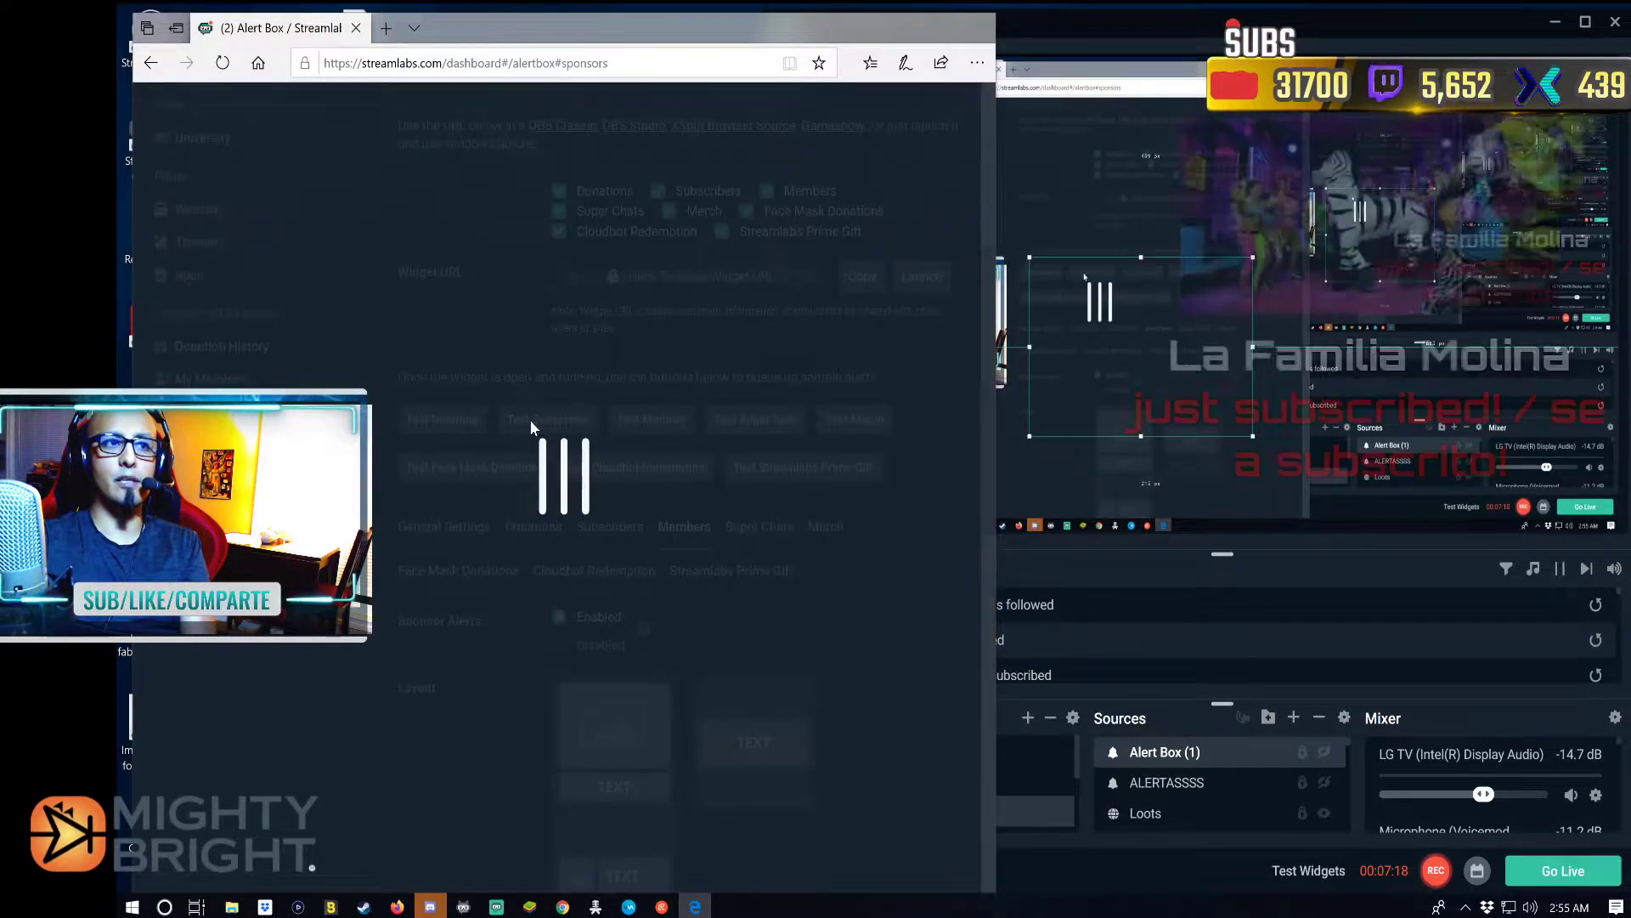
{"action": "left_click", "coordinate": [463, 429]}
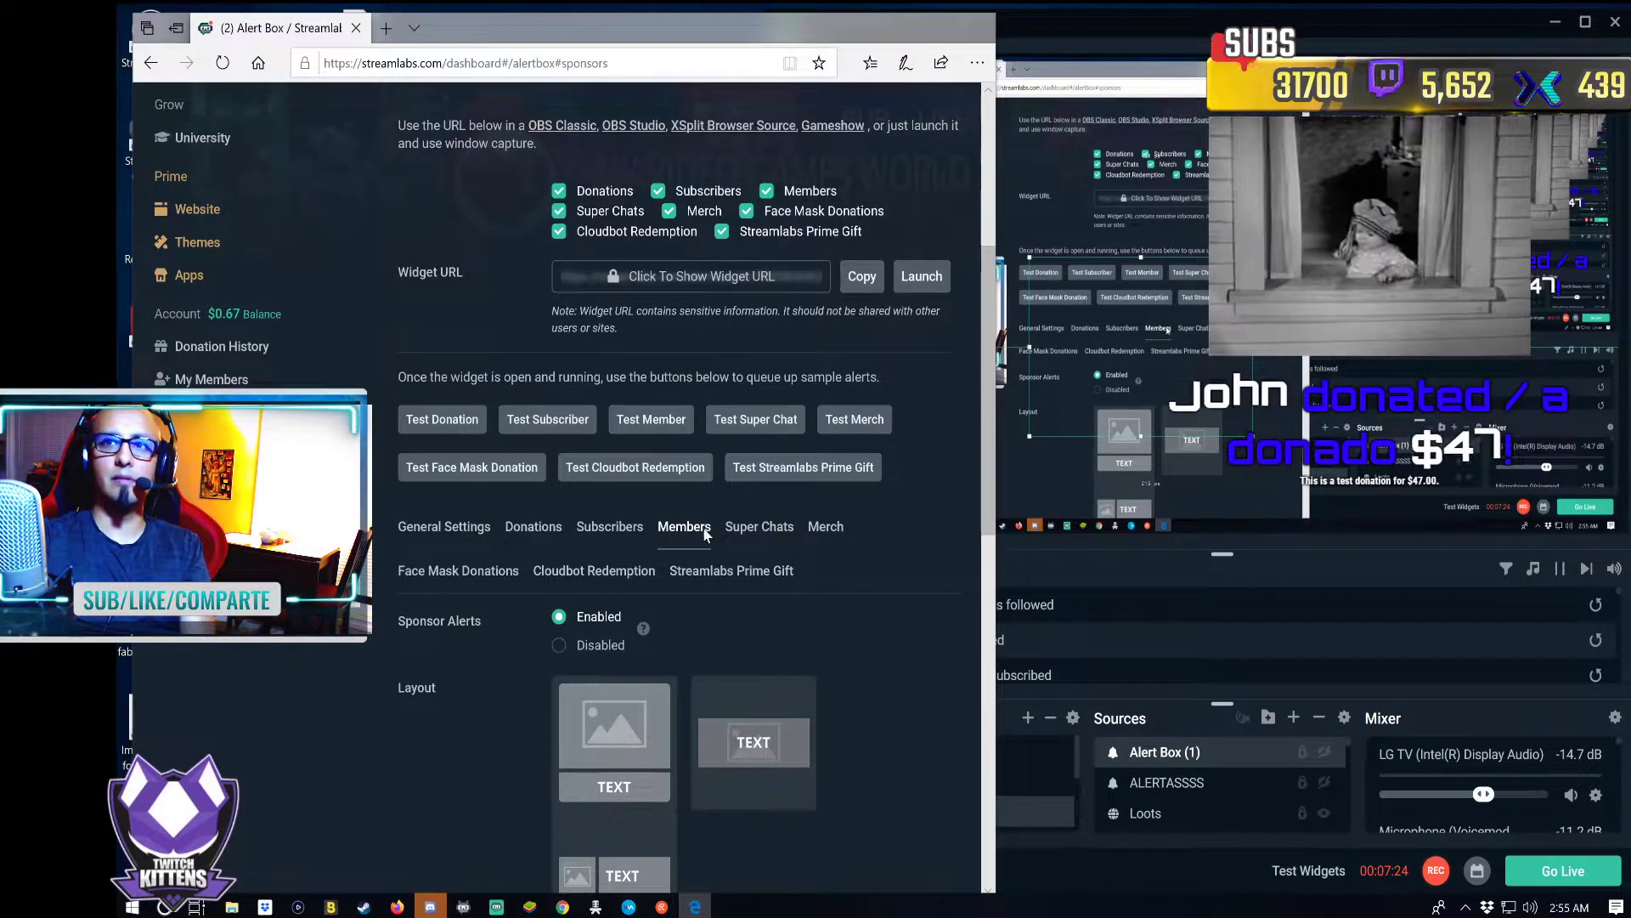
{"action": "scroll", "coordinate": [889, 582], "scroll_direction": "up", "scroll_amount": 4}
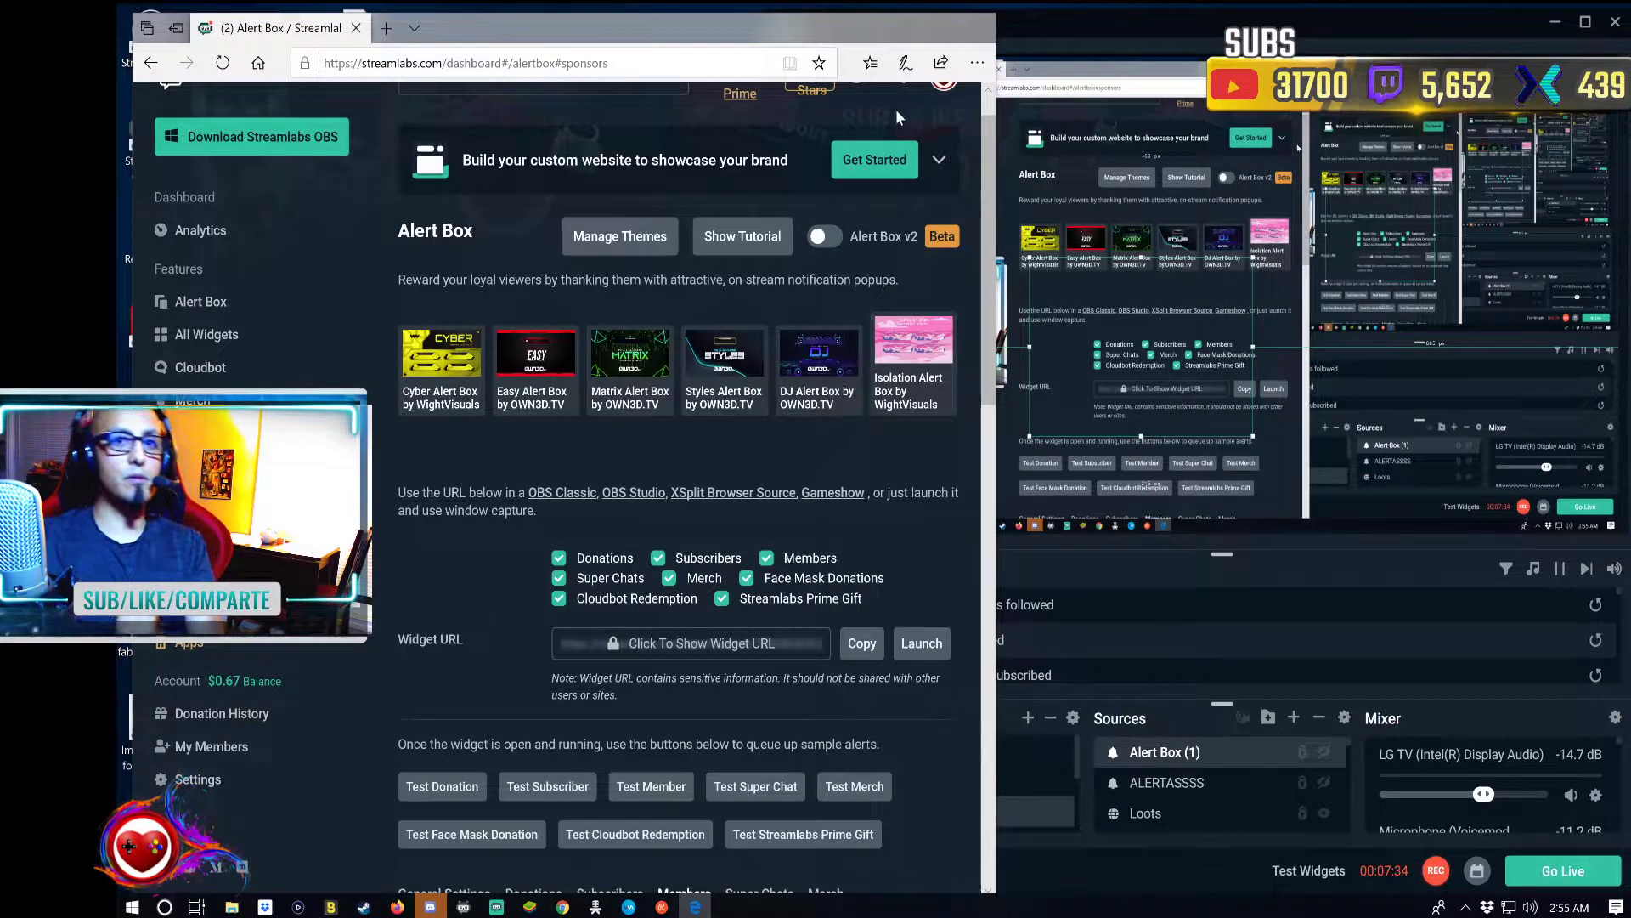
- Switch the dashboard account from Youtube to Twitch via the avatar menu's platform selector
{"action": "scroll", "coordinate": [841, 486], "scroll_direction": "up", "scroll_amount": 1}
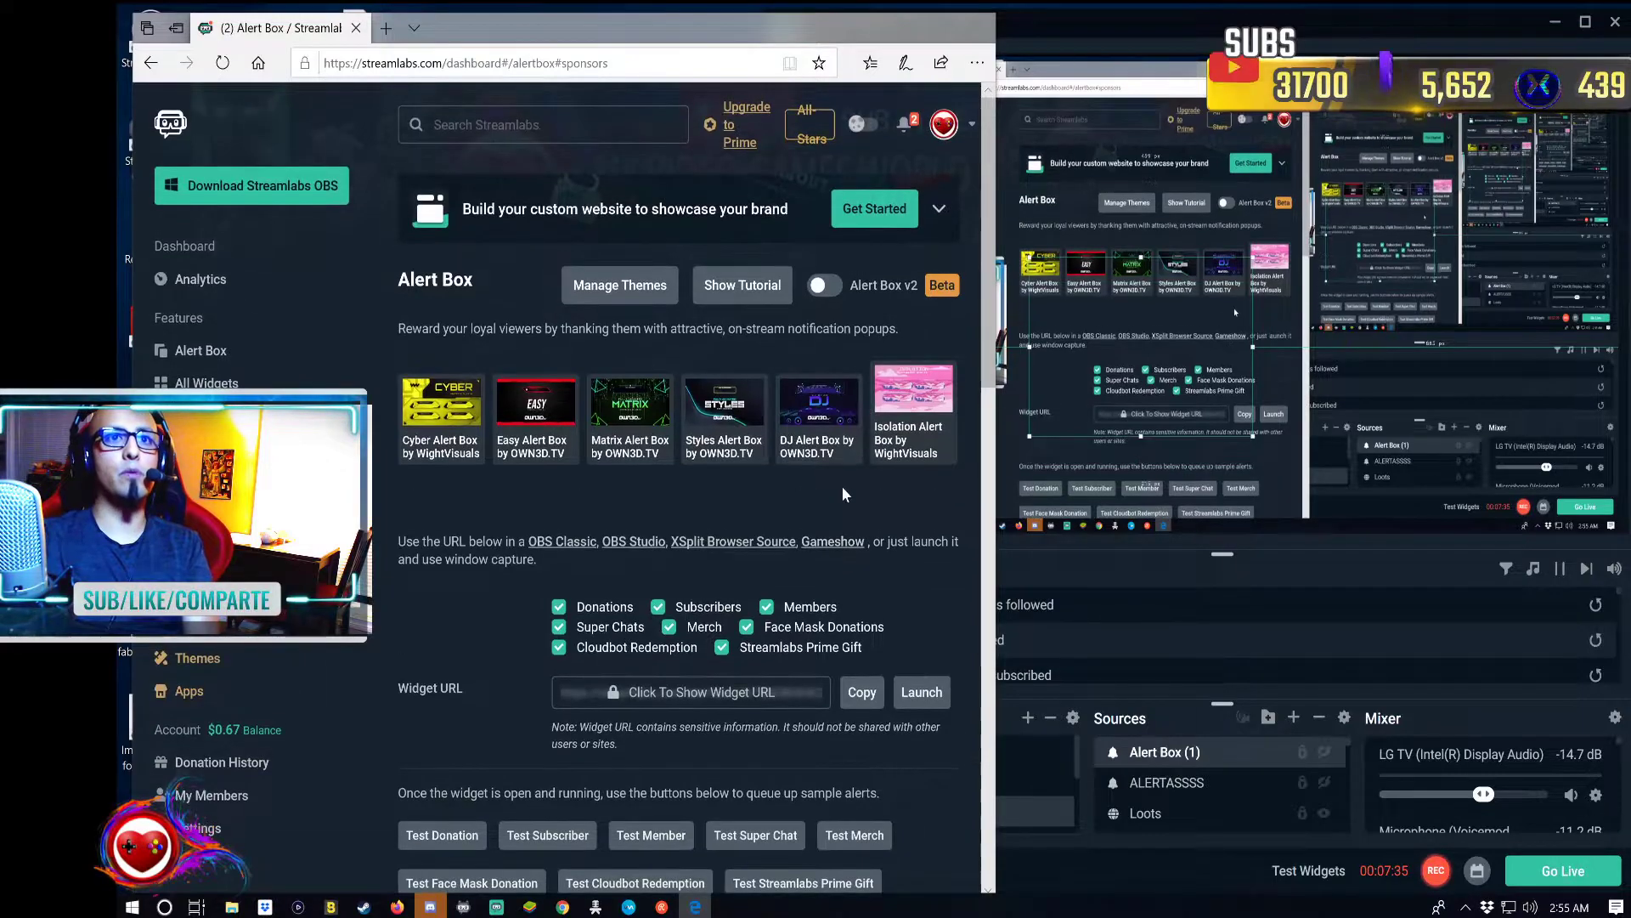
{"action": "left_click", "coordinate": [973, 126]}
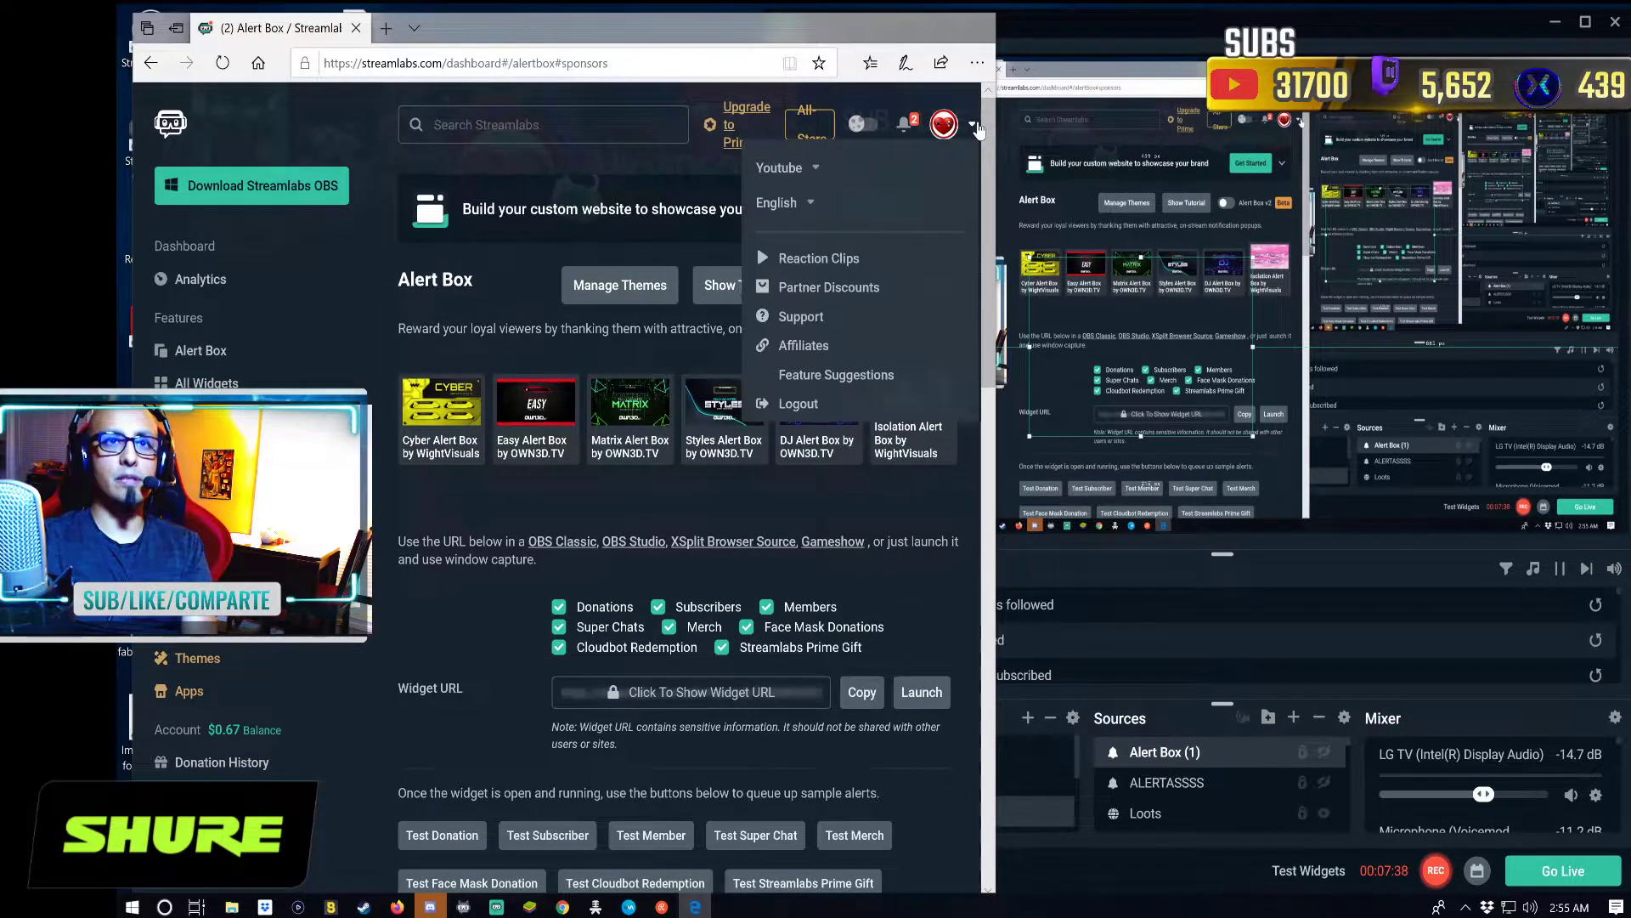
{"action": "left_click", "coordinate": [816, 170]}
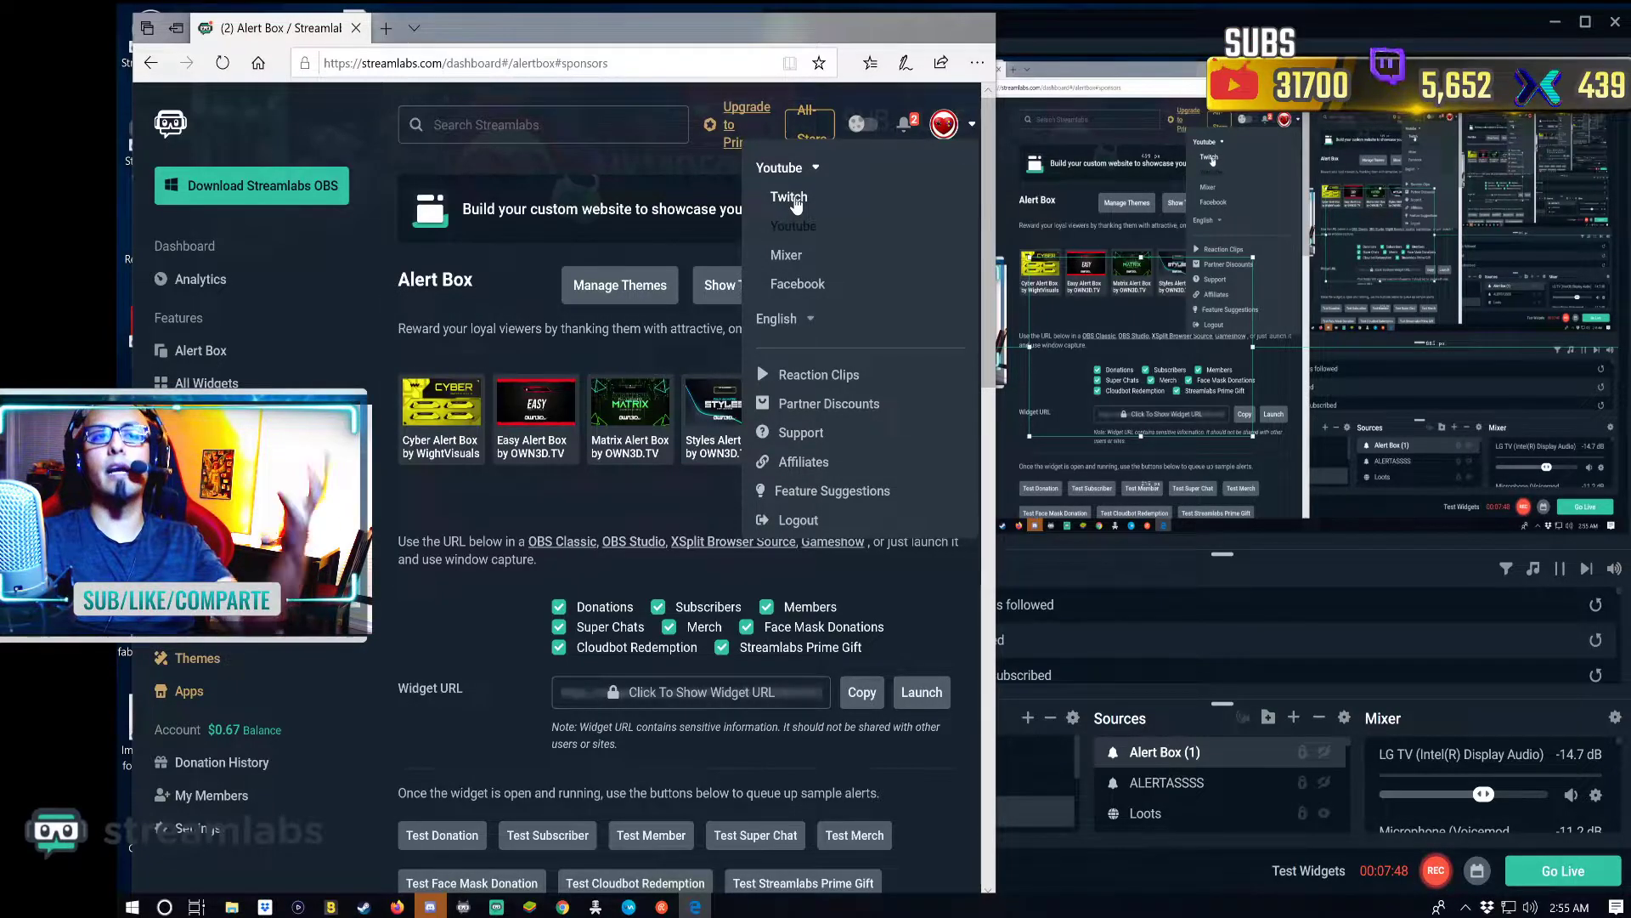
{"action": "left_click", "coordinate": [793, 197]}
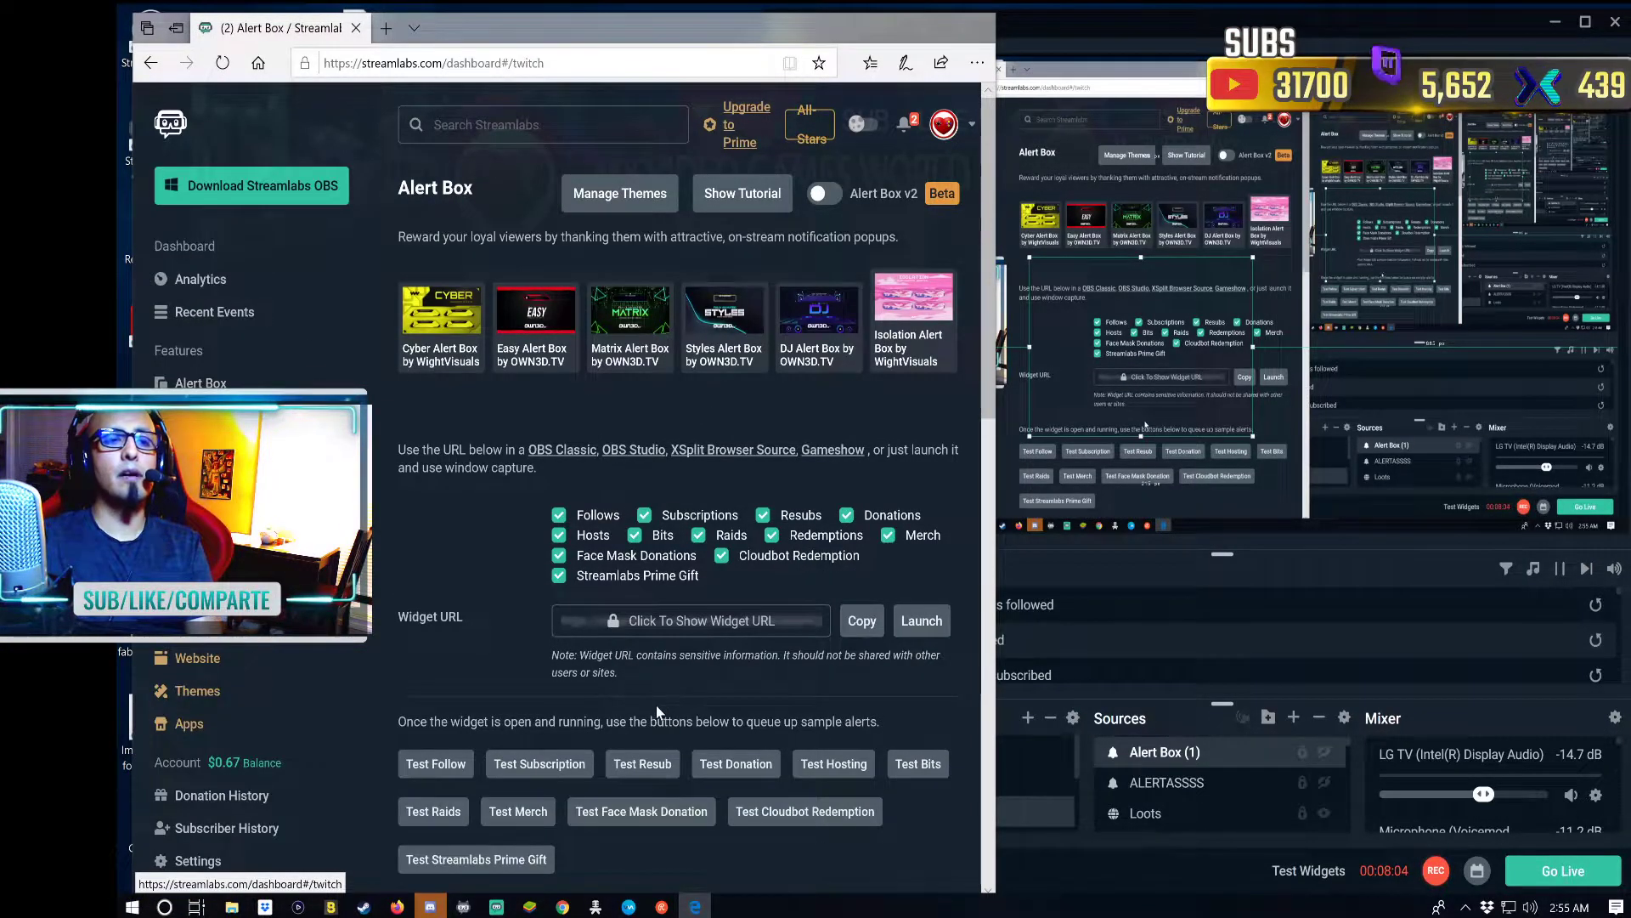
{"action": "scroll", "coordinate": [688, 710], "scroll_direction": "down", "scroll_amount": 5}
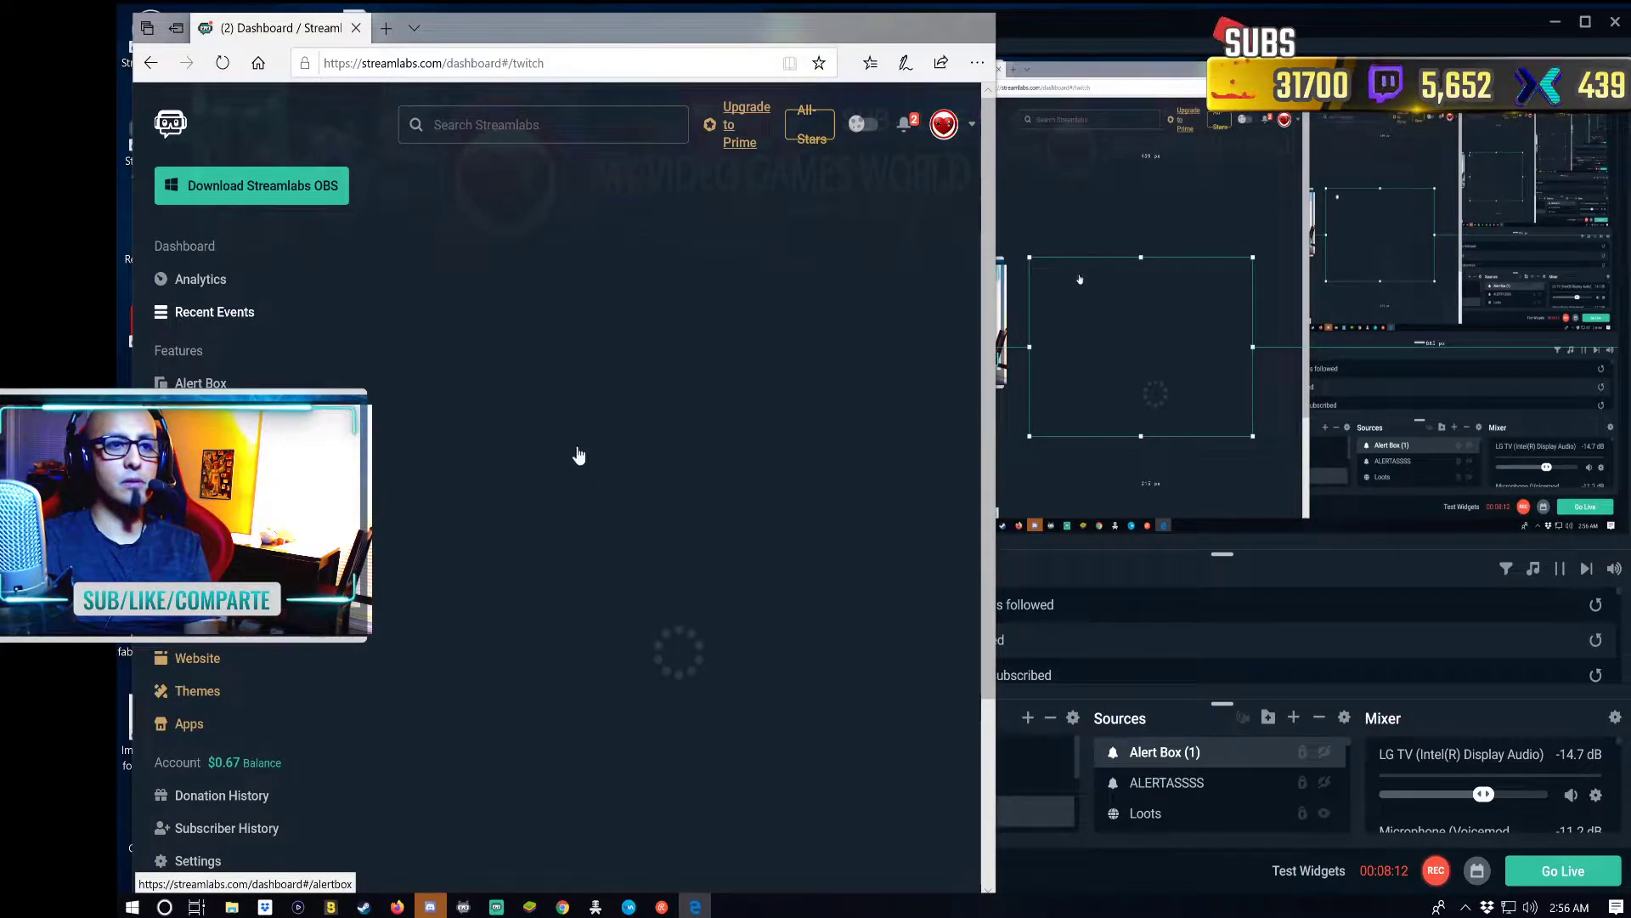
{"action": "left_click", "coordinate": [197, 383]}
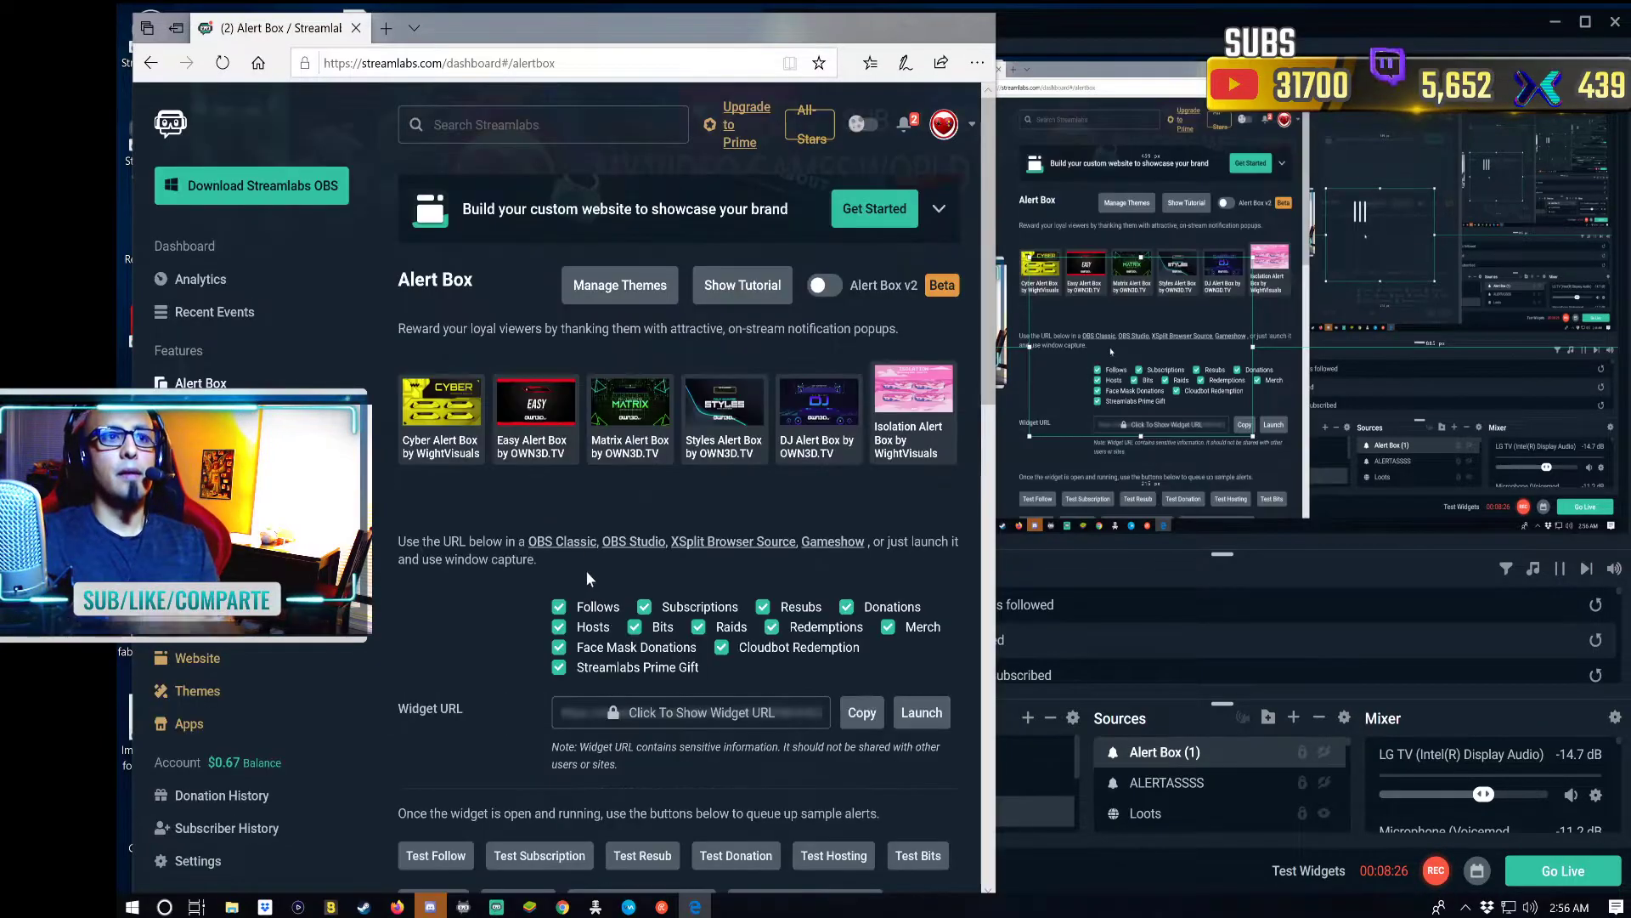
- Send Twitch test alerts for follow, subscription, resub, donation, hosting, bits and raid
{"action": "scroll", "coordinate": [543, 599], "scroll_direction": "down", "scroll_amount": 3}
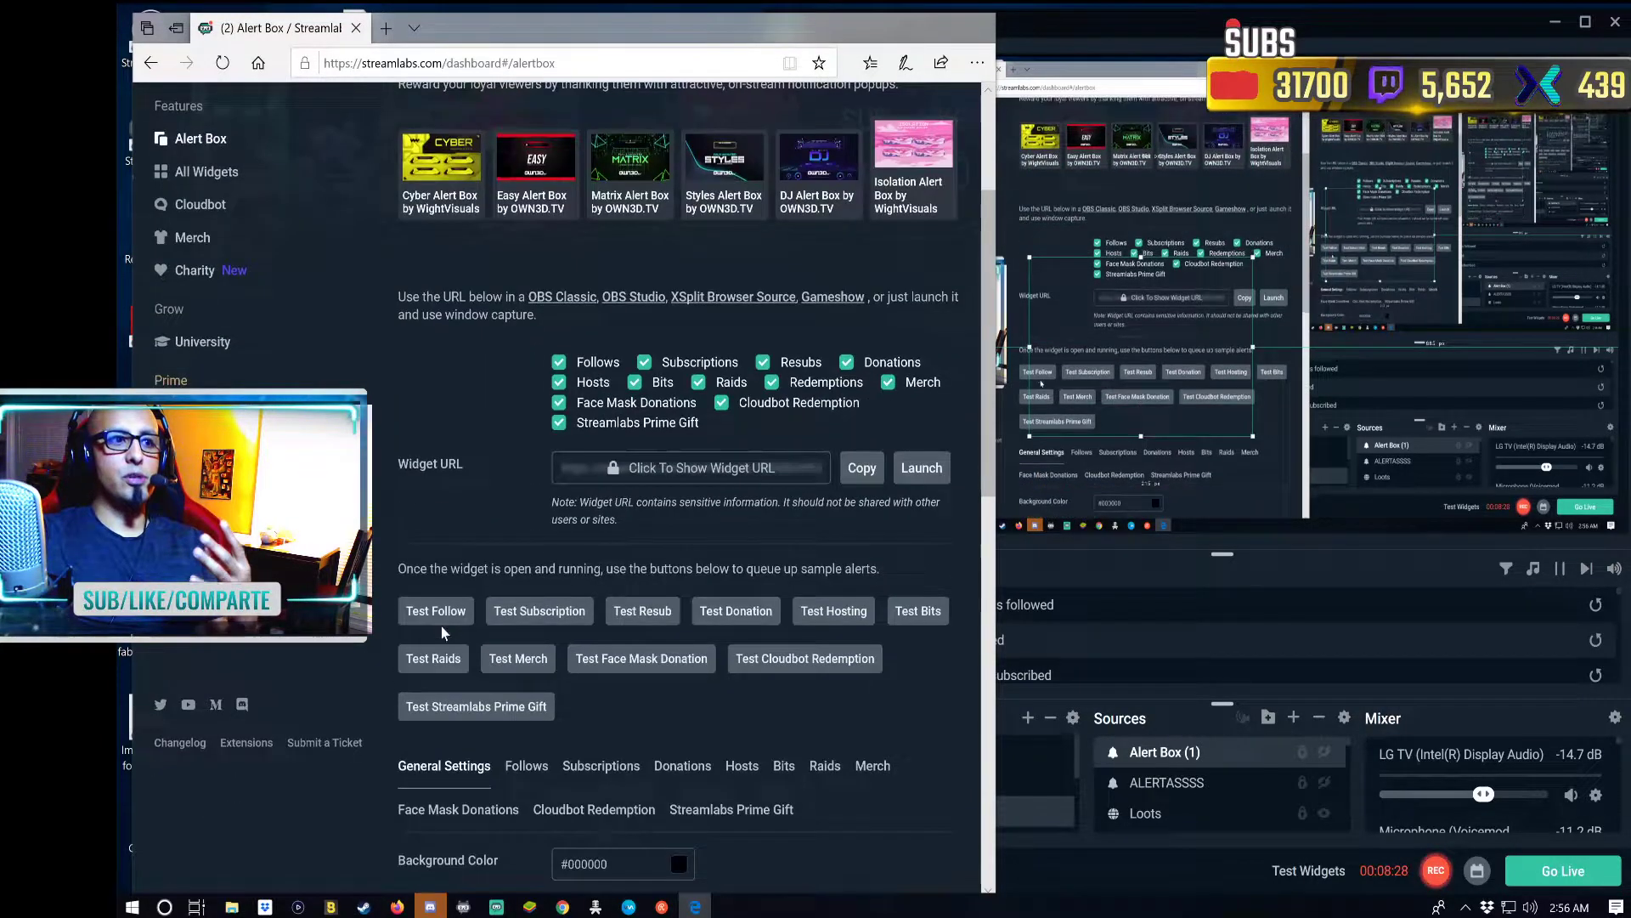
{"action": "left_click", "coordinate": [443, 618]}
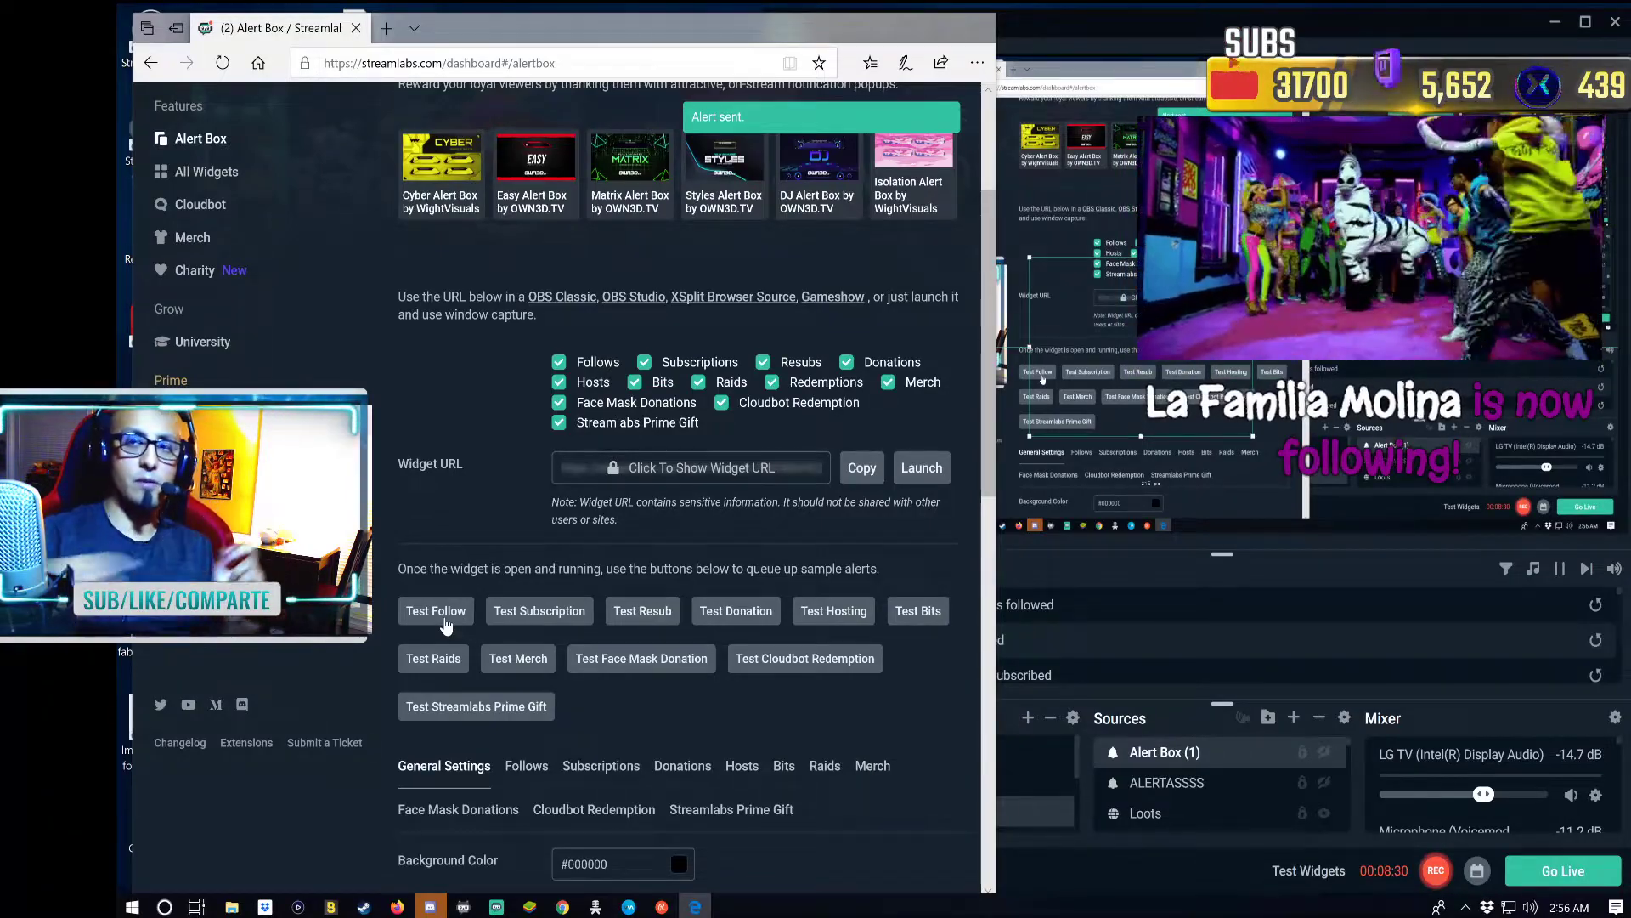
{"action": "left_click", "coordinate": [571, 613]}
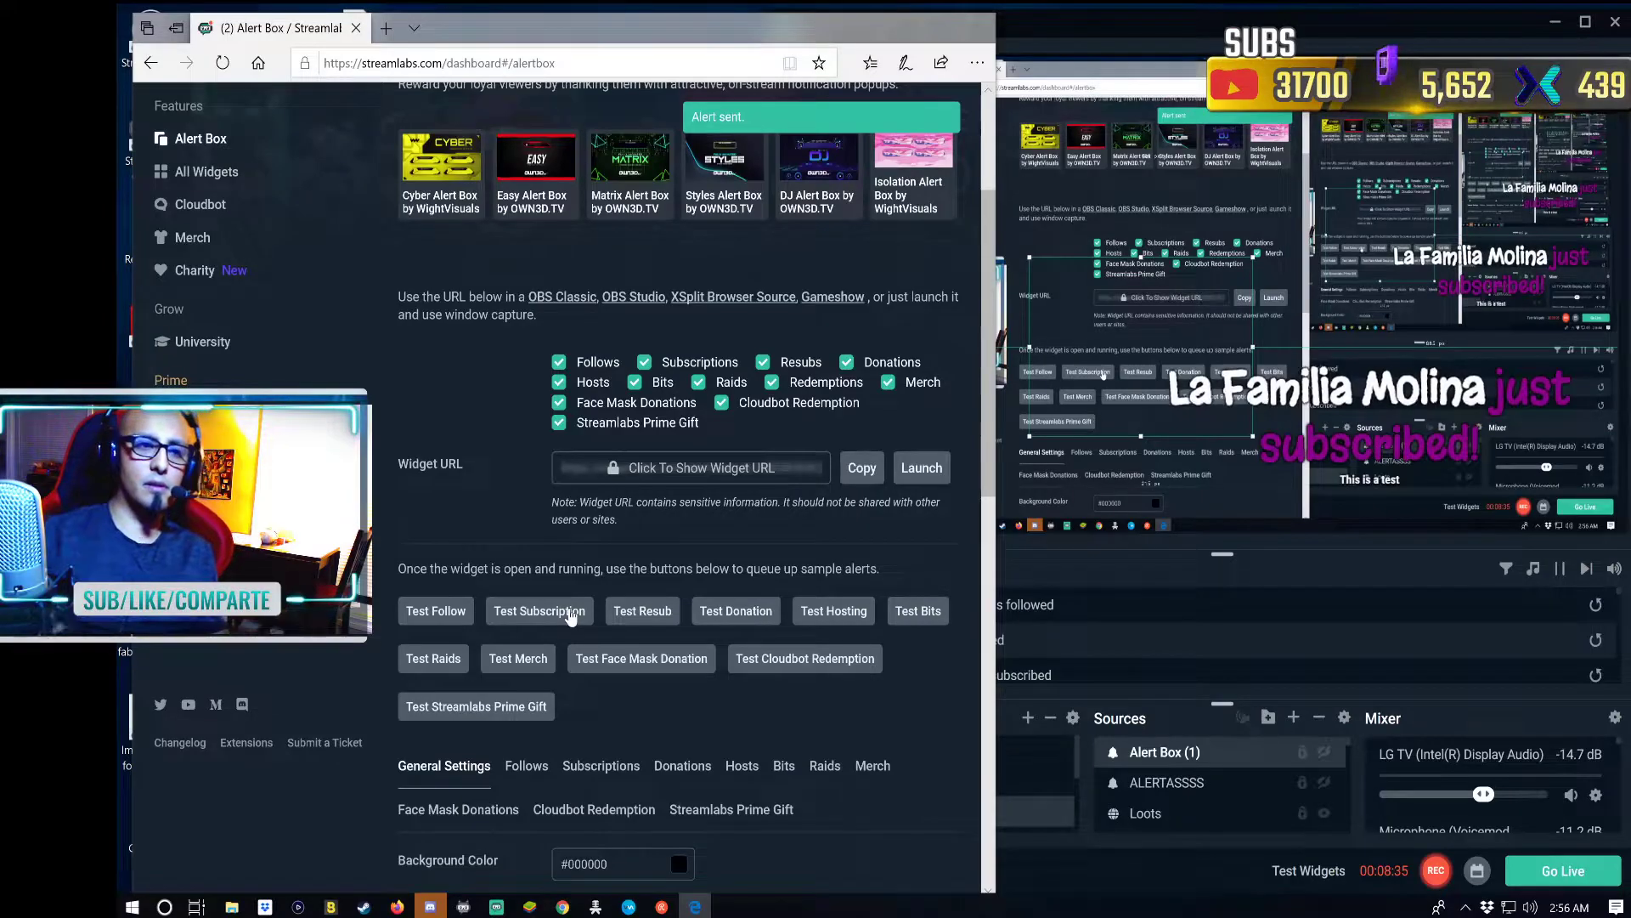
{"action": "left_click", "coordinate": [663, 616]}
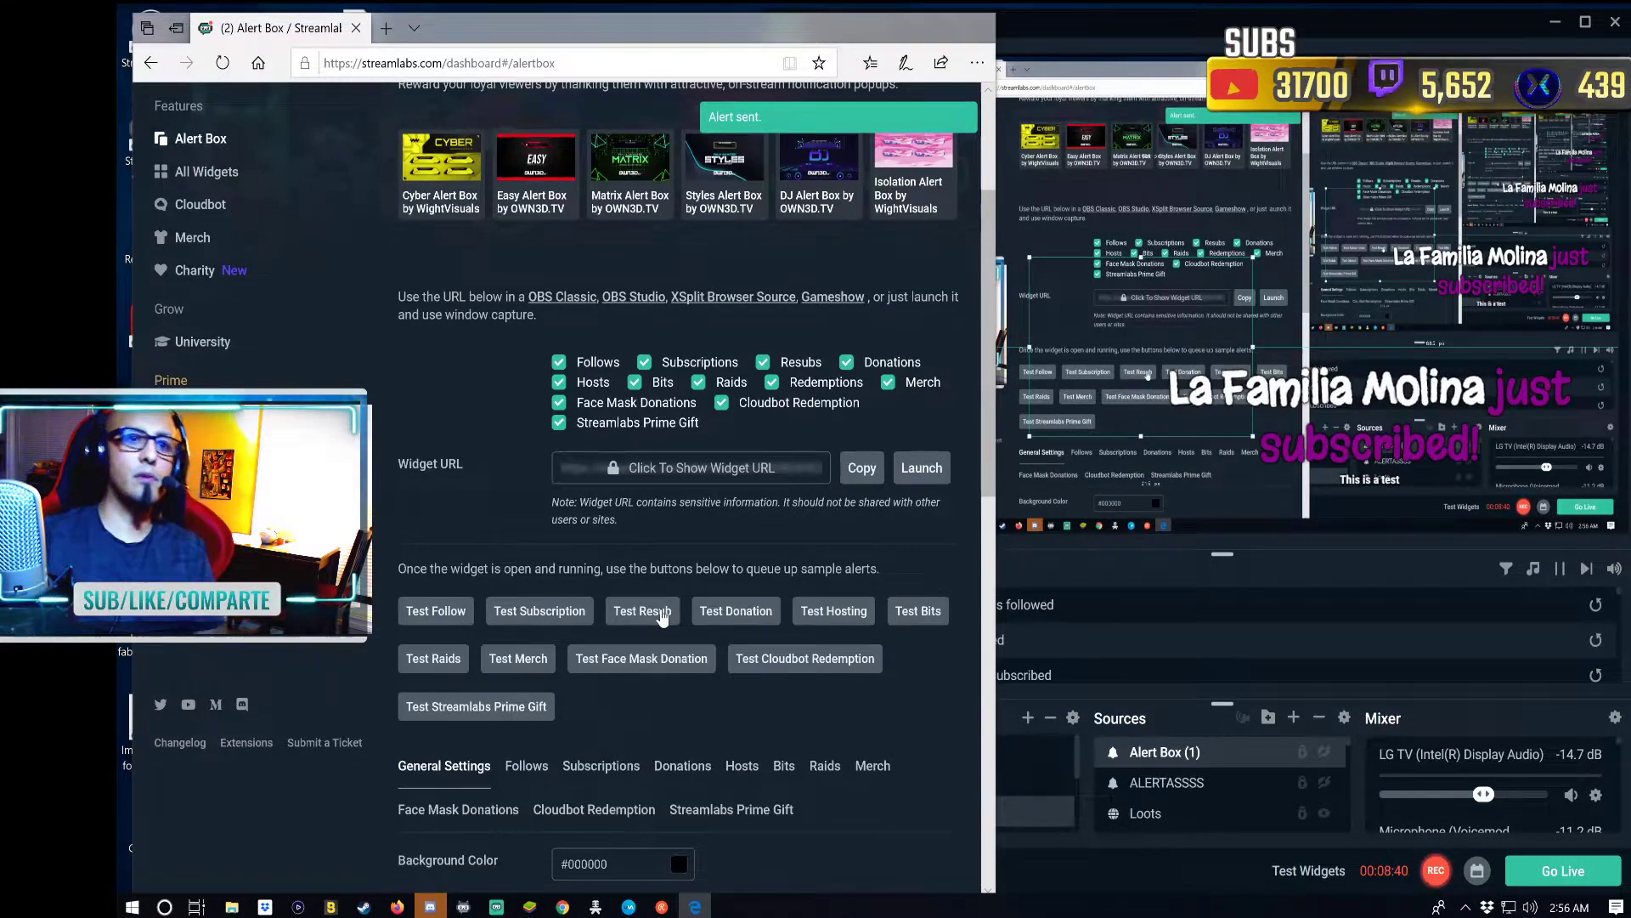
{"action": "left_click", "coordinate": [728, 623]}
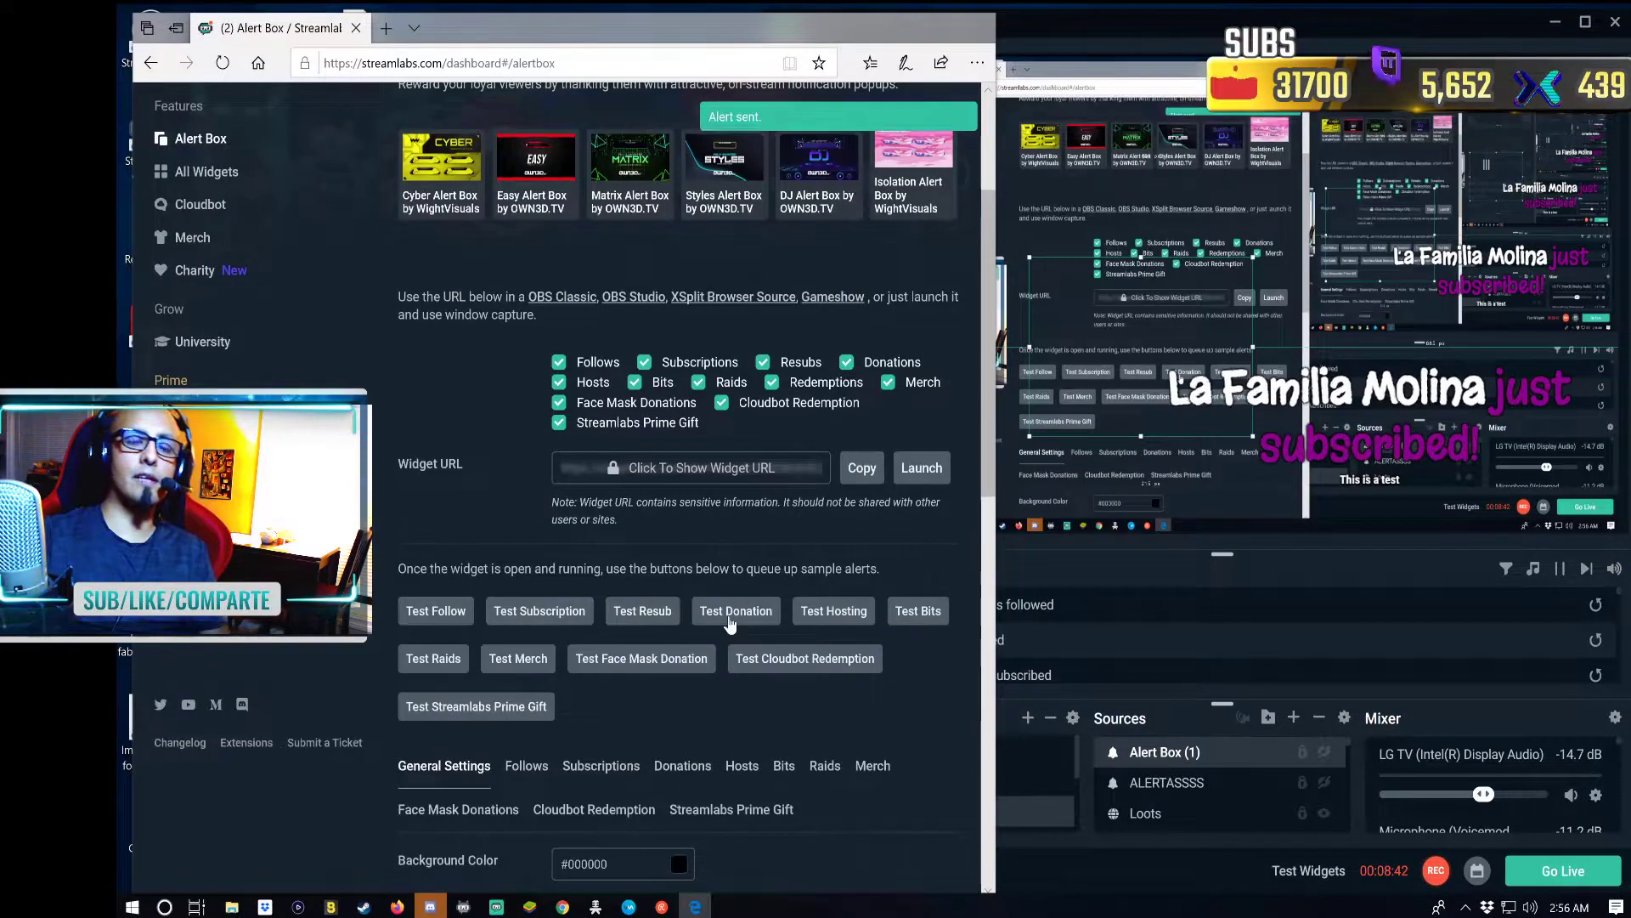
{"action": "left_click", "coordinate": [838, 613]}
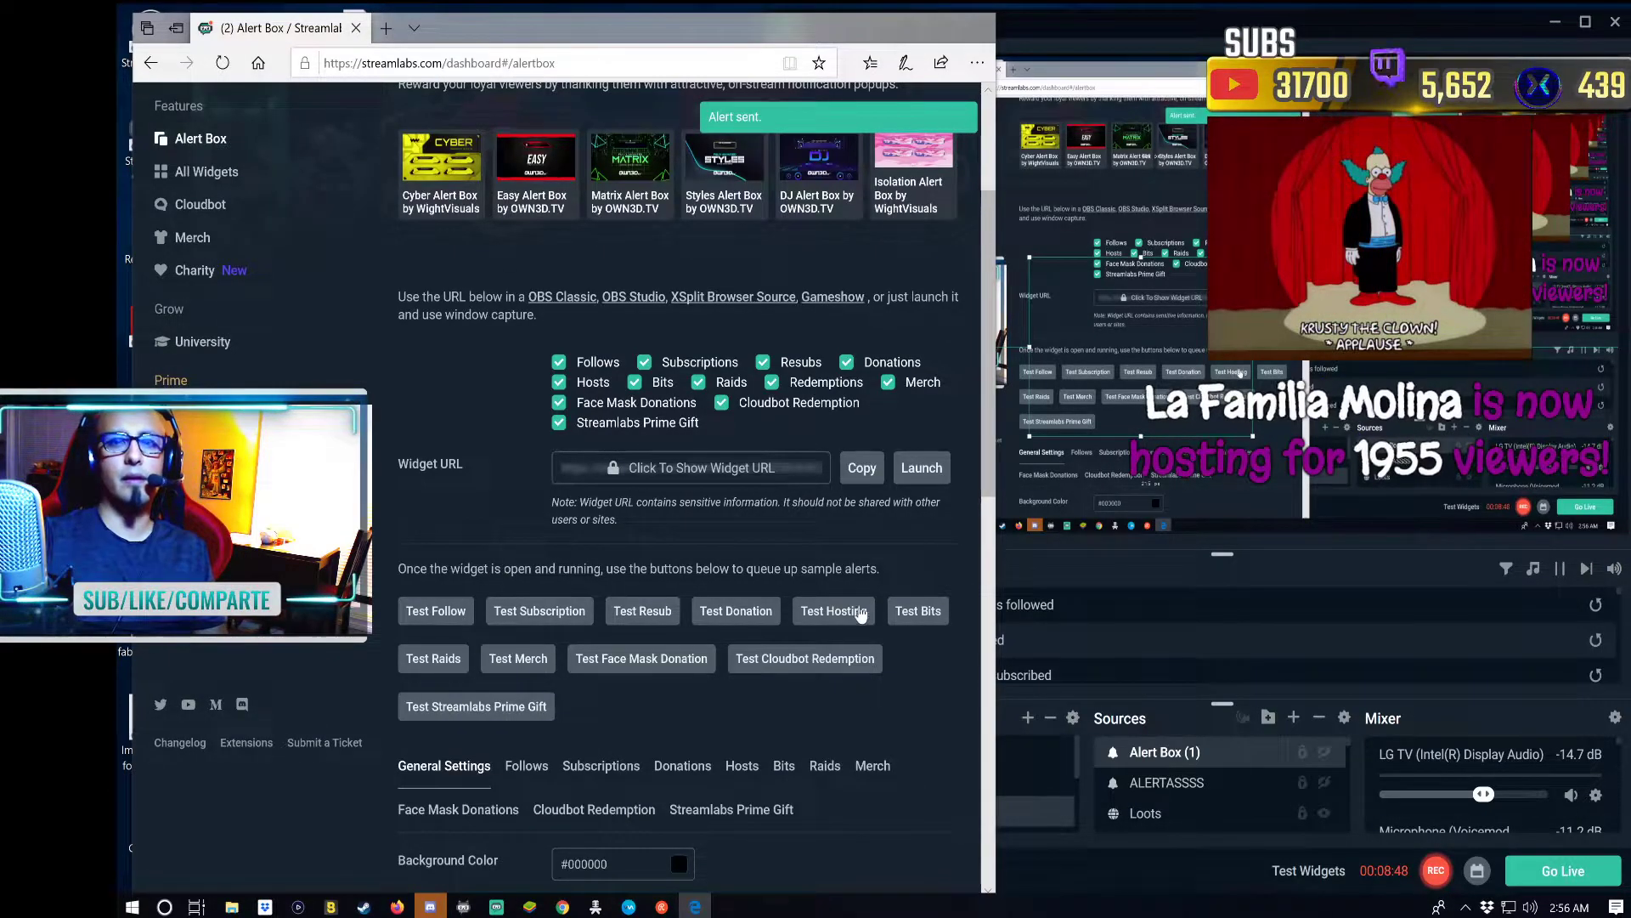
{"action": "left_click", "coordinate": [911, 612]}
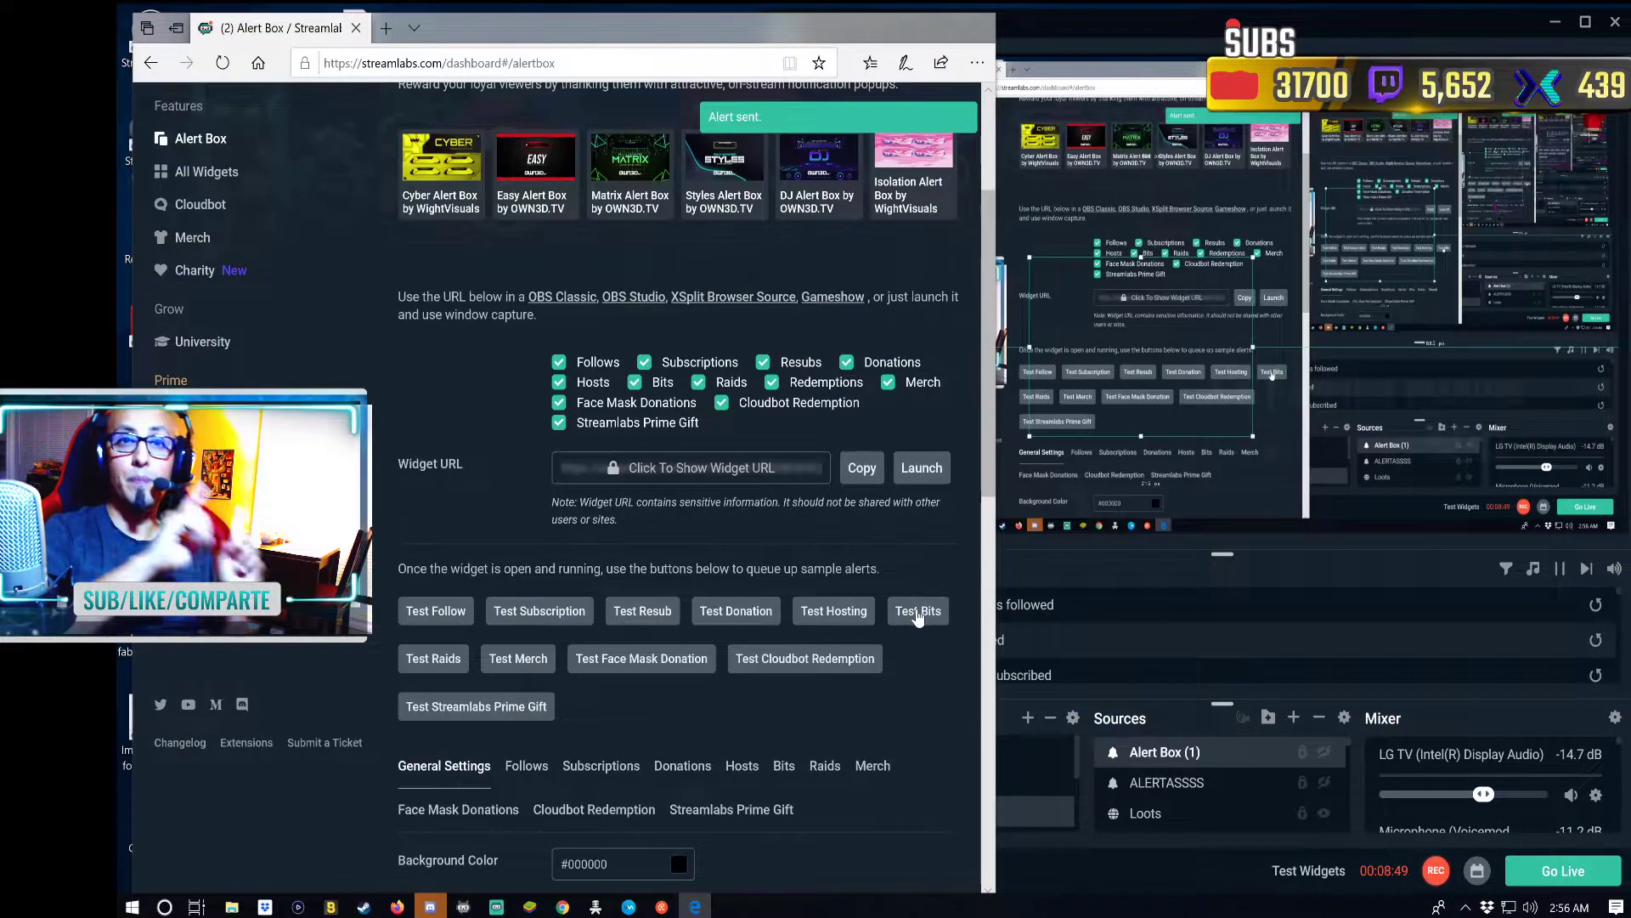
{"action": "left_click", "coordinate": [431, 667]}
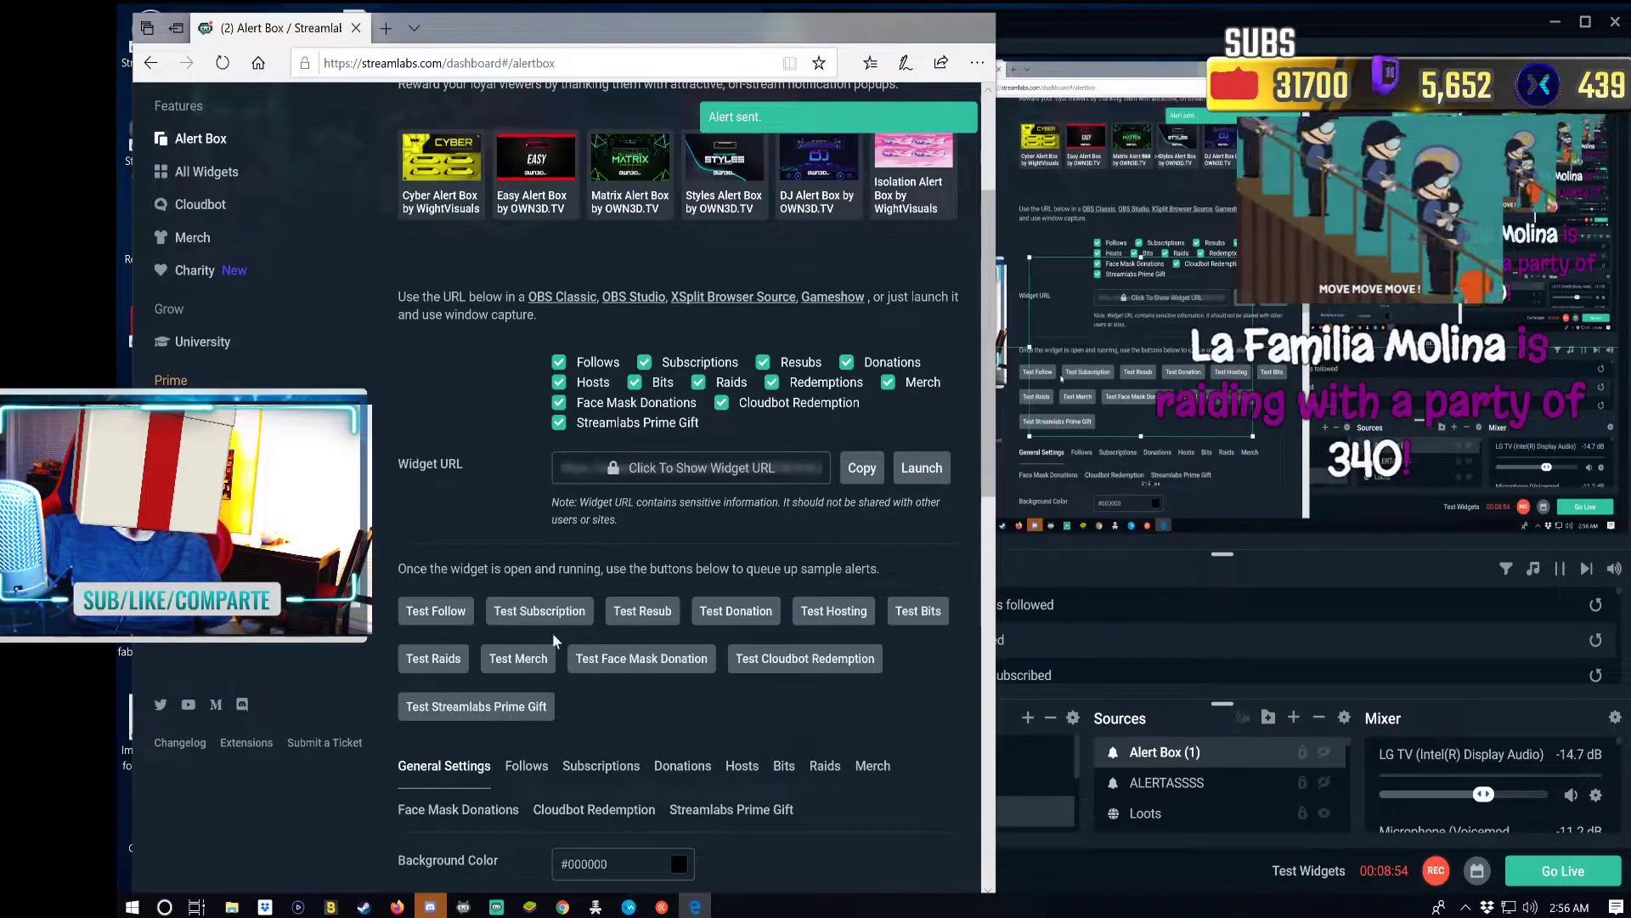
- Scroll through the Twitch Follows alert settings
{"action": "scroll", "coordinate": [690, 655], "scroll_direction": "down", "scroll_amount": 4}
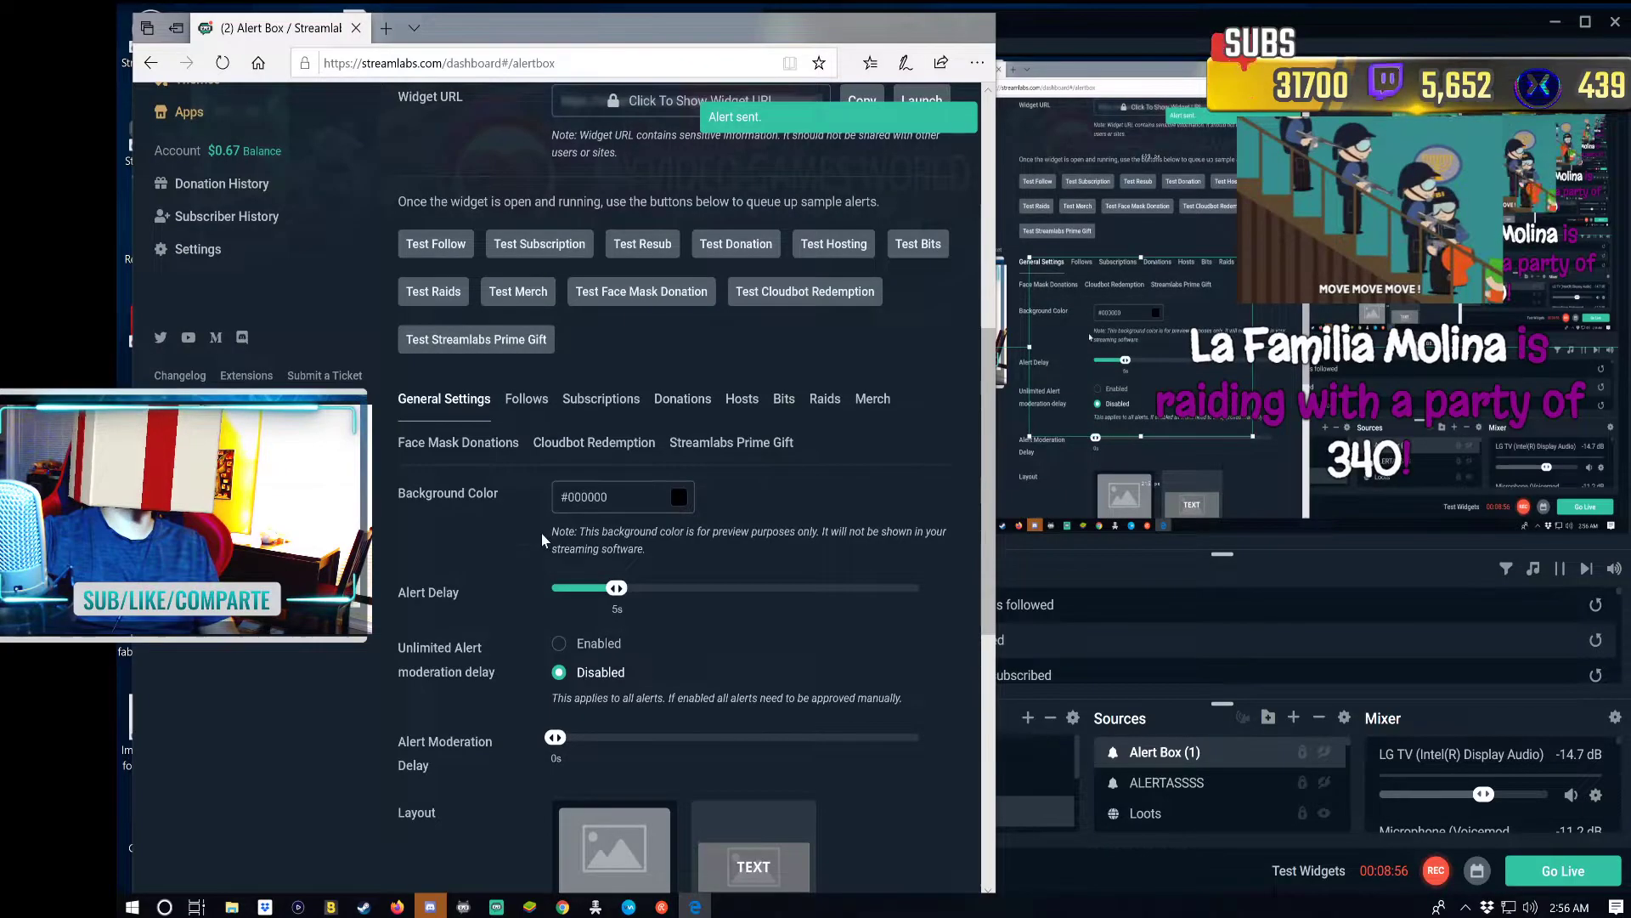
{"action": "scroll", "coordinate": [542, 533], "scroll_direction": "up", "scroll_amount": 1}
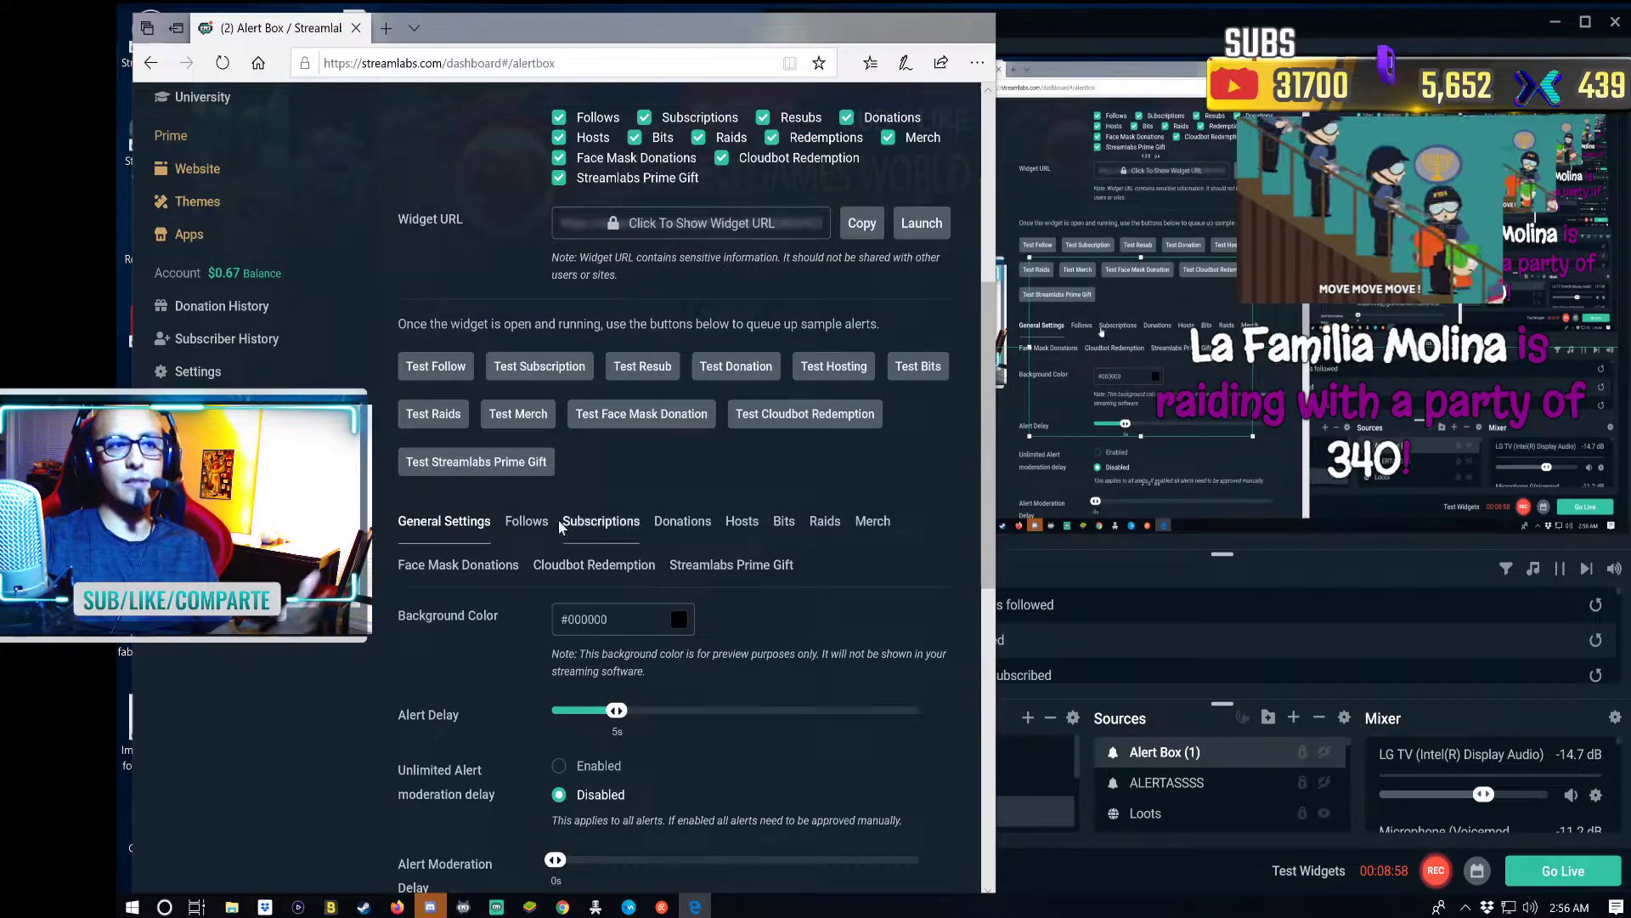
{"action": "scroll", "coordinate": [560, 527], "scroll_direction": "down", "scroll_amount": 2}
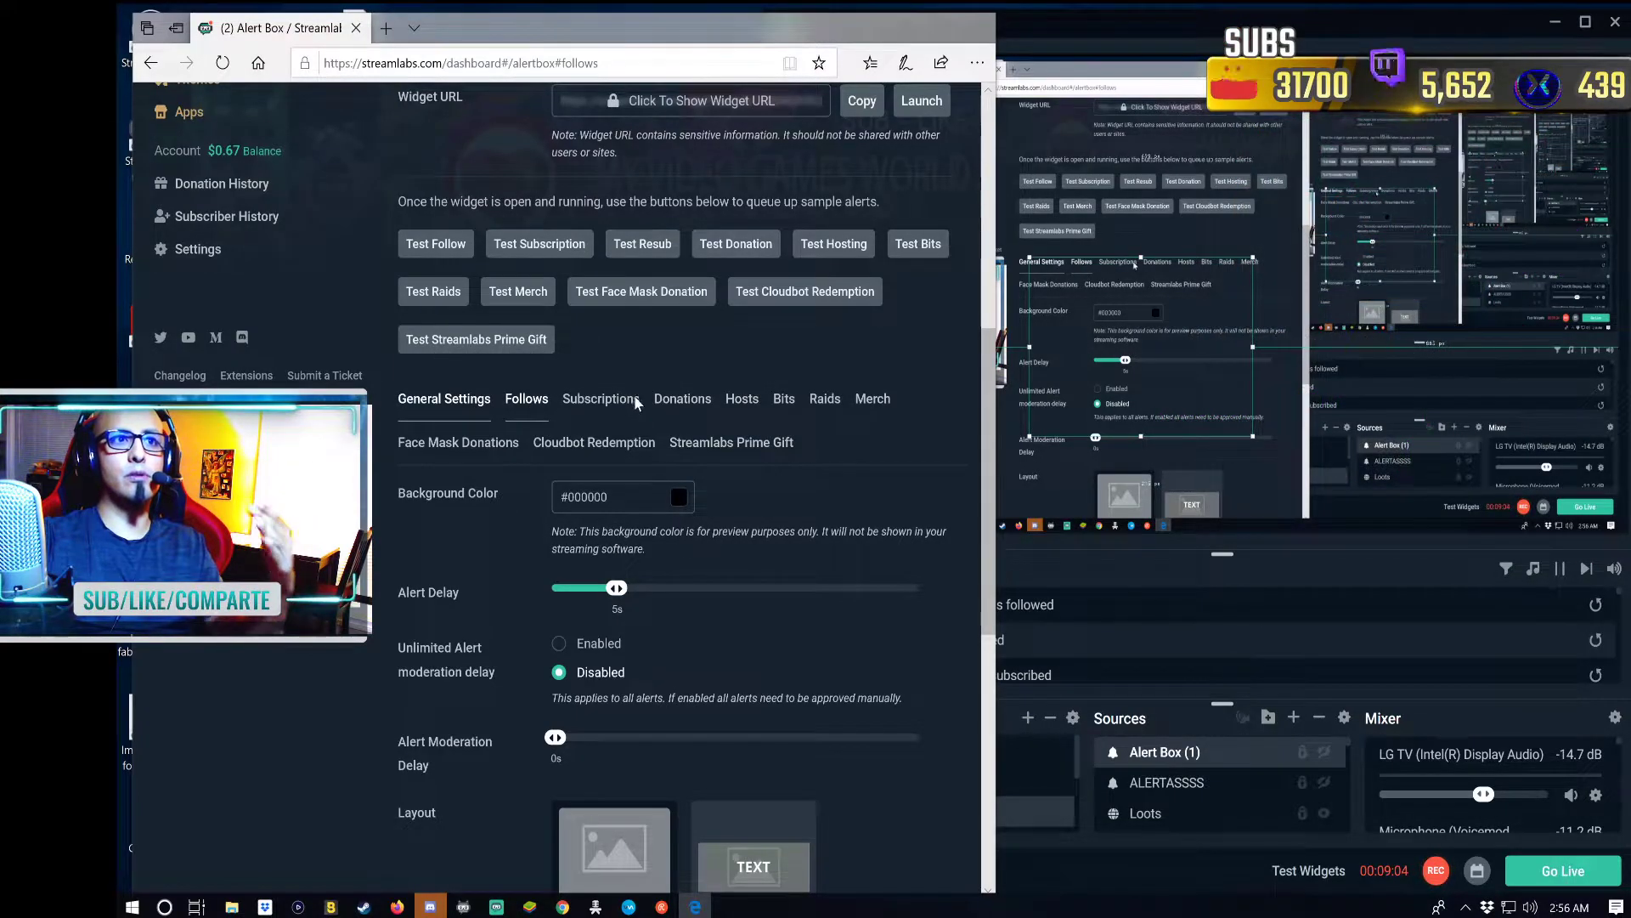
{"action": "scroll", "coordinate": [788, 402], "scroll_direction": "up", "scroll_amount": 6}
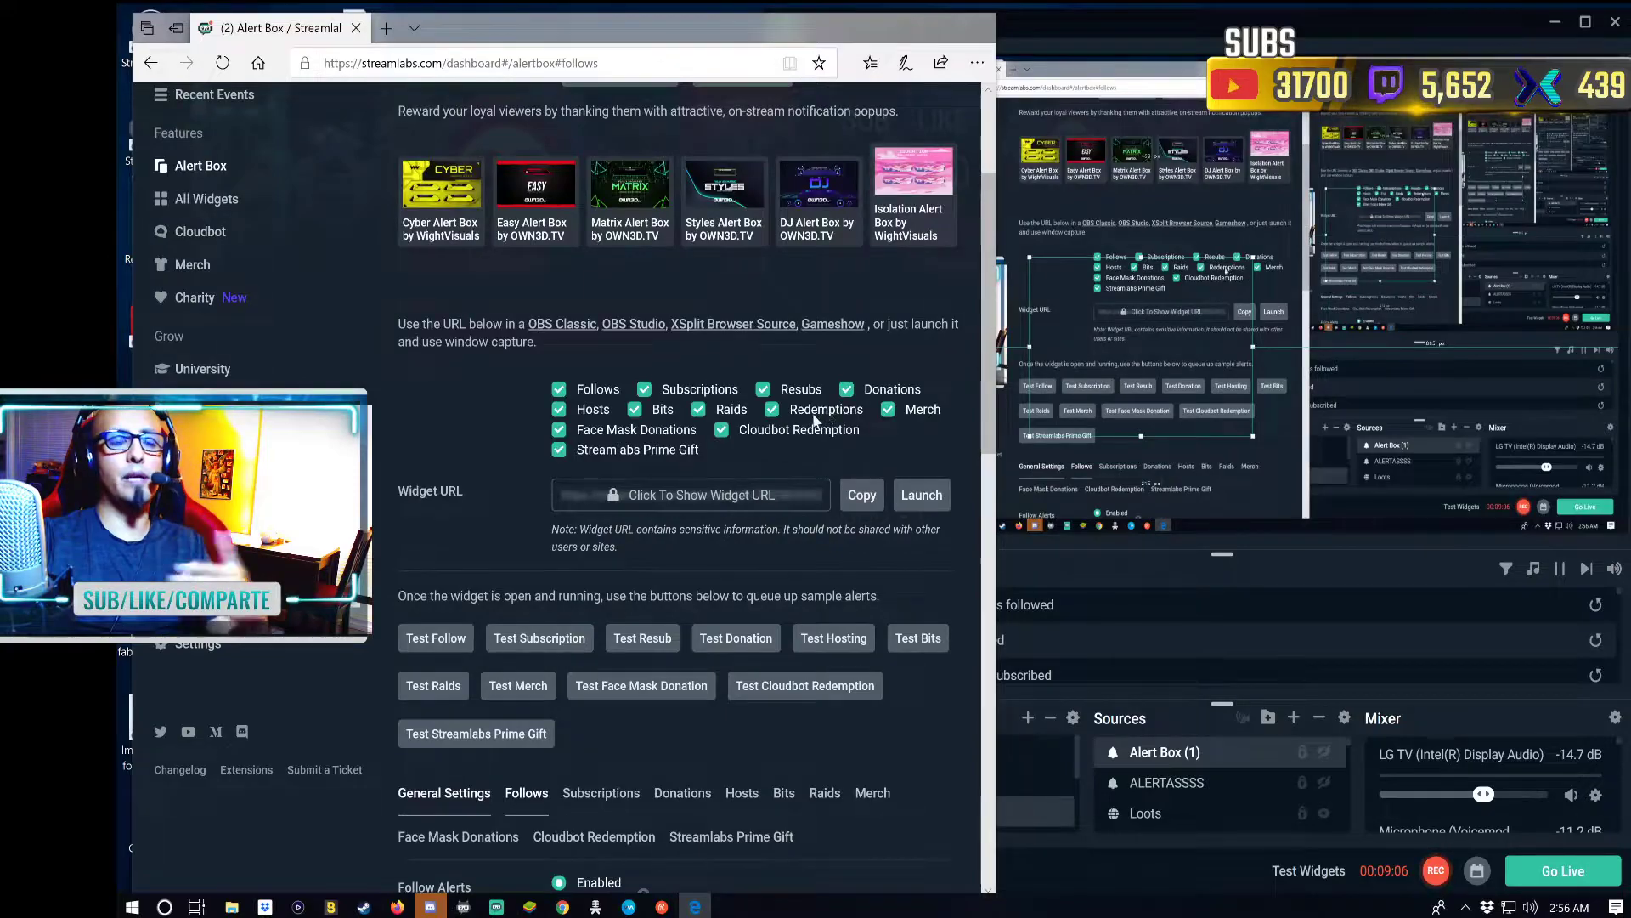
{"action": "scroll", "coordinate": [698, 566], "scroll_direction": "down", "scroll_amount": 15}
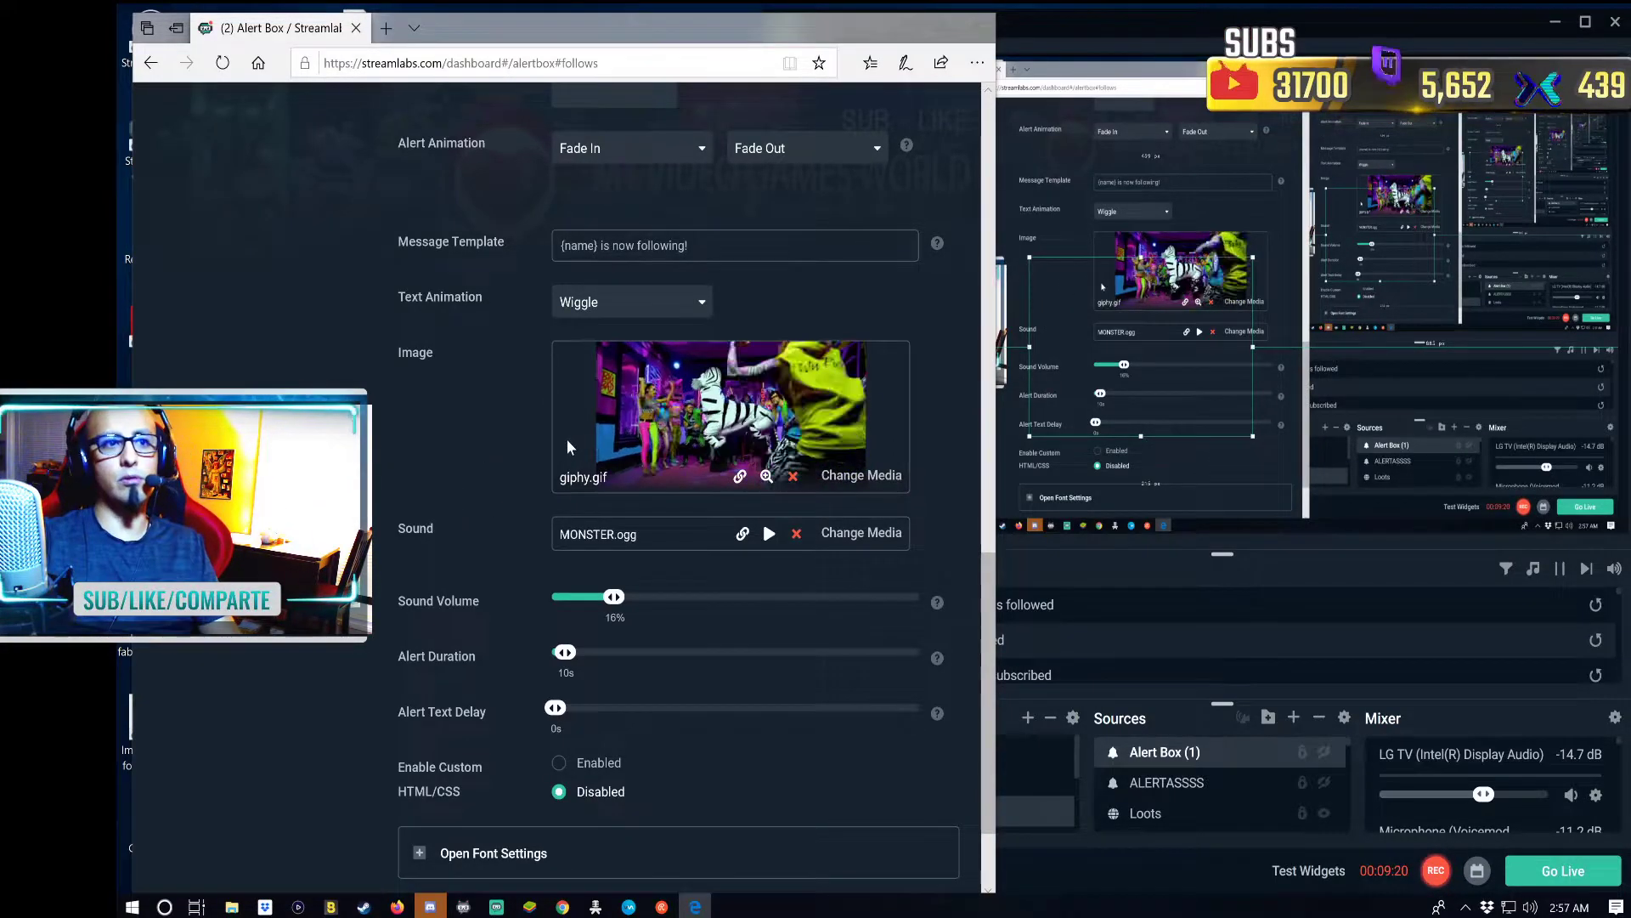
{"action": "scroll", "coordinate": [537, 501], "scroll_direction": "up", "scroll_amount": 6}
{"action": "scroll", "coordinate": [537, 501], "scroll_direction": "up", "scroll_amount": 5}
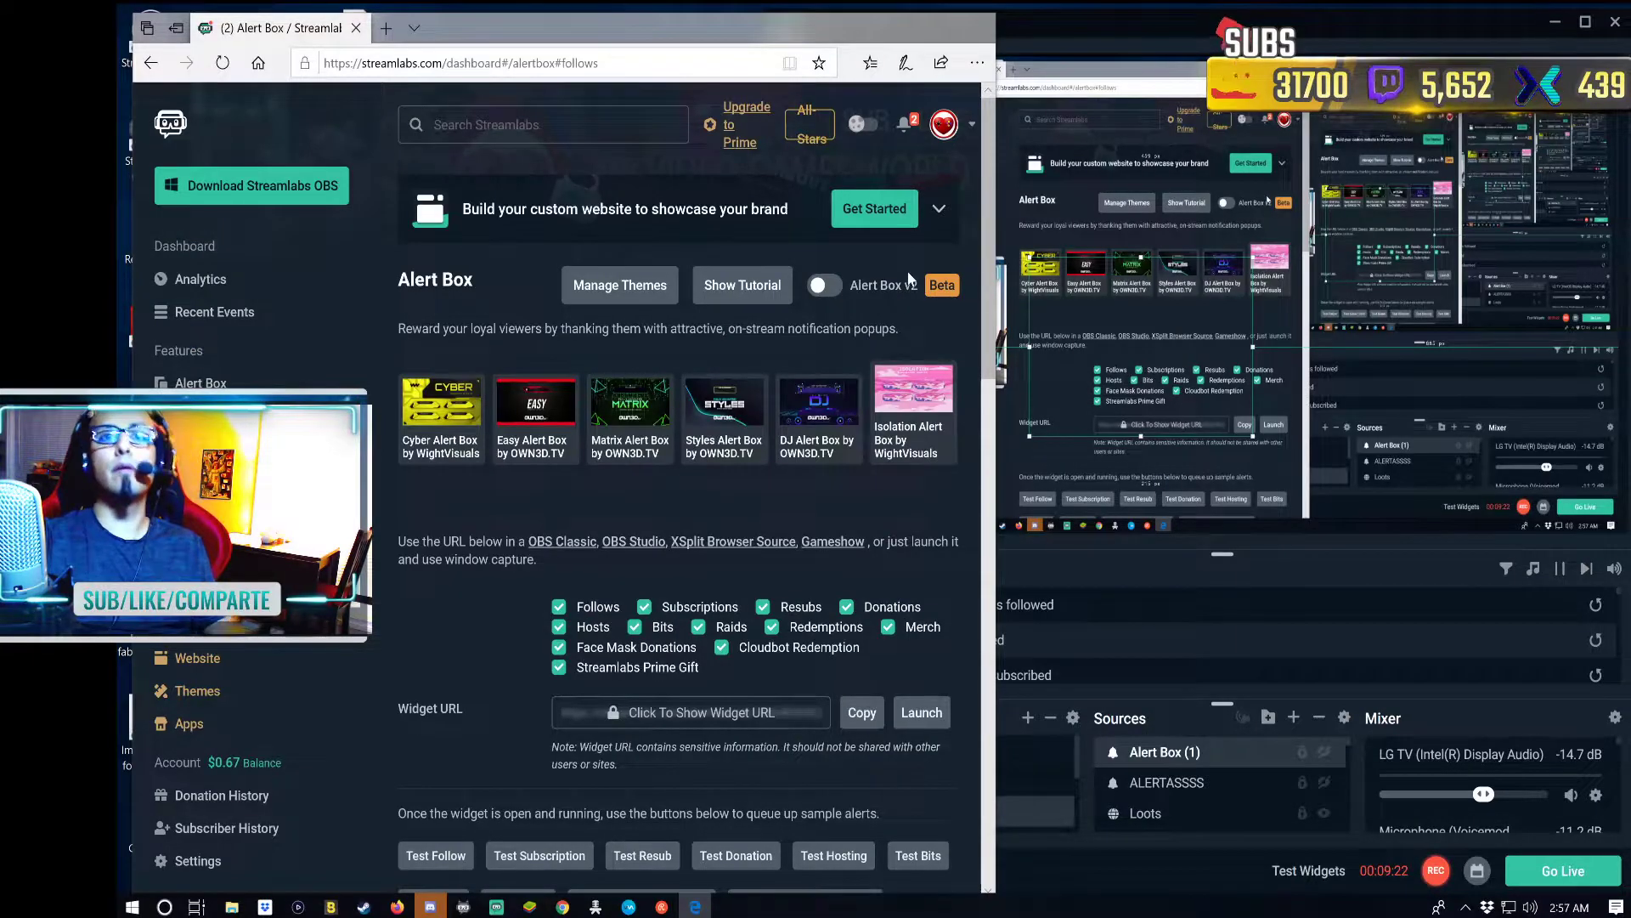
- Switch the Streamlabs dashboard account from Twitch to Mixer via the platform selector
{"action": "left_click", "coordinate": [974, 127]}
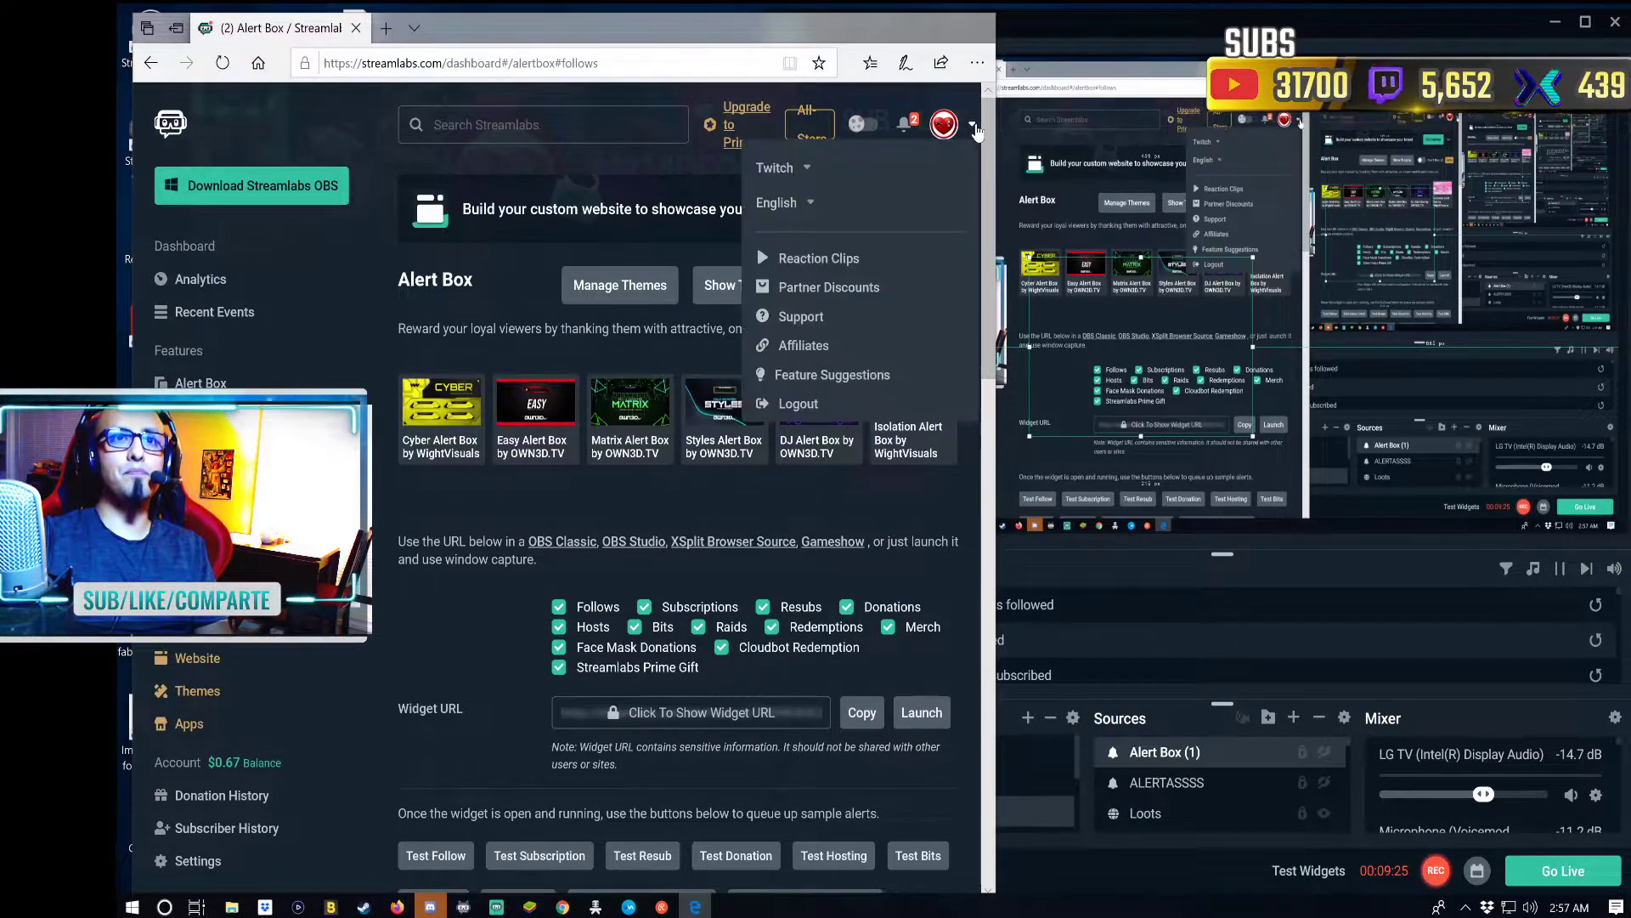
{"action": "left_click", "coordinate": [806, 169]}
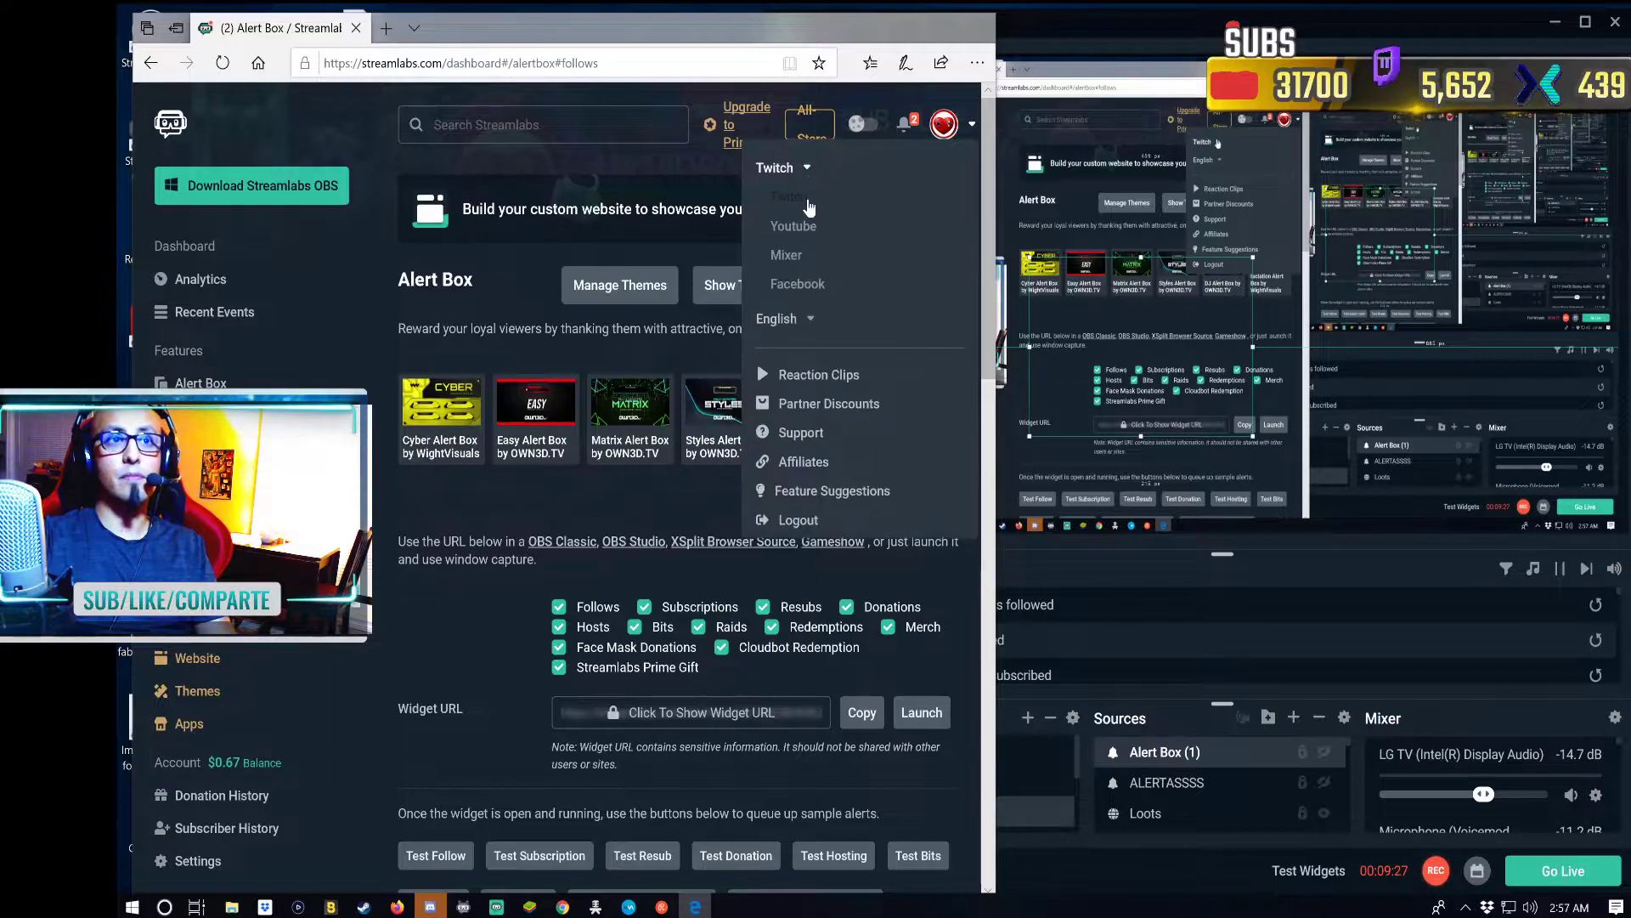
{"action": "left_click", "coordinate": [787, 255]}
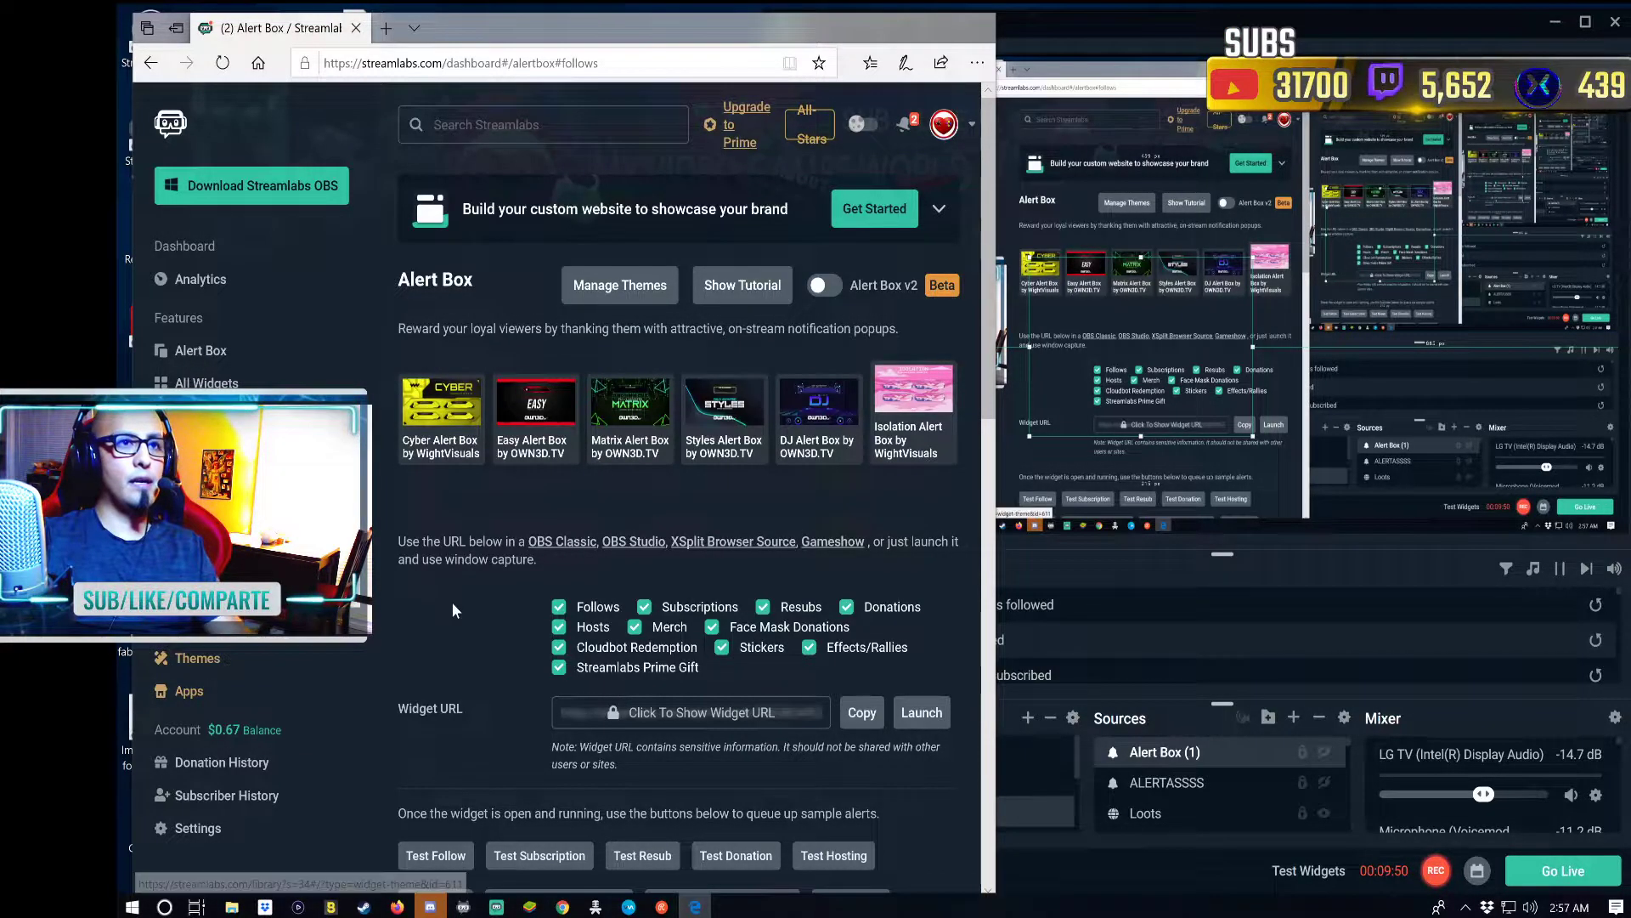
- Send Mixer test alerts to the OBS preview: one follow, two subscriptions and one hosting
{"action": "scroll", "coordinate": [452, 604], "scroll_direction": "down", "scroll_amount": 2}
{"action": "scroll", "coordinate": [461, 627], "scroll_direction": "down", "scroll_amount": 2}
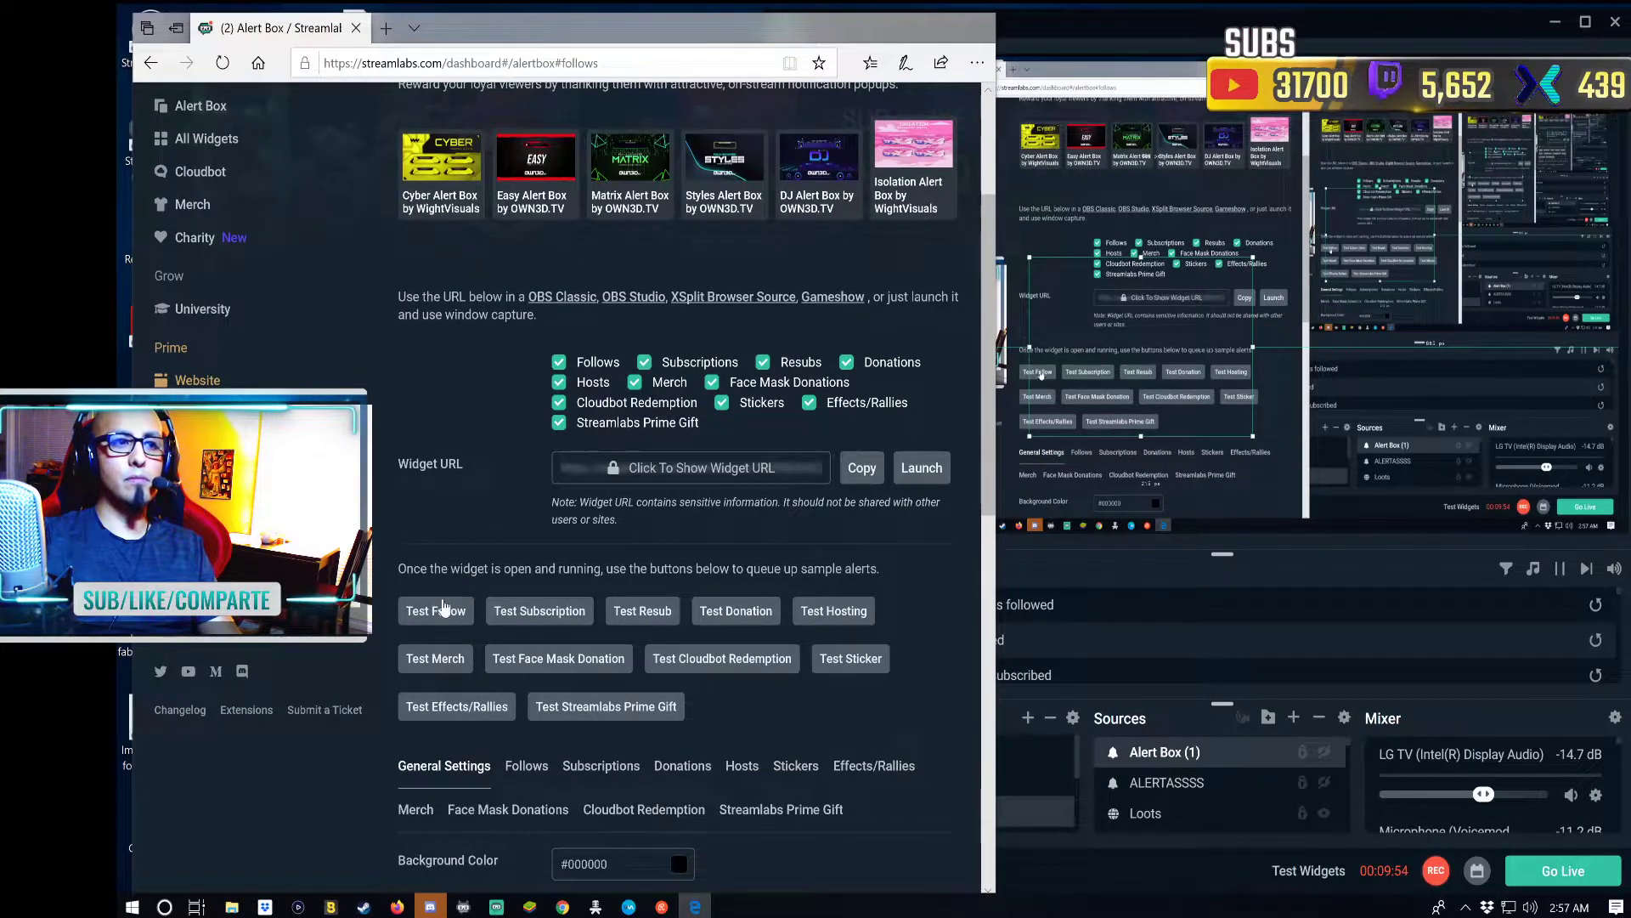
{"action": "left_click", "coordinate": [438, 610]}
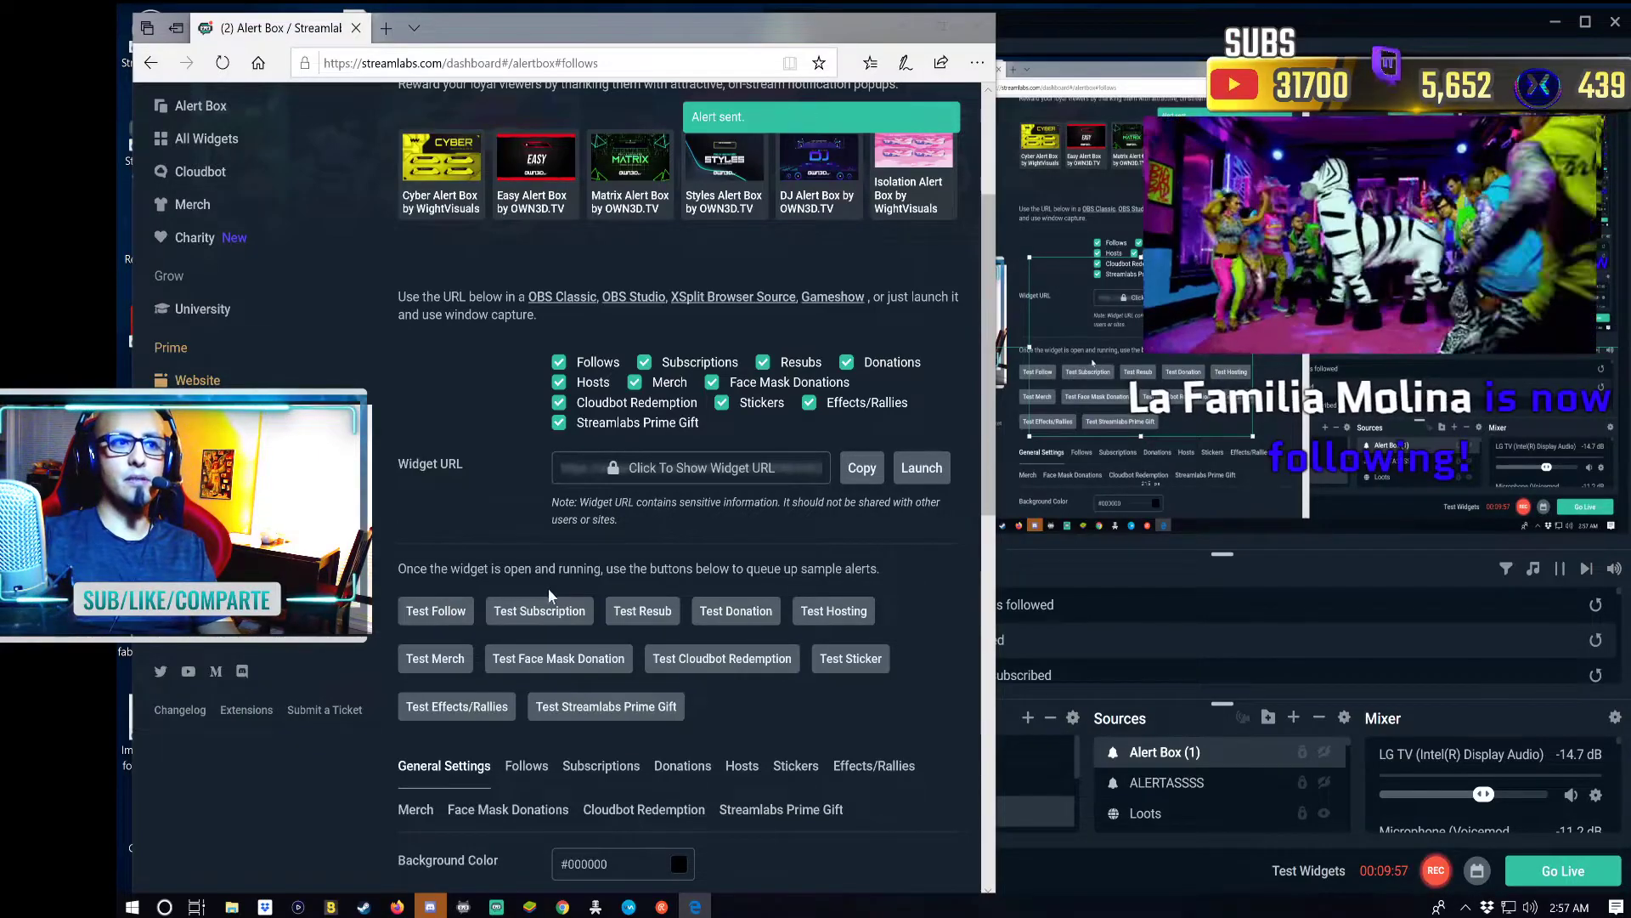
{"action": "left_click", "coordinate": [548, 611]}
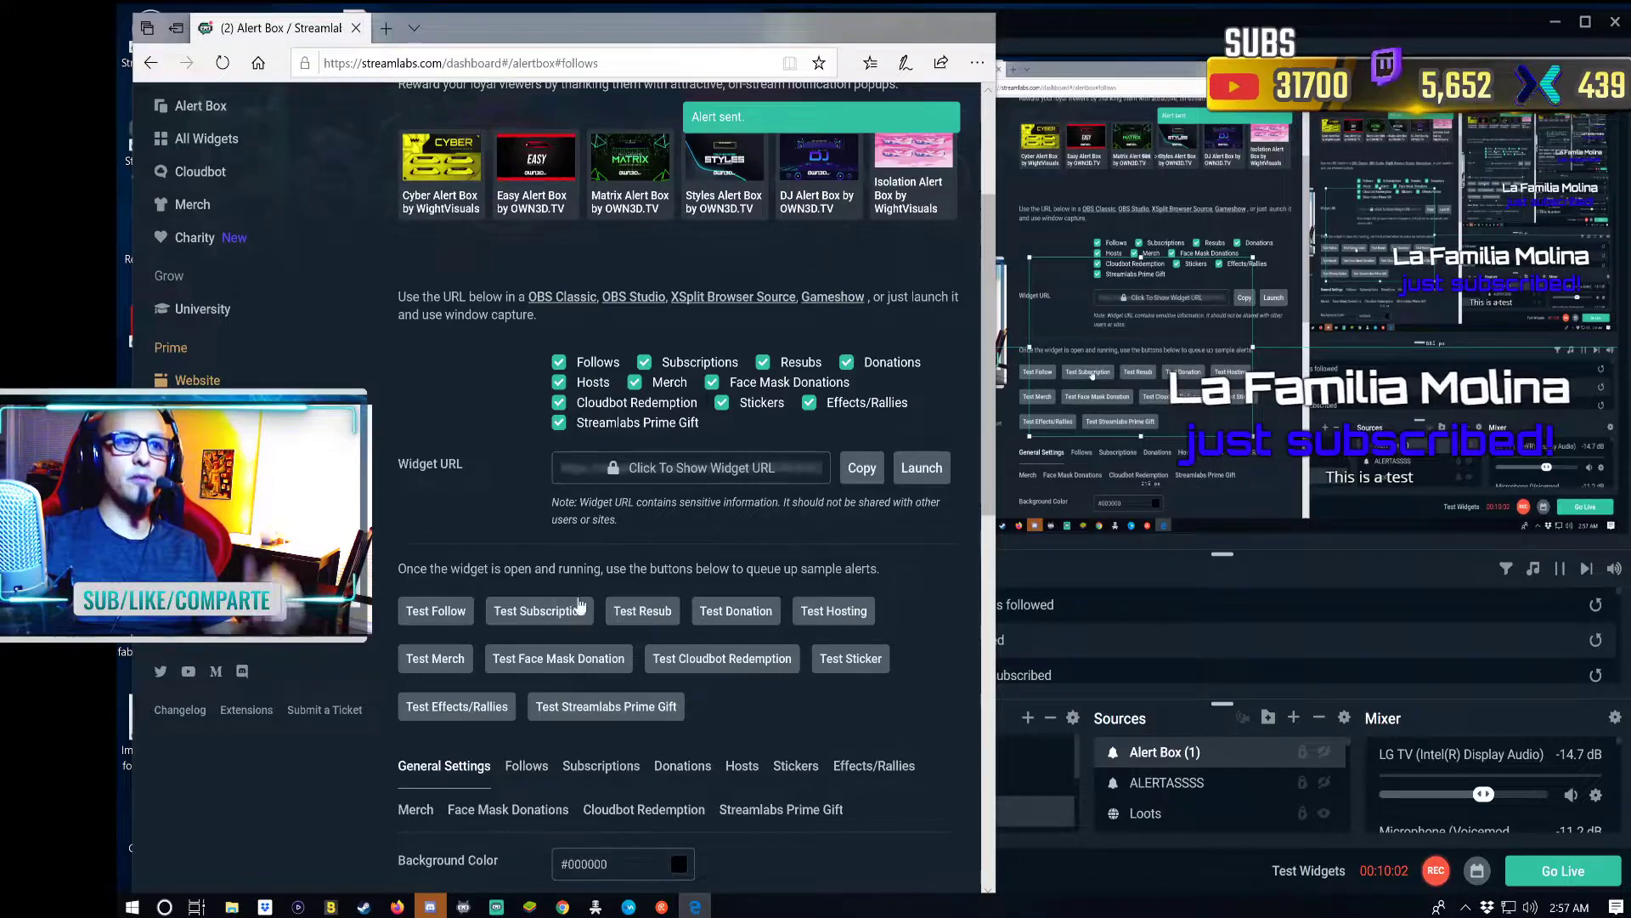
{"action": "left_click", "coordinate": [639, 612]}
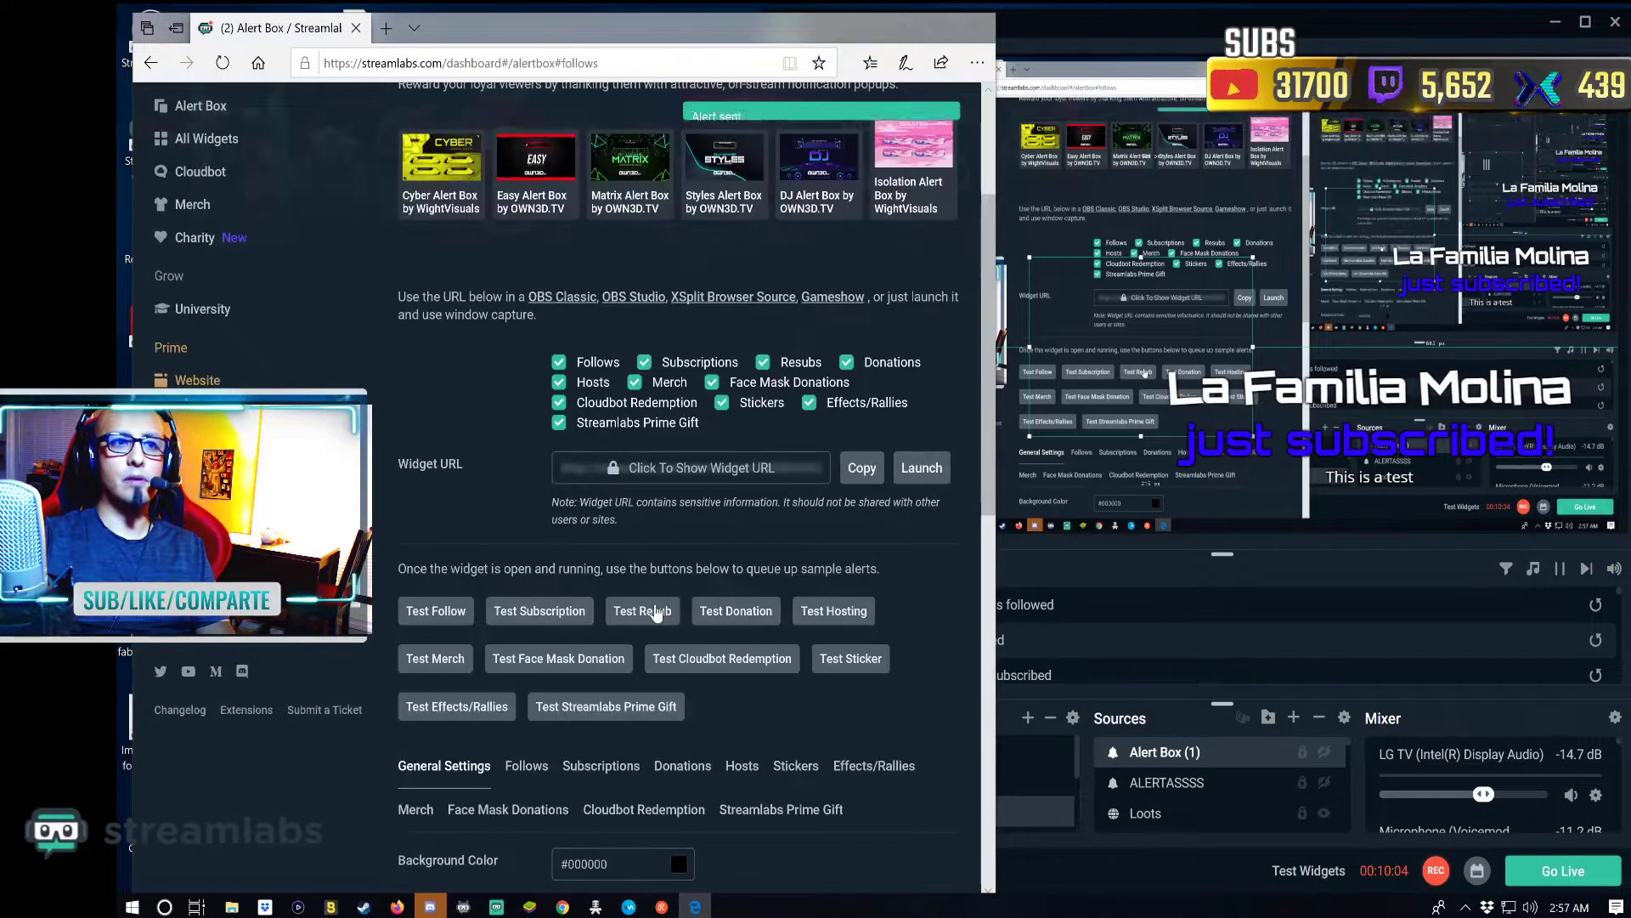
{"action": "left_click", "coordinate": [842, 612]}
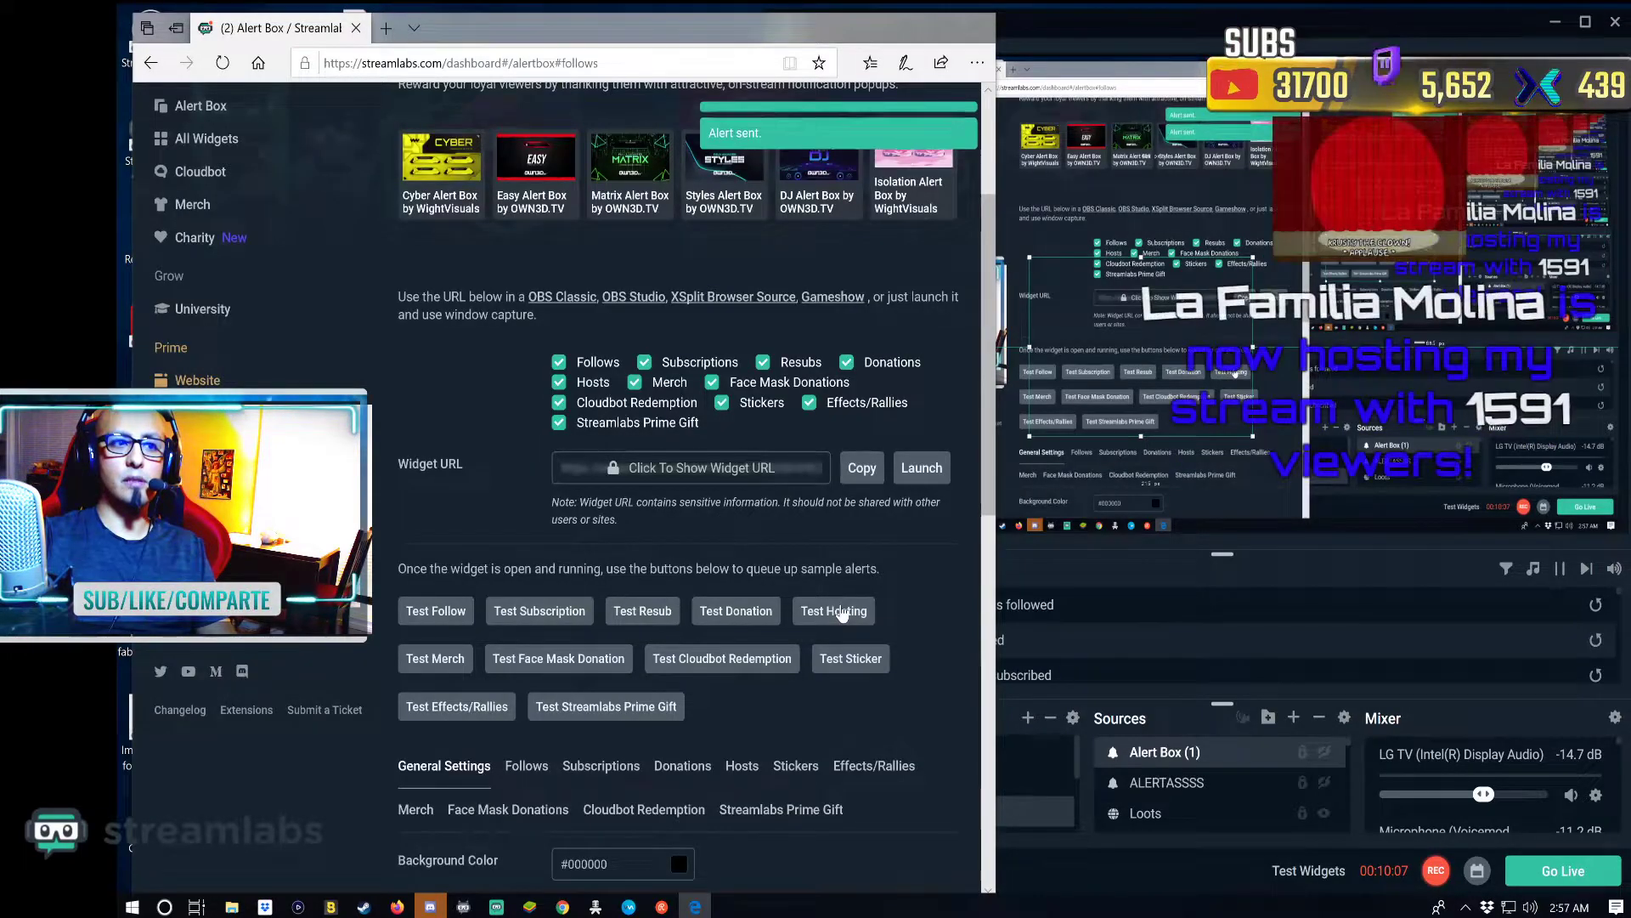
{"action": "scroll", "coordinate": [680, 484], "scroll_direction": "down", "scroll_amount": 5}
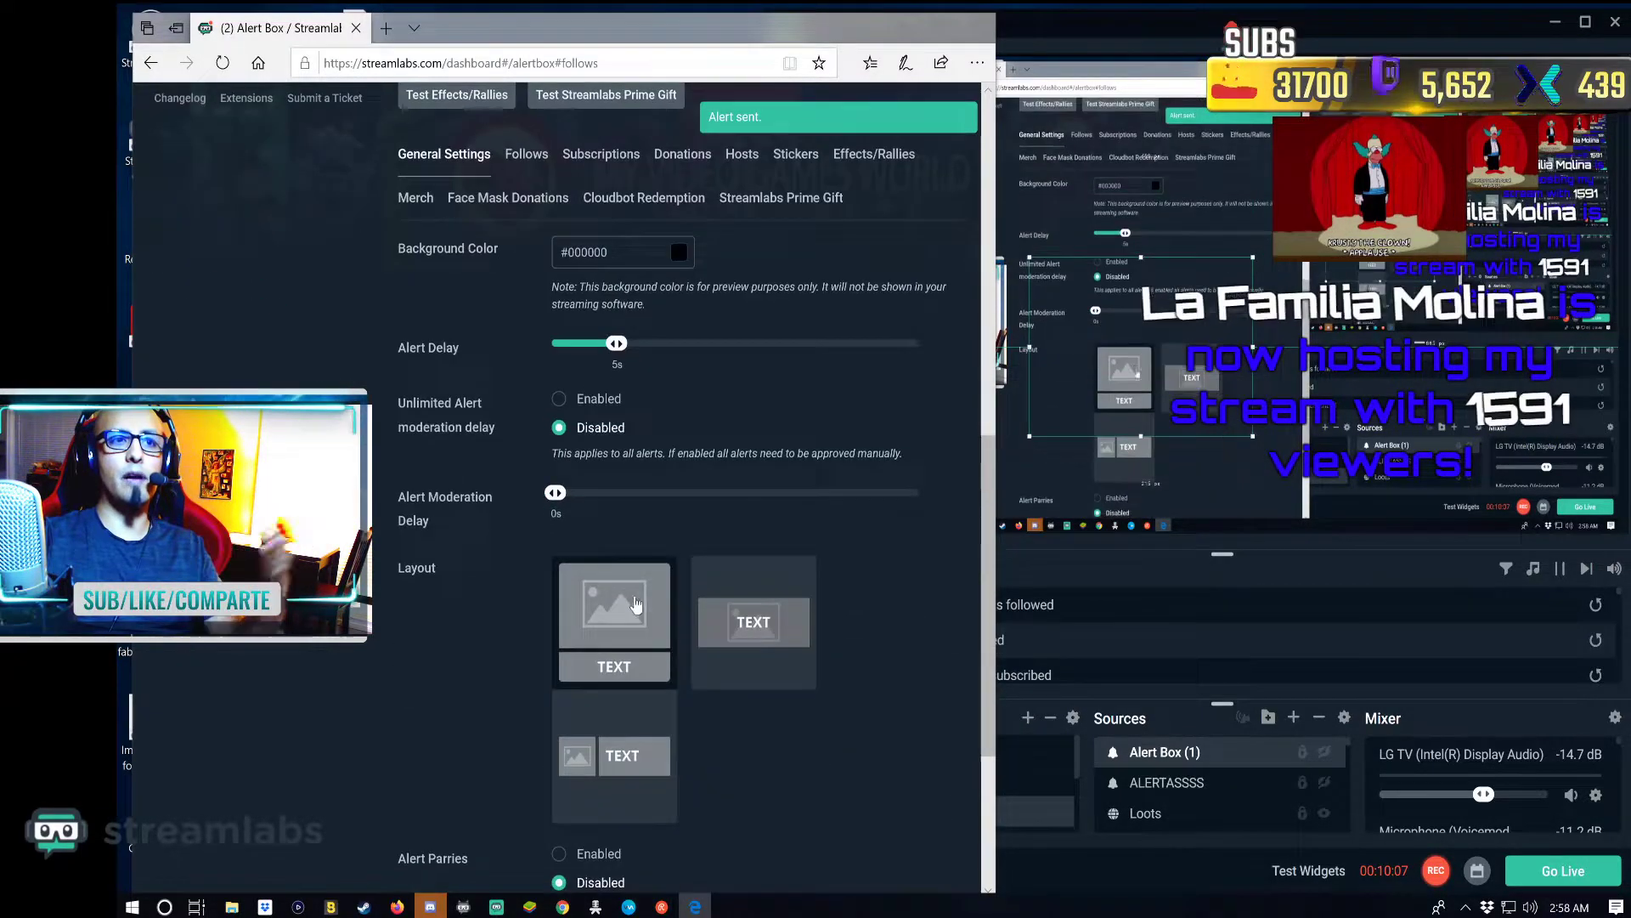
{"action": "scroll", "coordinate": [680, 425], "scroll_direction": "up", "scroll_amount": 1}
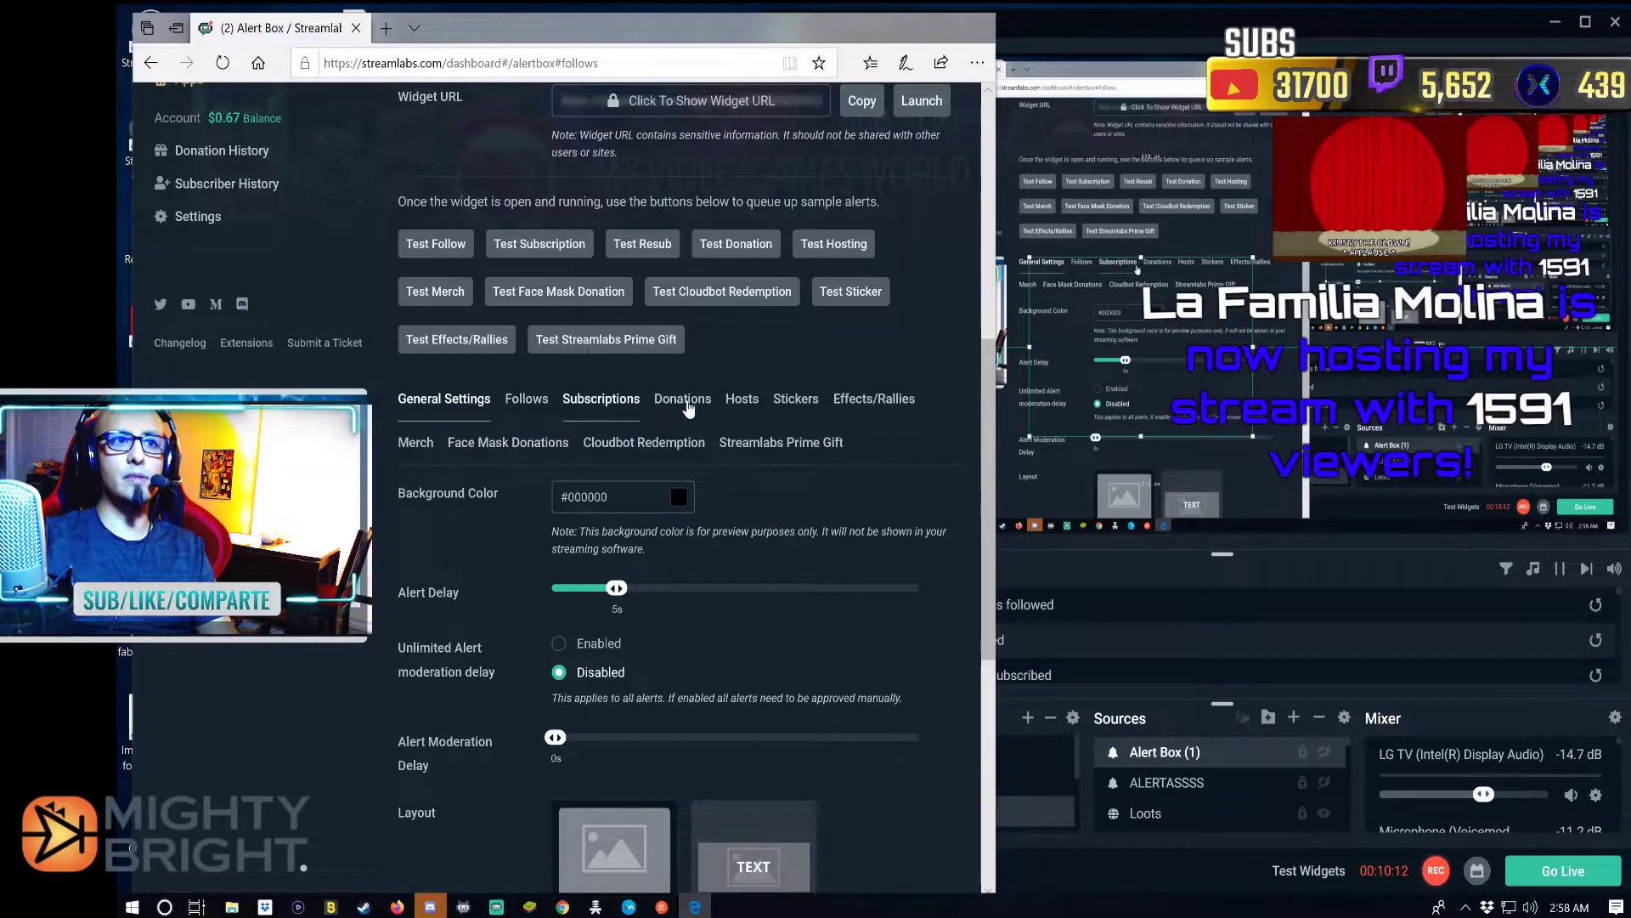
{"action": "scroll", "coordinate": [566, 680], "scroll_direction": "down", "scroll_amount": 7}
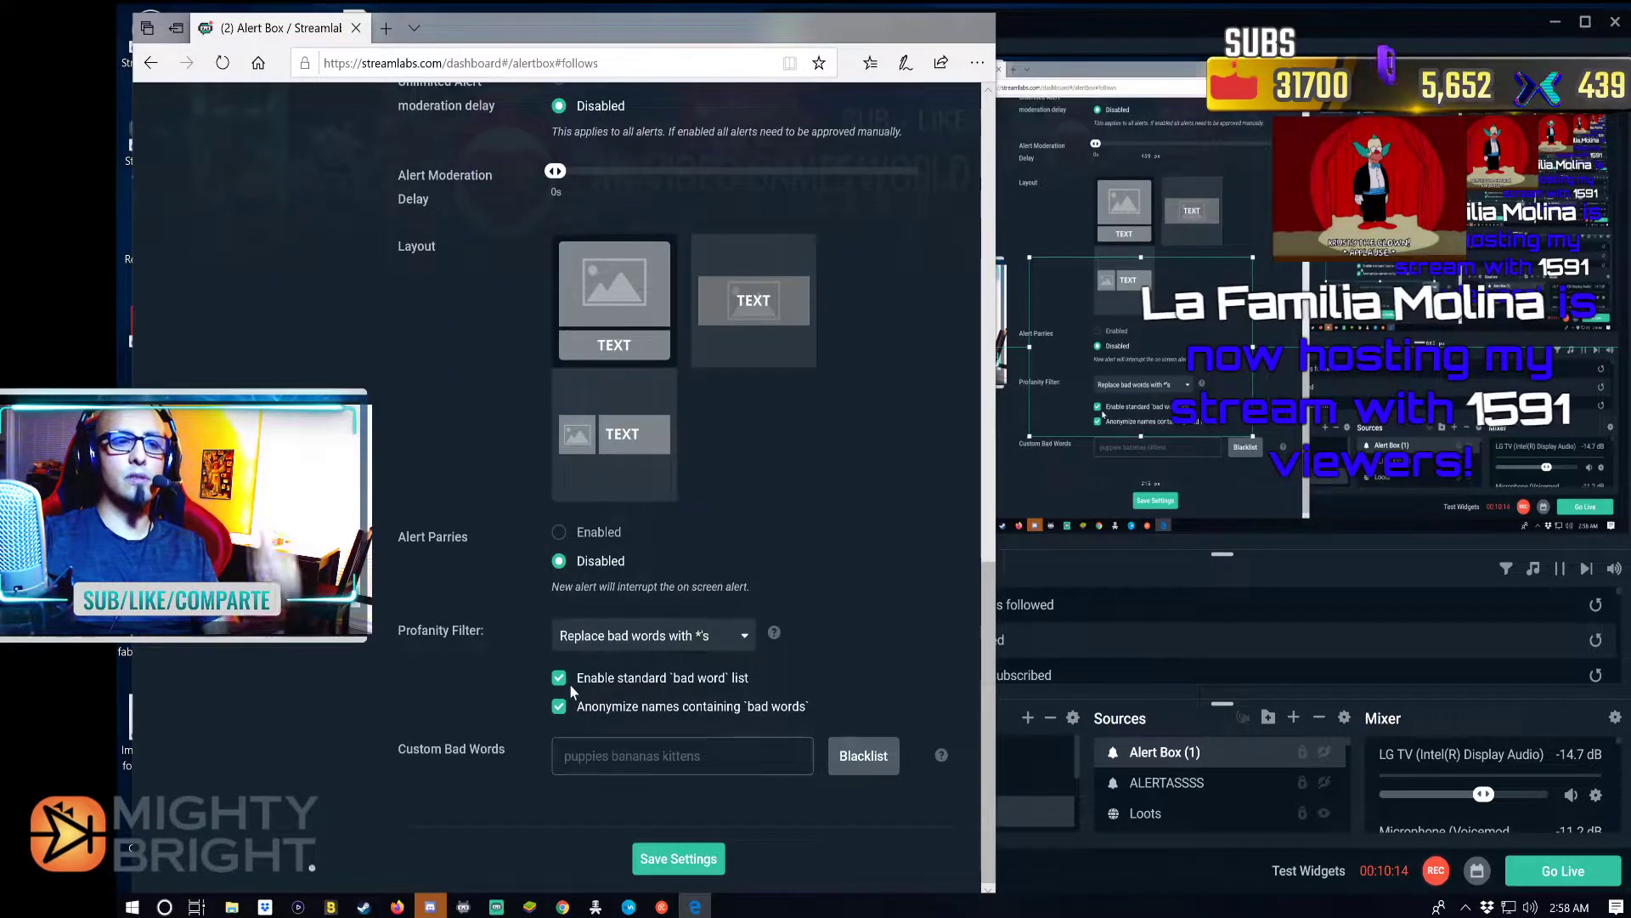
{"action": "scroll", "coordinate": [536, 595], "scroll_direction": "up", "scroll_amount": 10}
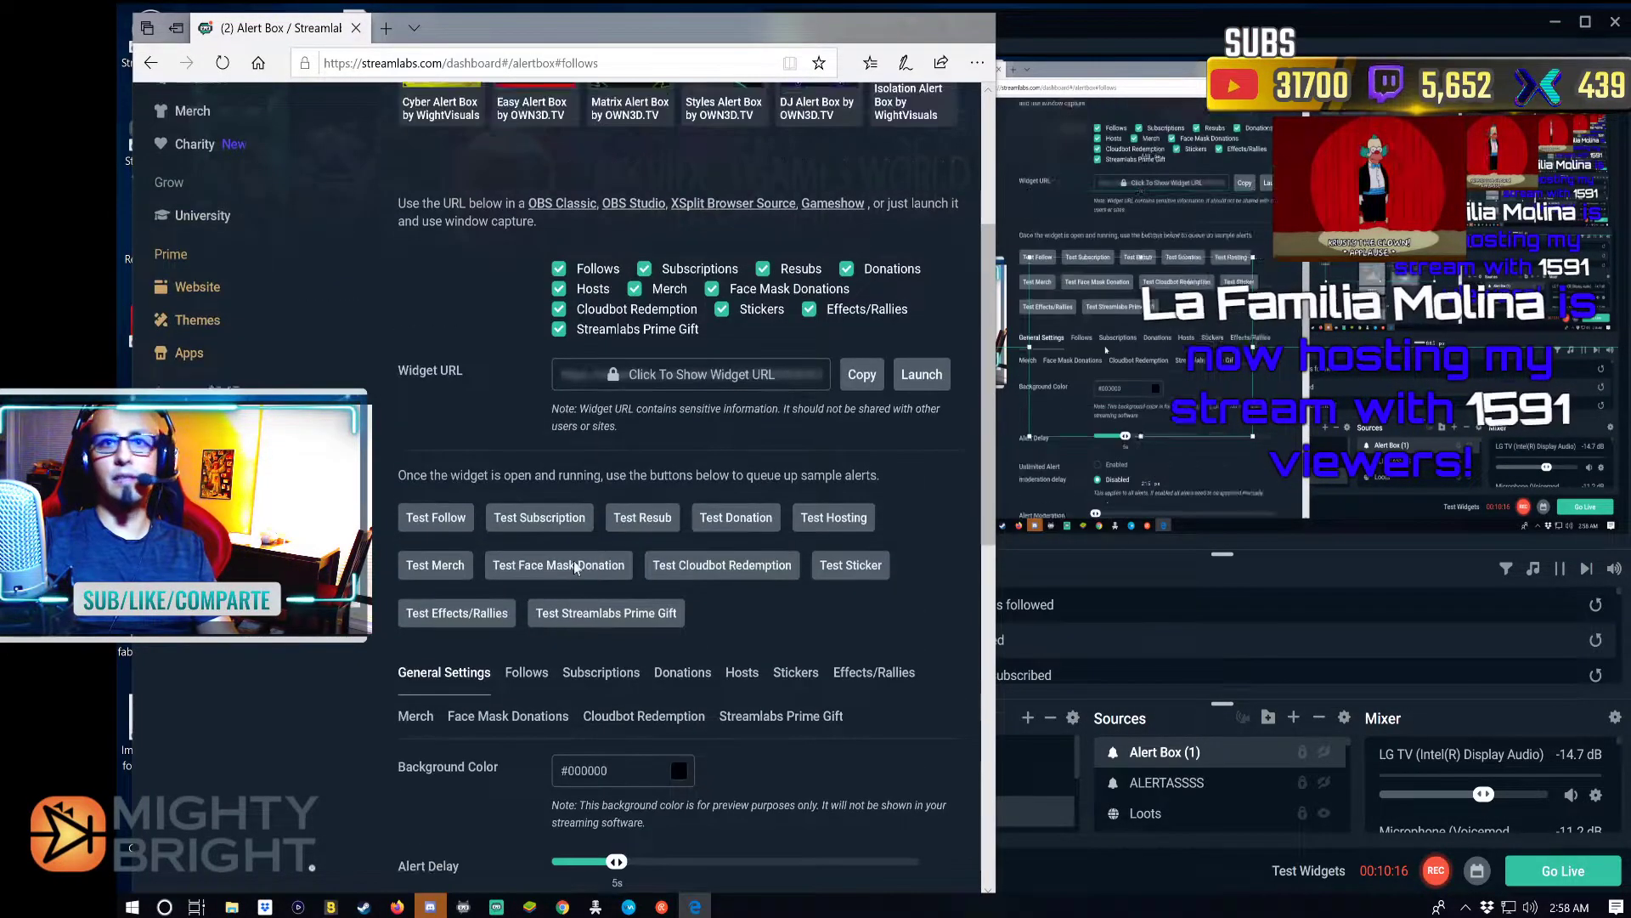
{"action": "scroll", "coordinate": [765, 506], "scroll_direction": "up", "scroll_amount": 4}
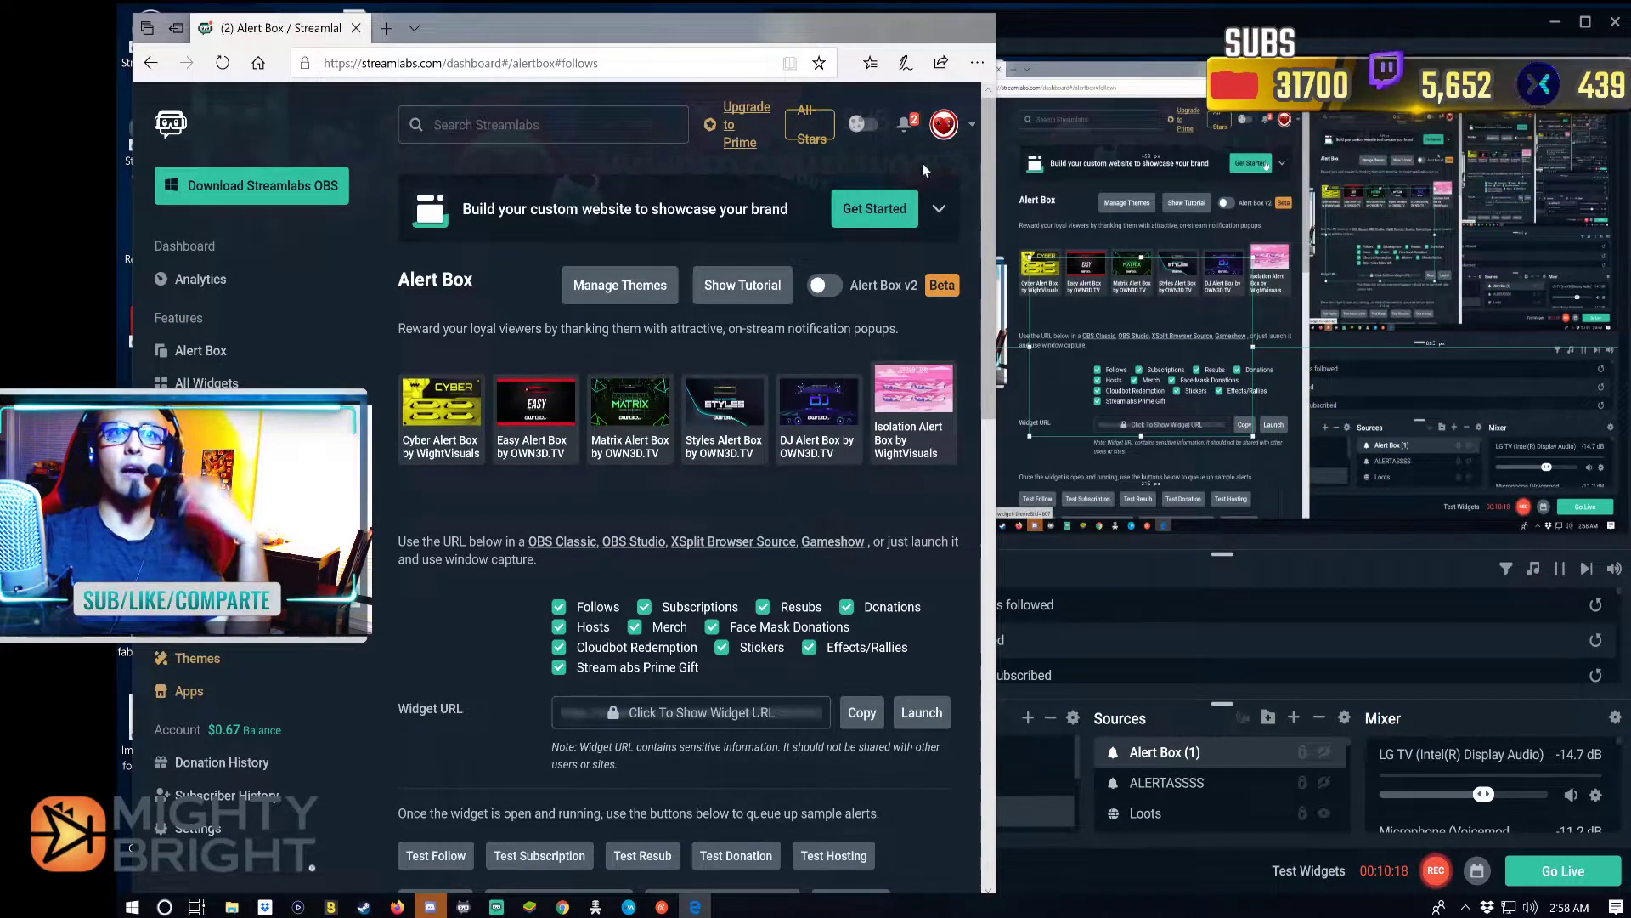
- Switch the dashboard account to Facebook to show its Alert Box alert types
{"action": "left_click", "coordinate": [973, 126]}
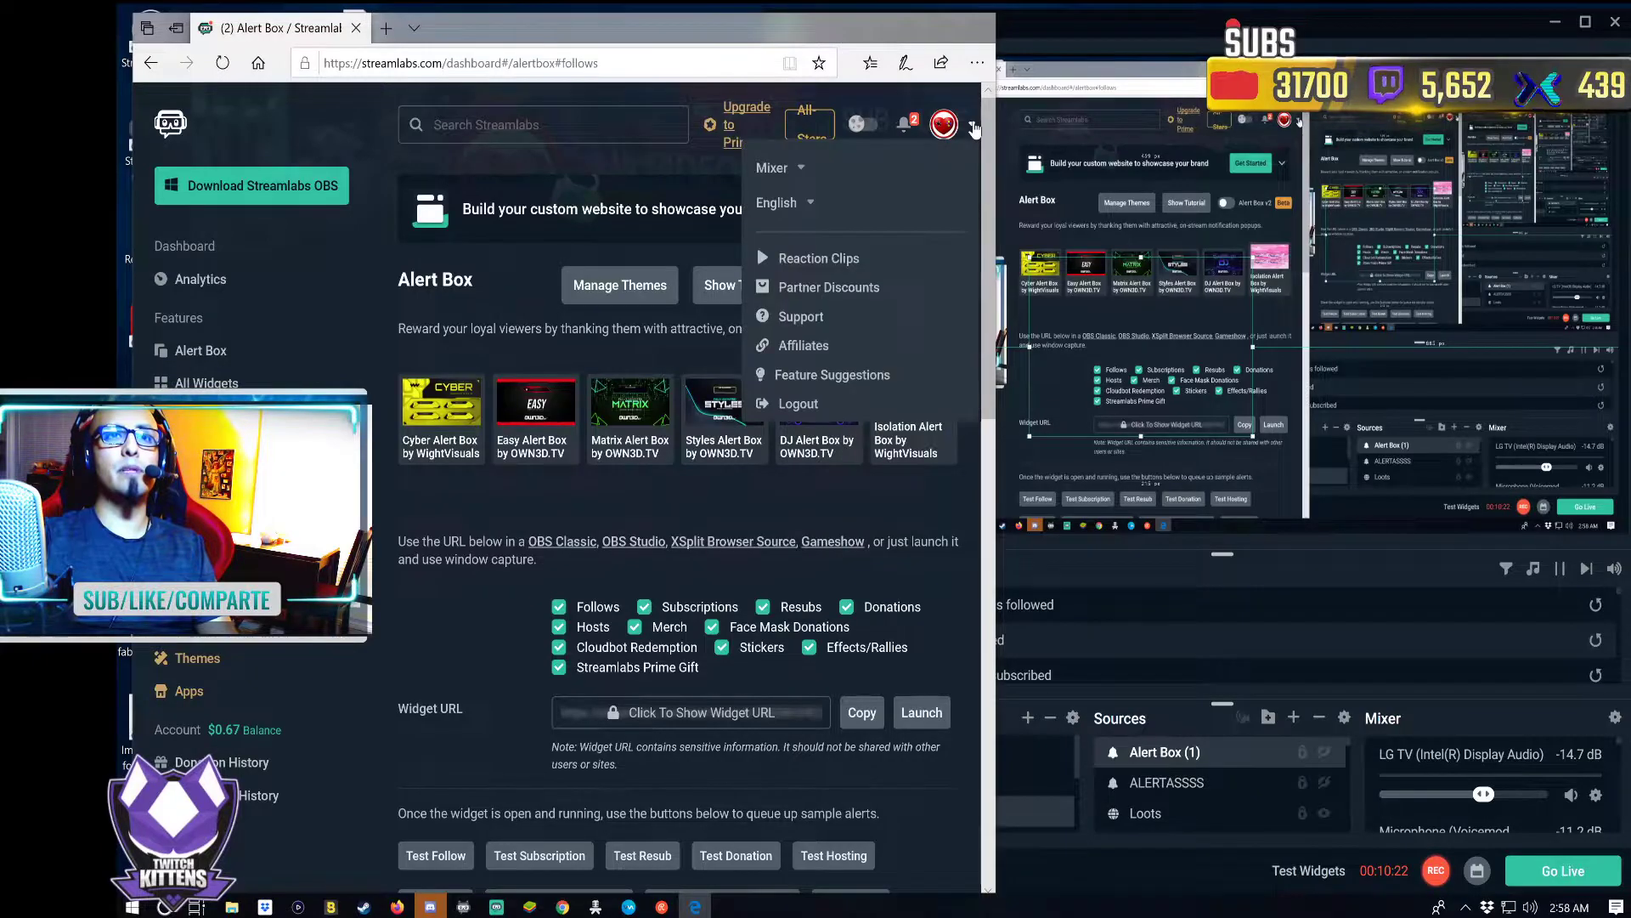
{"action": "left_click", "coordinate": [801, 169]}
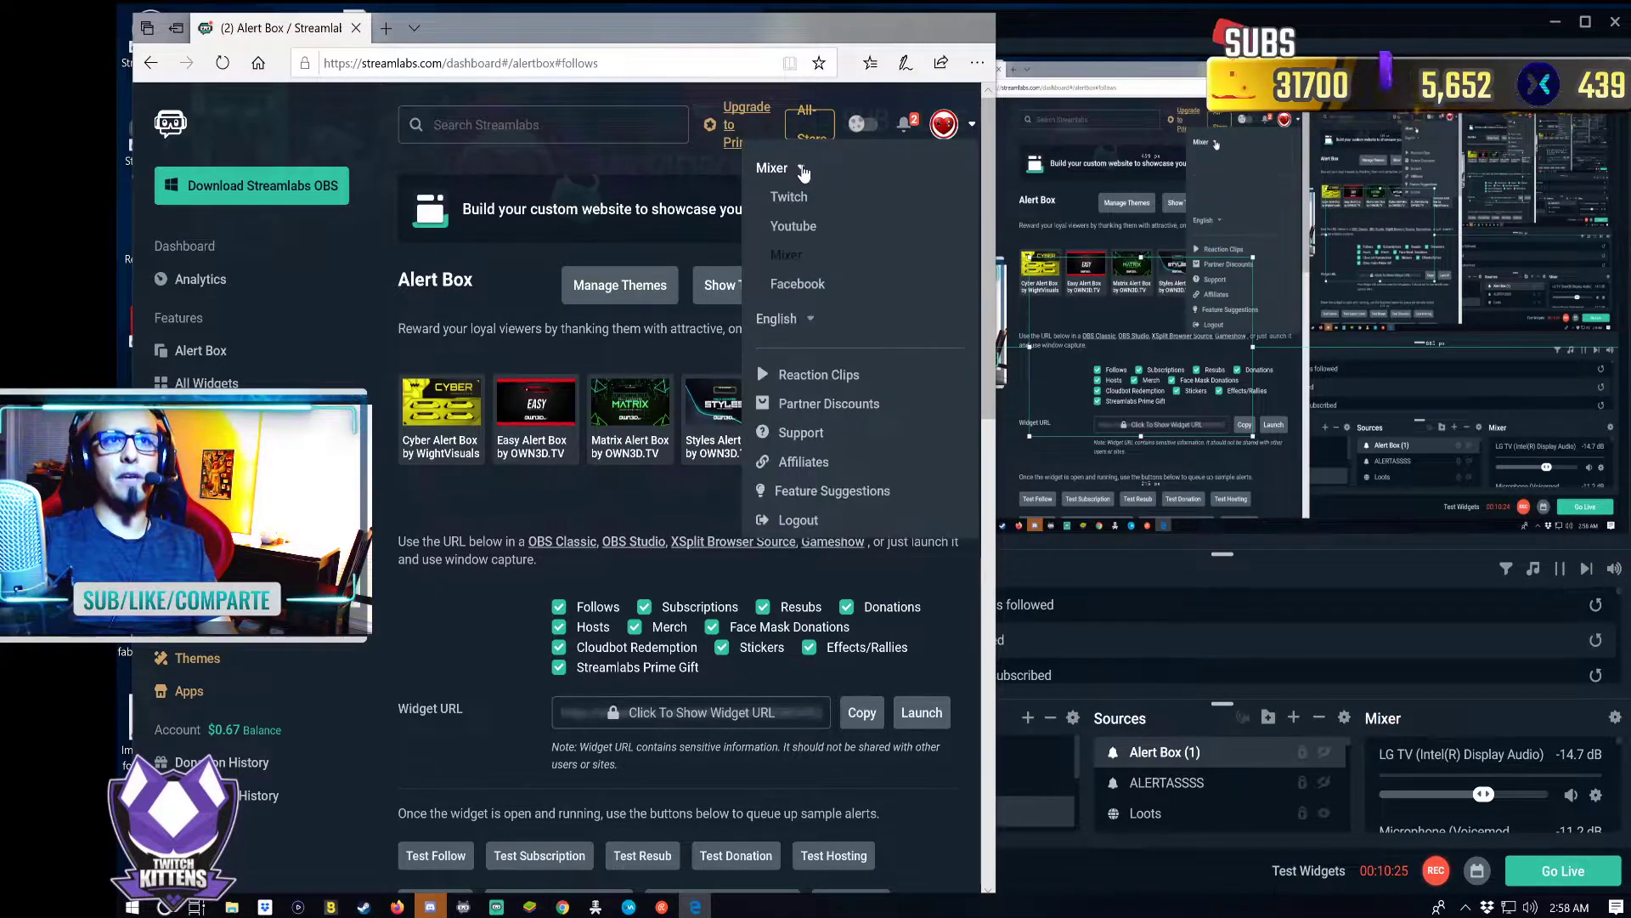
{"action": "left_click", "coordinate": [812, 285]}
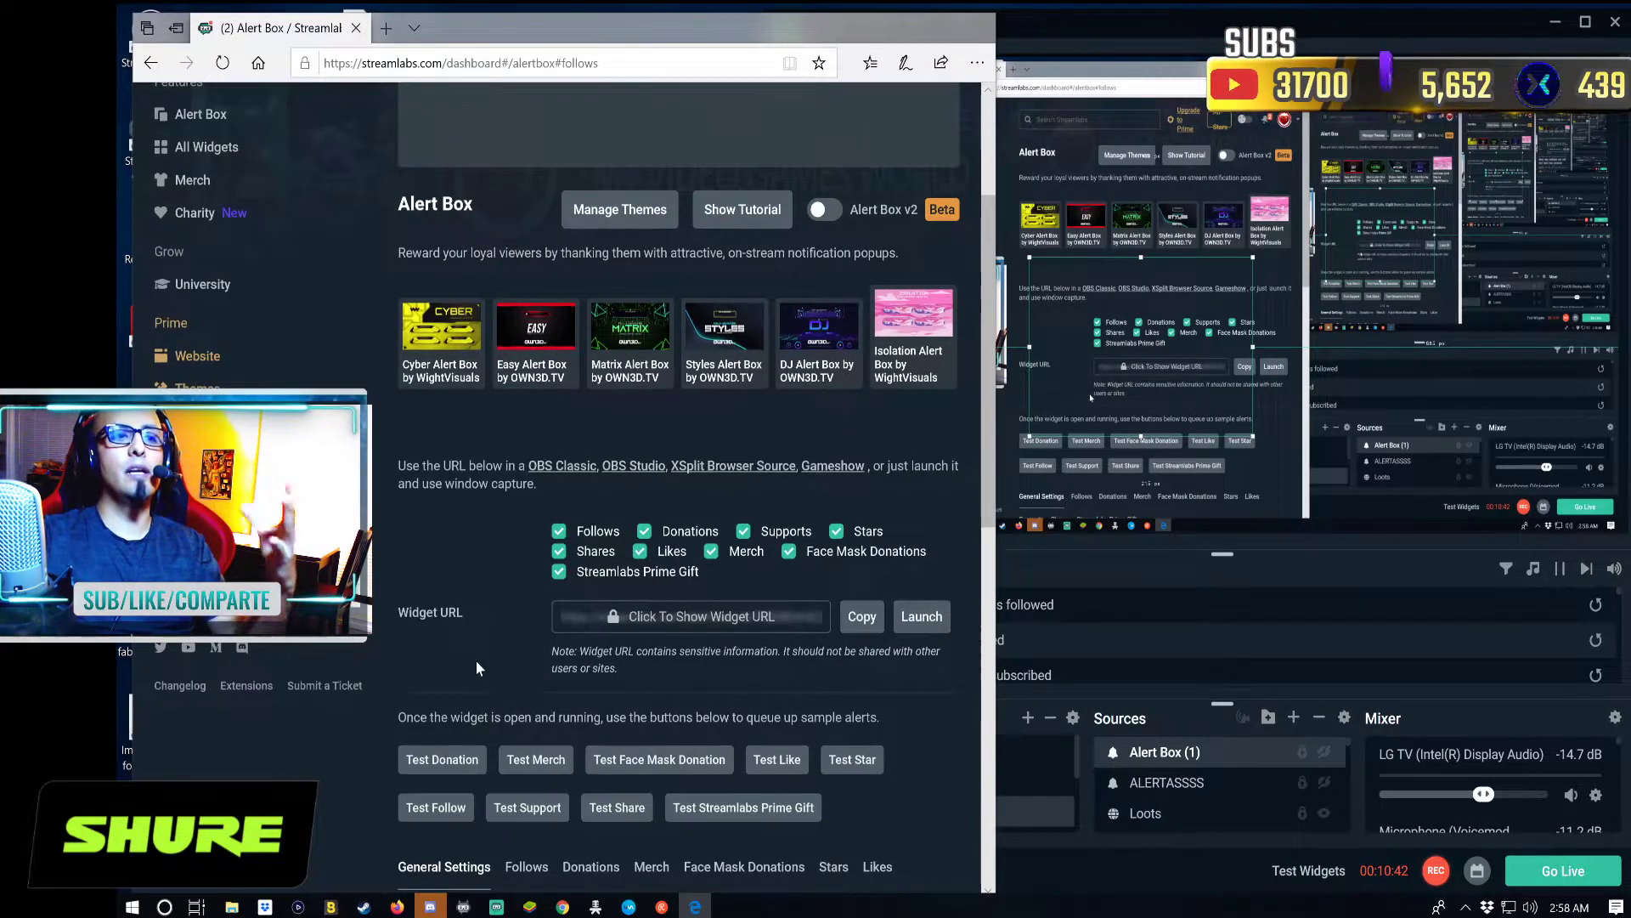
- Send Facebook test alerts to the OBS preview: a Like, a Stars and several follows
{"action": "scroll", "coordinate": [488, 561], "scroll_direction": "down", "scroll_amount": 2}
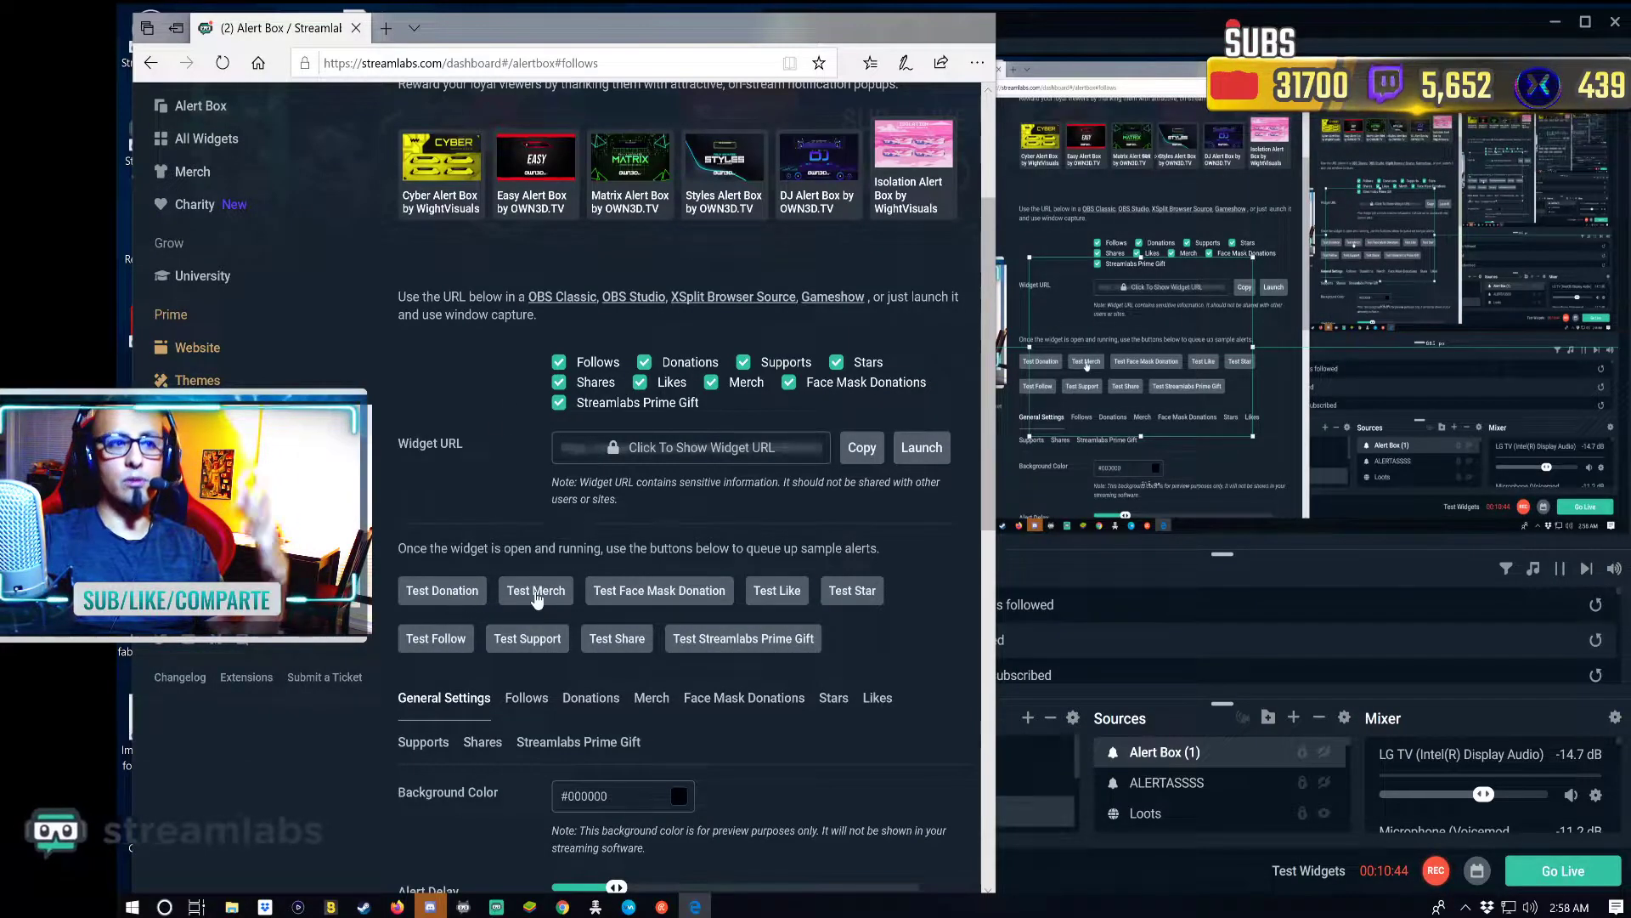
{"action": "left_click", "coordinate": [791, 593]}
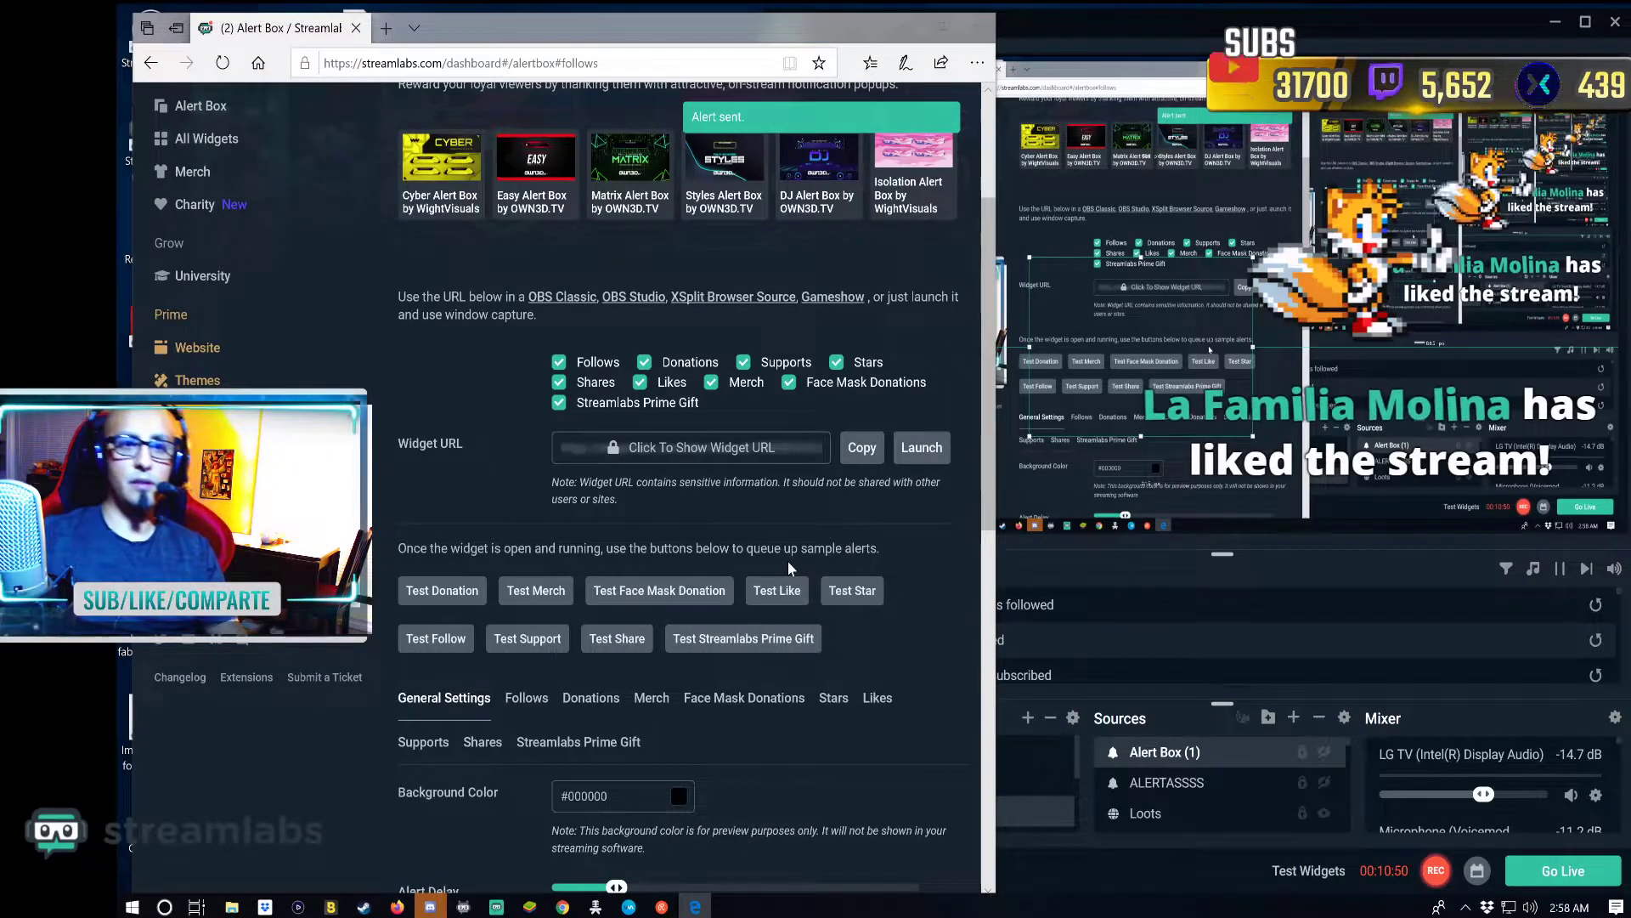
{"action": "left_click", "coordinate": [843, 591]}
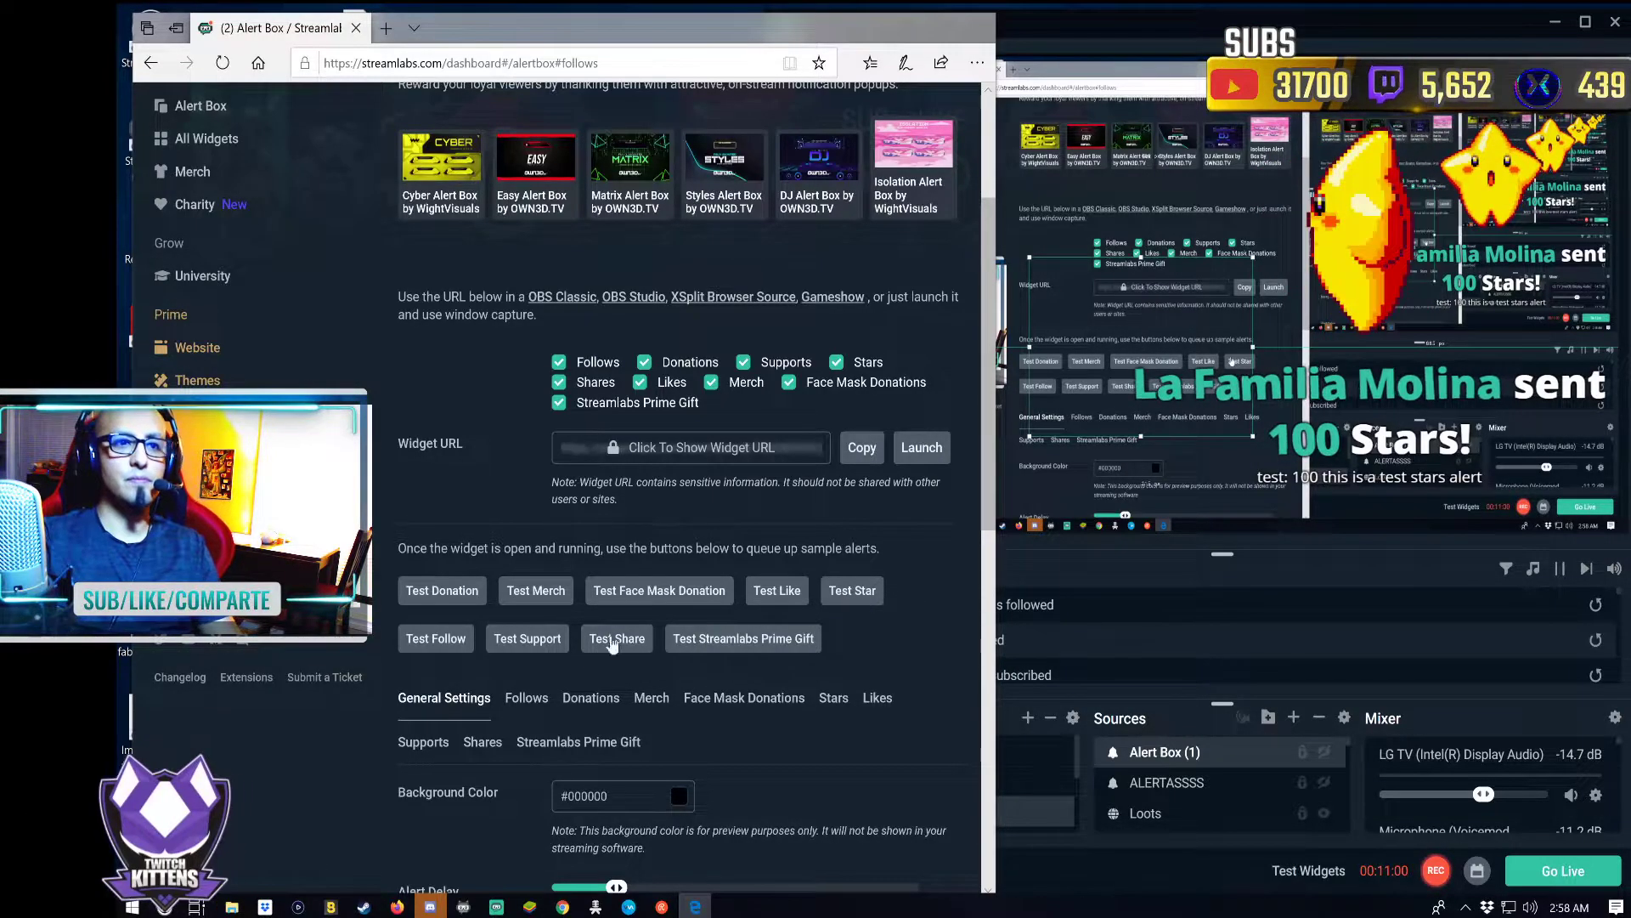
{"action": "left_click", "coordinate": [436, 639]}
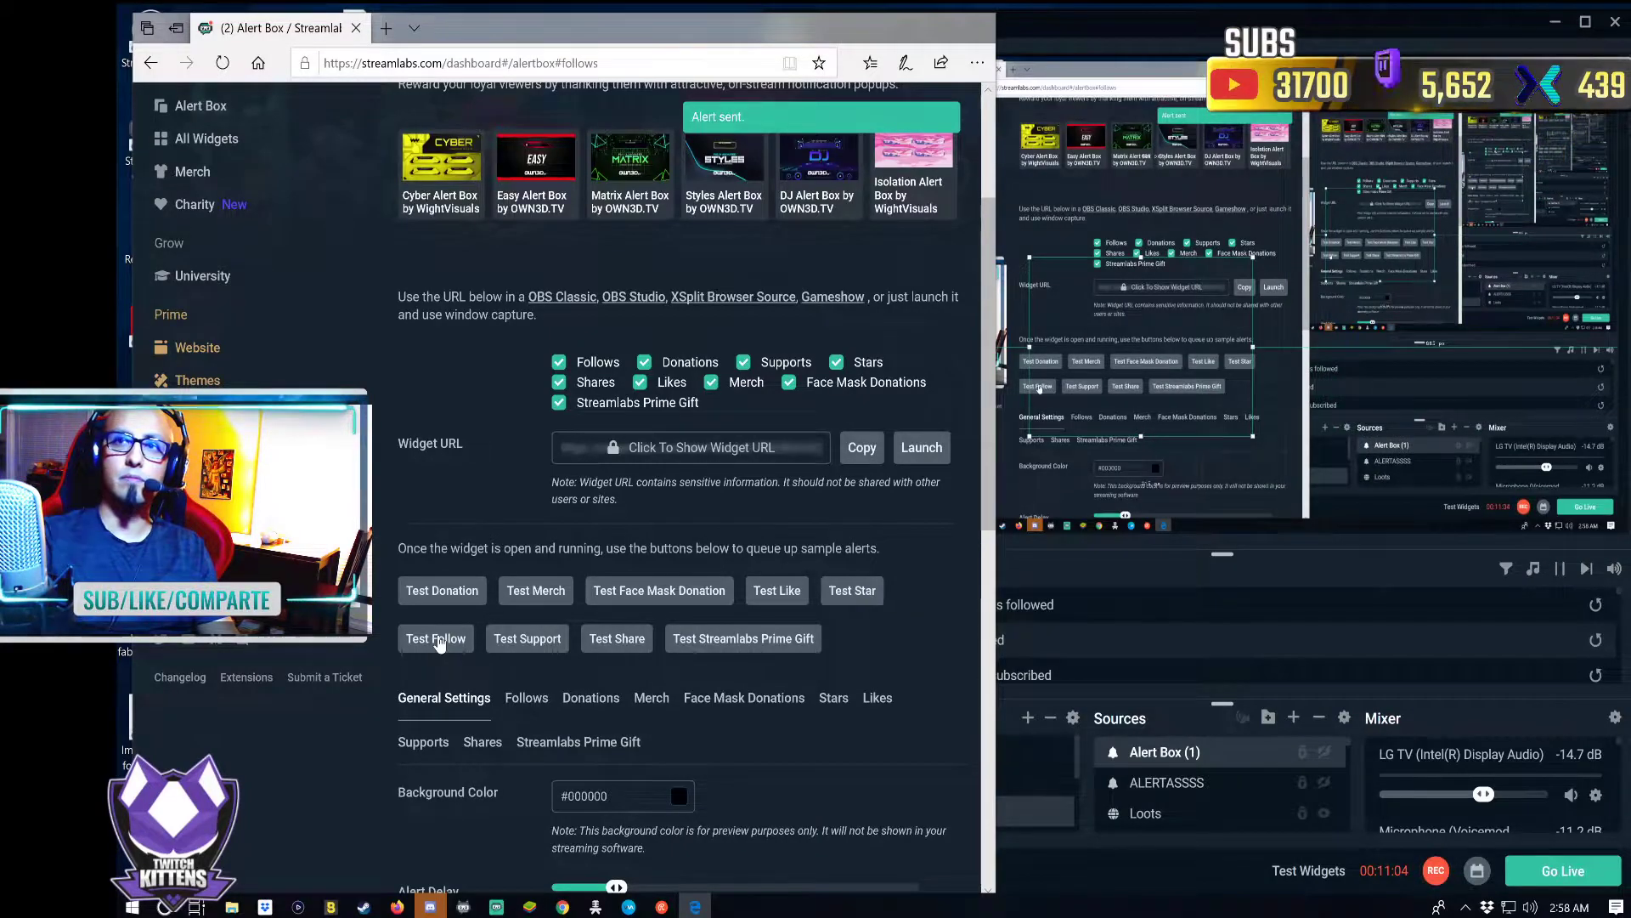
{"action": "left_click", "coordinate": [852, 591]}
{"action": "left_click", "coordinate": [436, 641]}
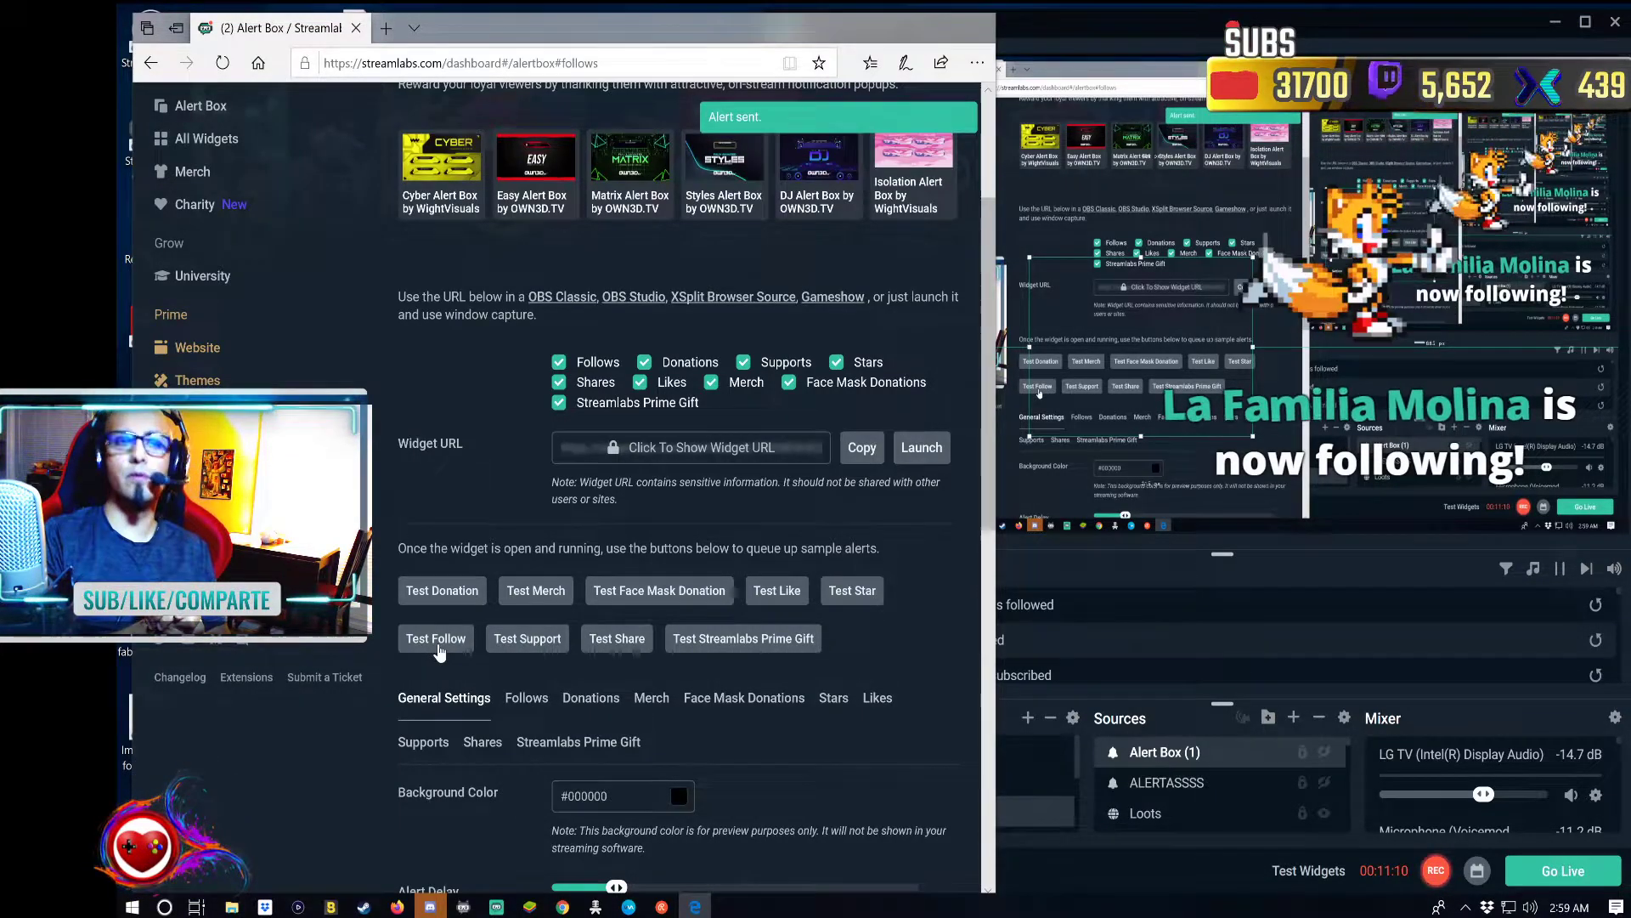
{"action": "scroll", "coordinate": [527, 552], "scroll_direction": "down", "scroll_amount": 3}
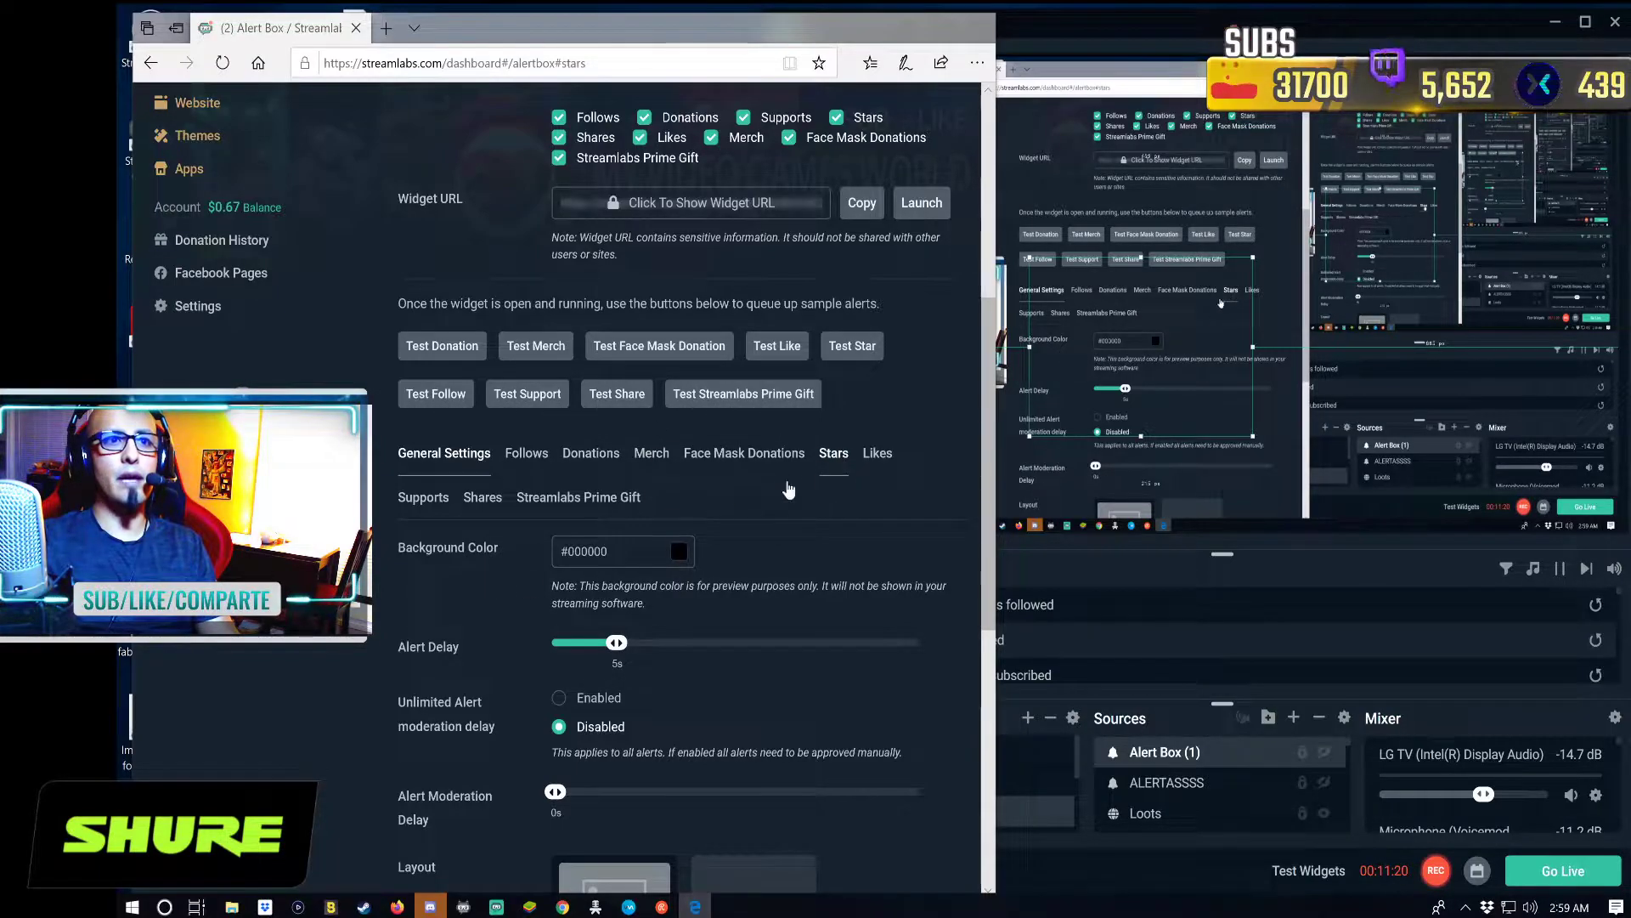
- Open the Media Gallery to replace the Stars alert image, currently Mn4Shfh.gif
{"action": "scroll", "coordinate": [480, 557], "scroll_direction": "down", "scroll_amount": 9}
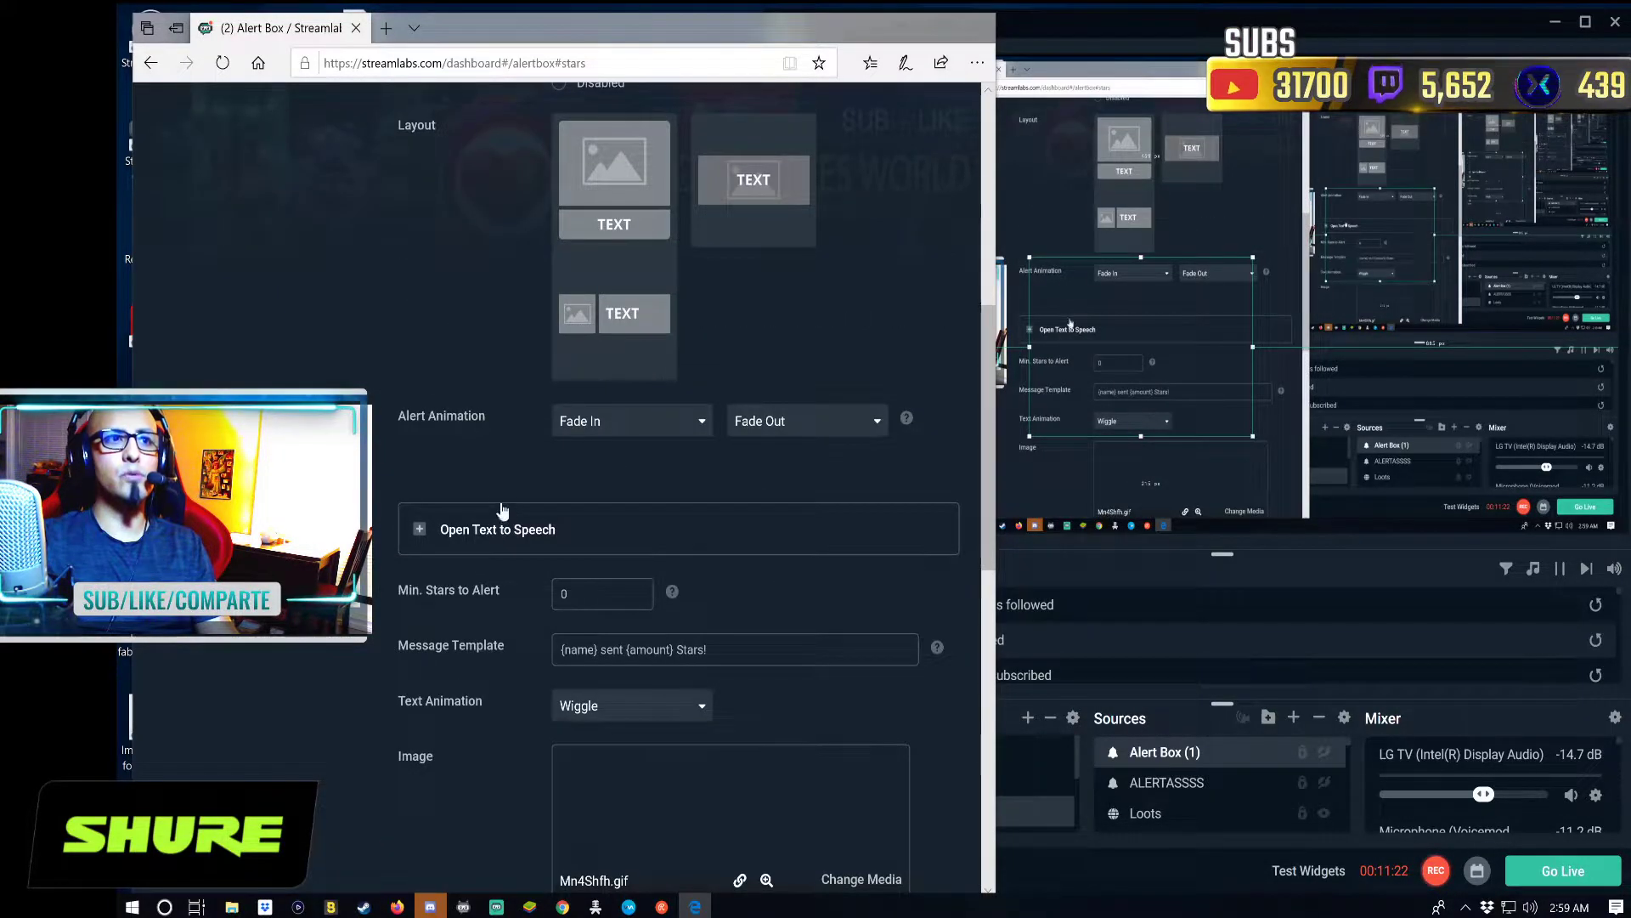
{"action": "scroll", "coordinate": [503, 512], "scroll_direction": "down", "scroll_amount": 6}
{"action": "scroll", "coordinate": [523, 548], "scroll_direction": "up", "scroll_amount": 4}
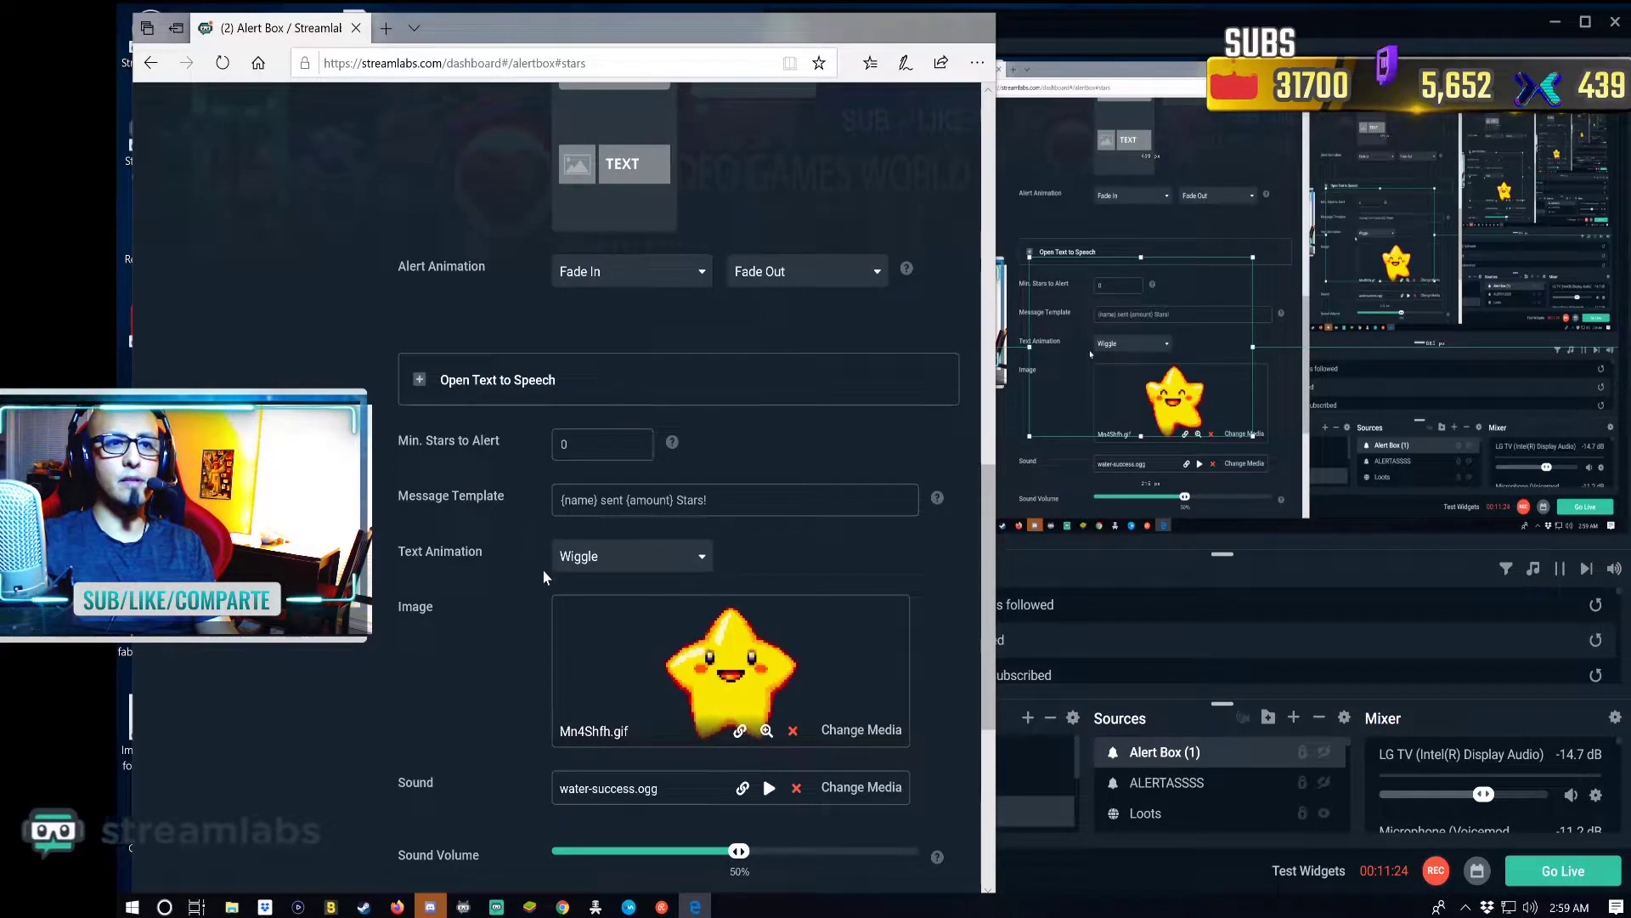
{"action": "scroll", "coordinate": [544, 576], "scroll_direction": "down", "scroll_amount": 2}
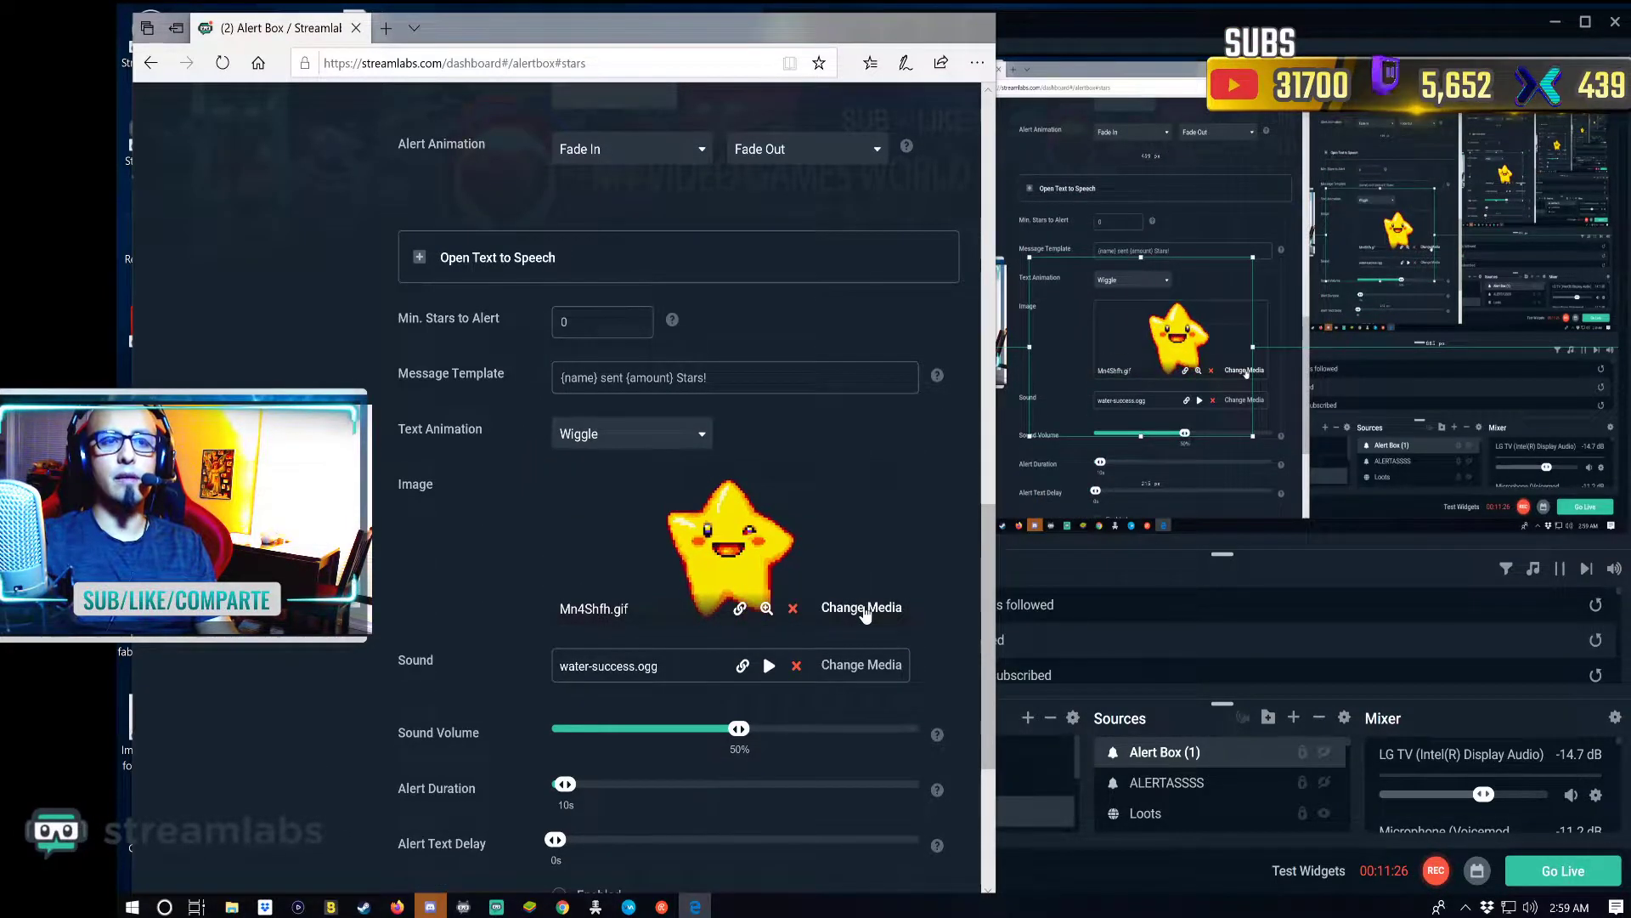
{"action": "left_click", "coordinate": [803, 532]}
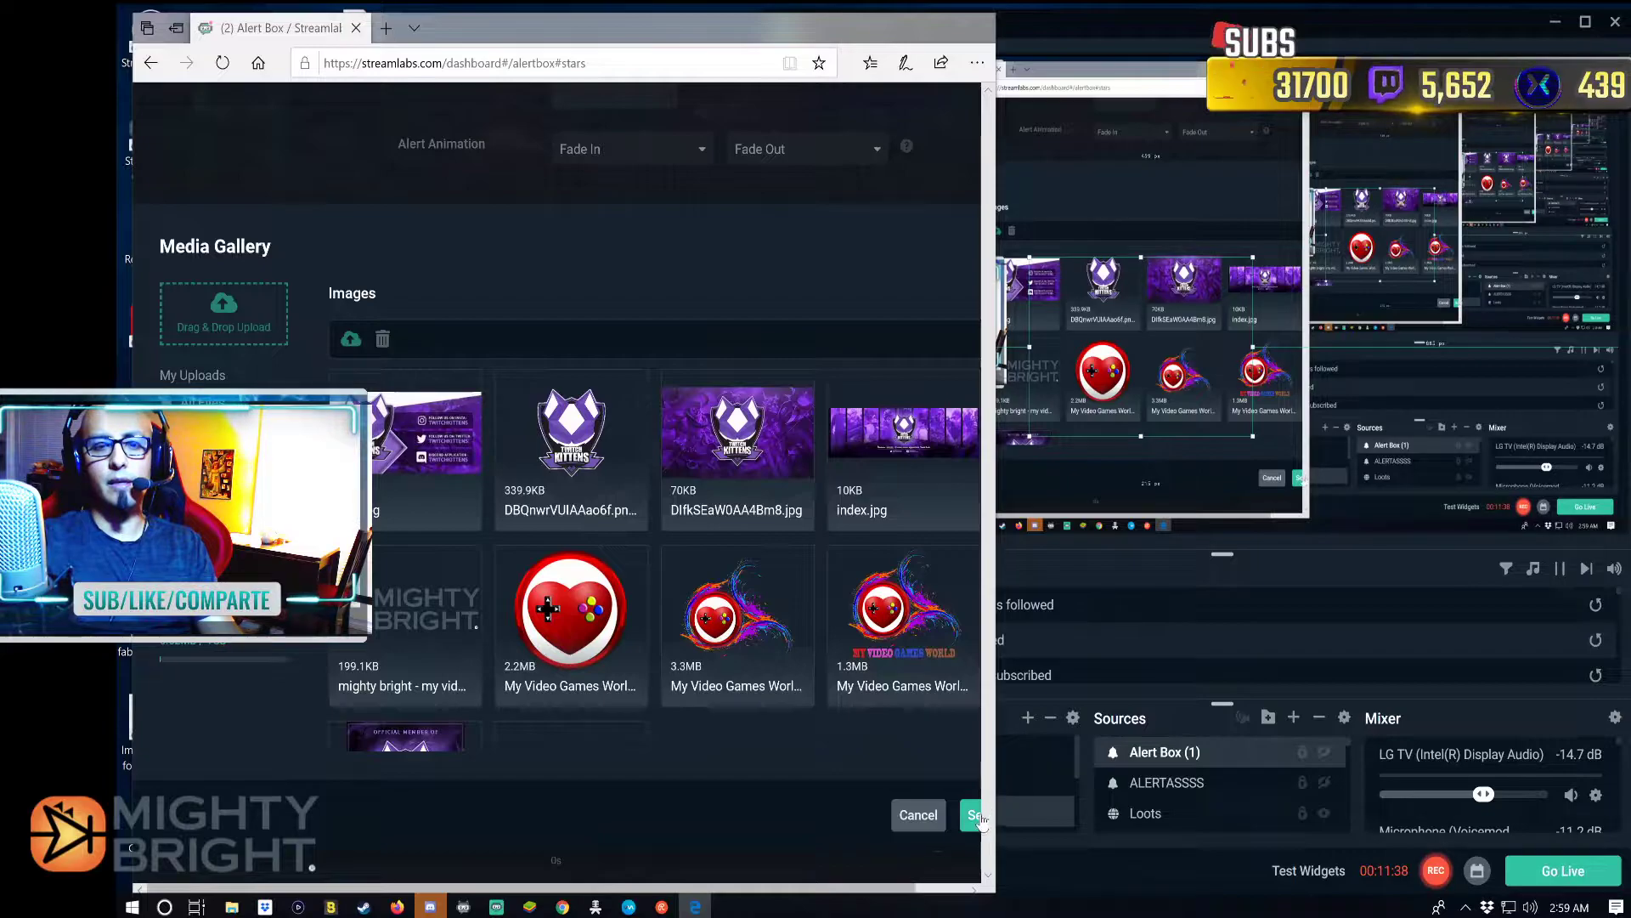
- Browse the gallery GIFs, then close it without a pick, keeping Mn4Shfh.gif
{"action": "scroll", "coordinate": [833, 650], "scroll_direction": "down", "scroll_amount": 5}
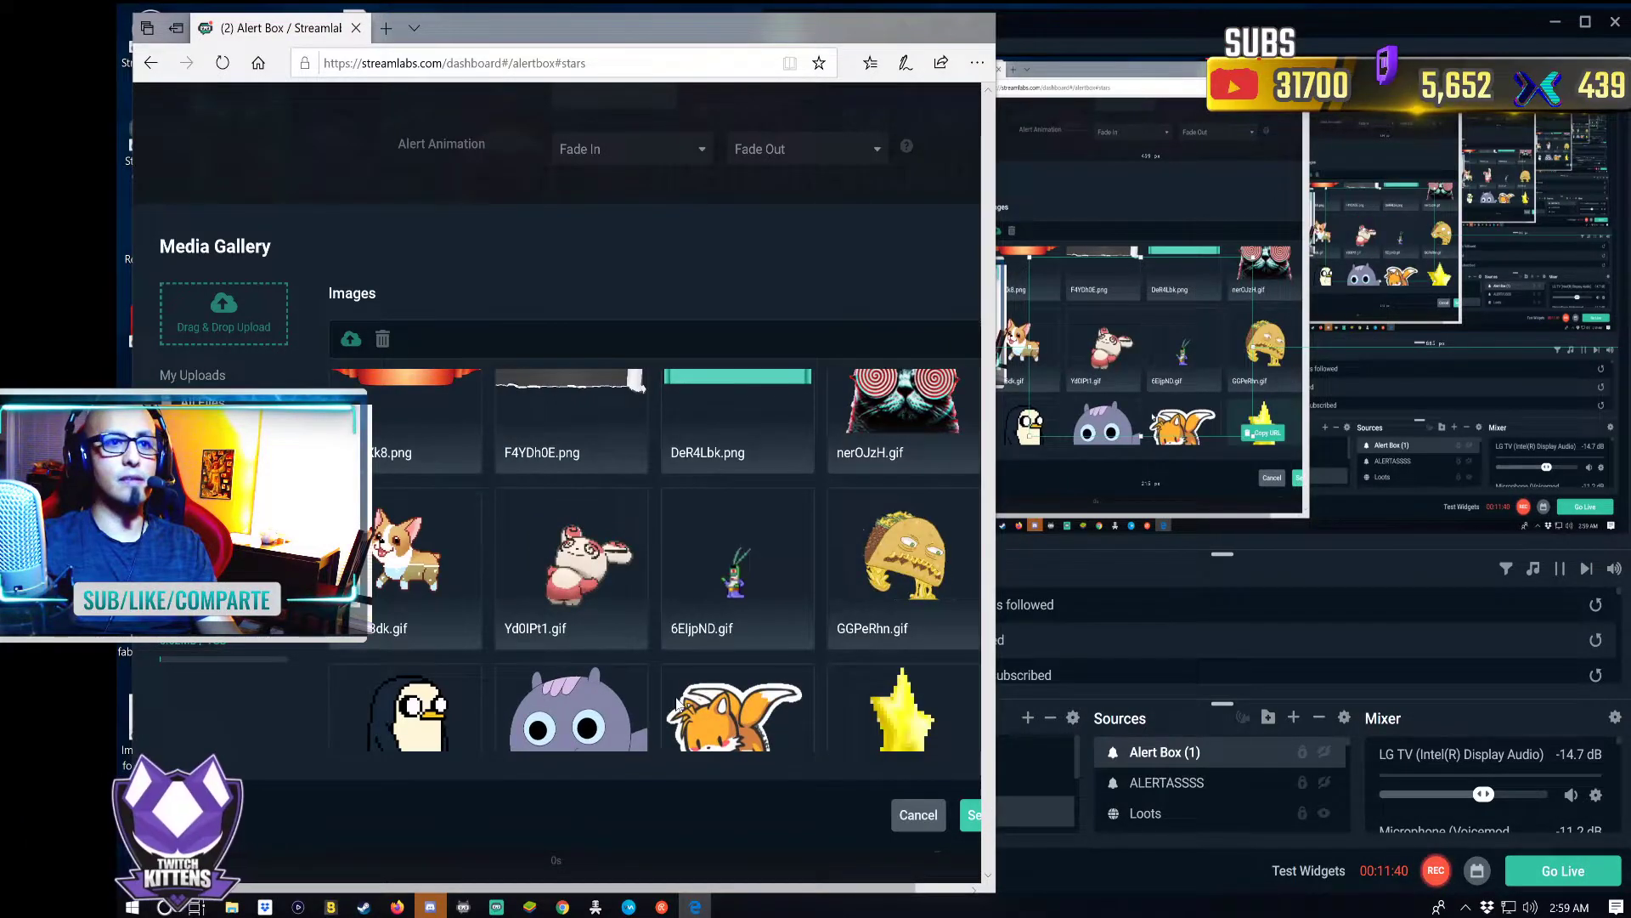
{"action": "scroll", "coordinate": [832, 651], "scroll_direction": "down", "scroll_amount": 3}
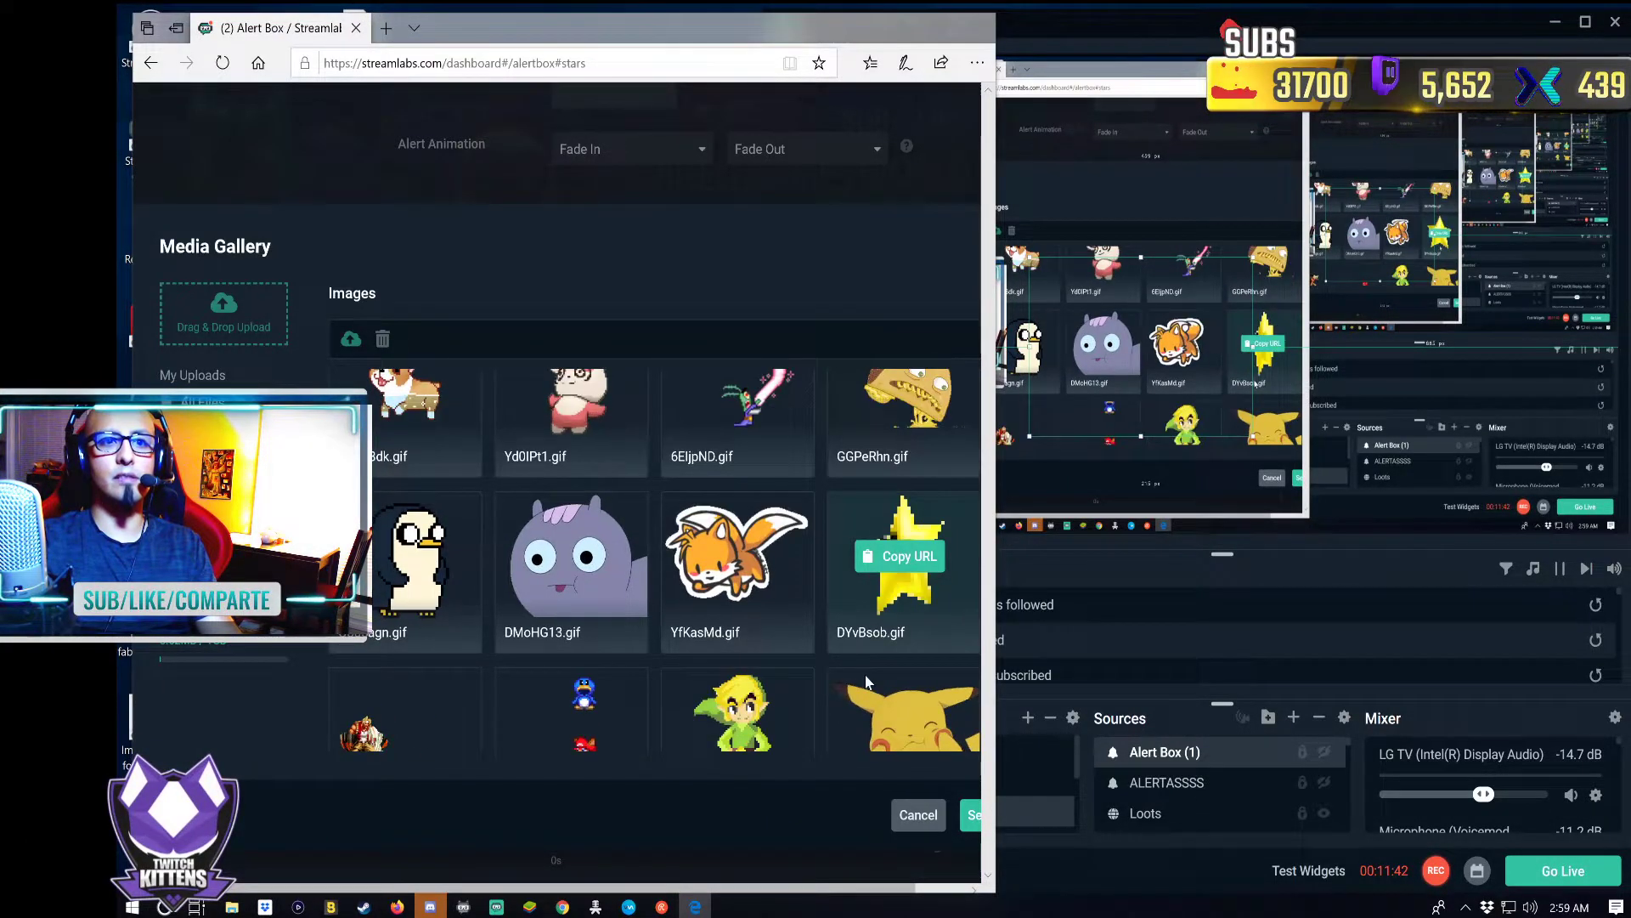
{"action": "scroll", "coordinate": [769, 671], "scroll_direction": "down", "scroll_amount": 5}
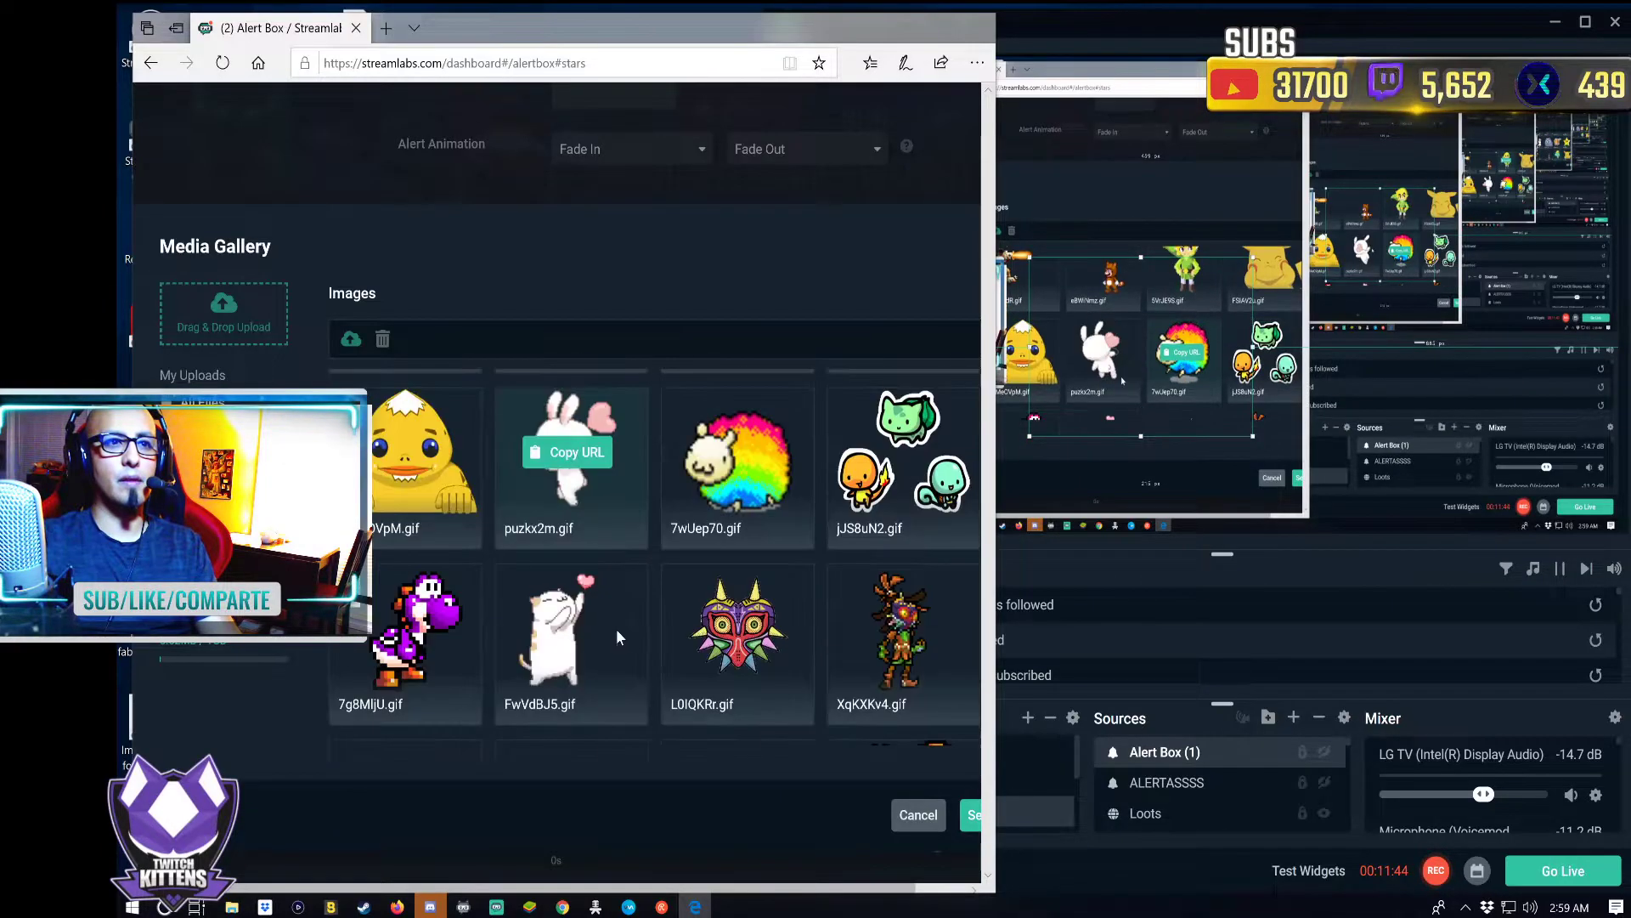
{"action": "scroll", "coordinate": [644, 624], "scroll_direction": "down", "scroll_amount": 5}
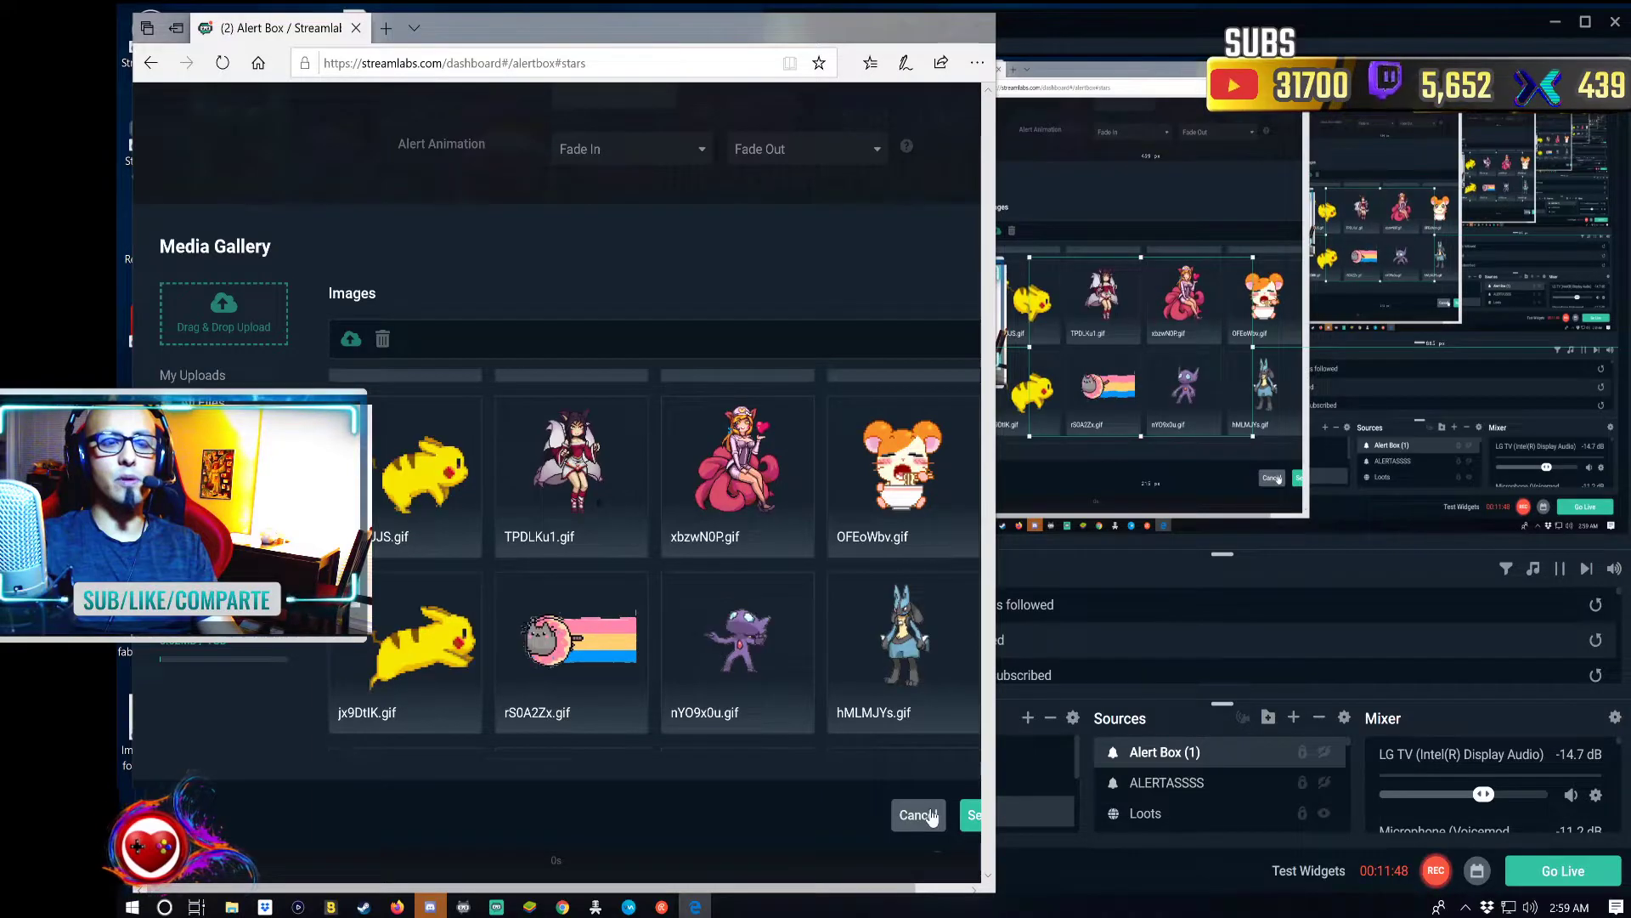
{"action": "key", "text": "Escape"}
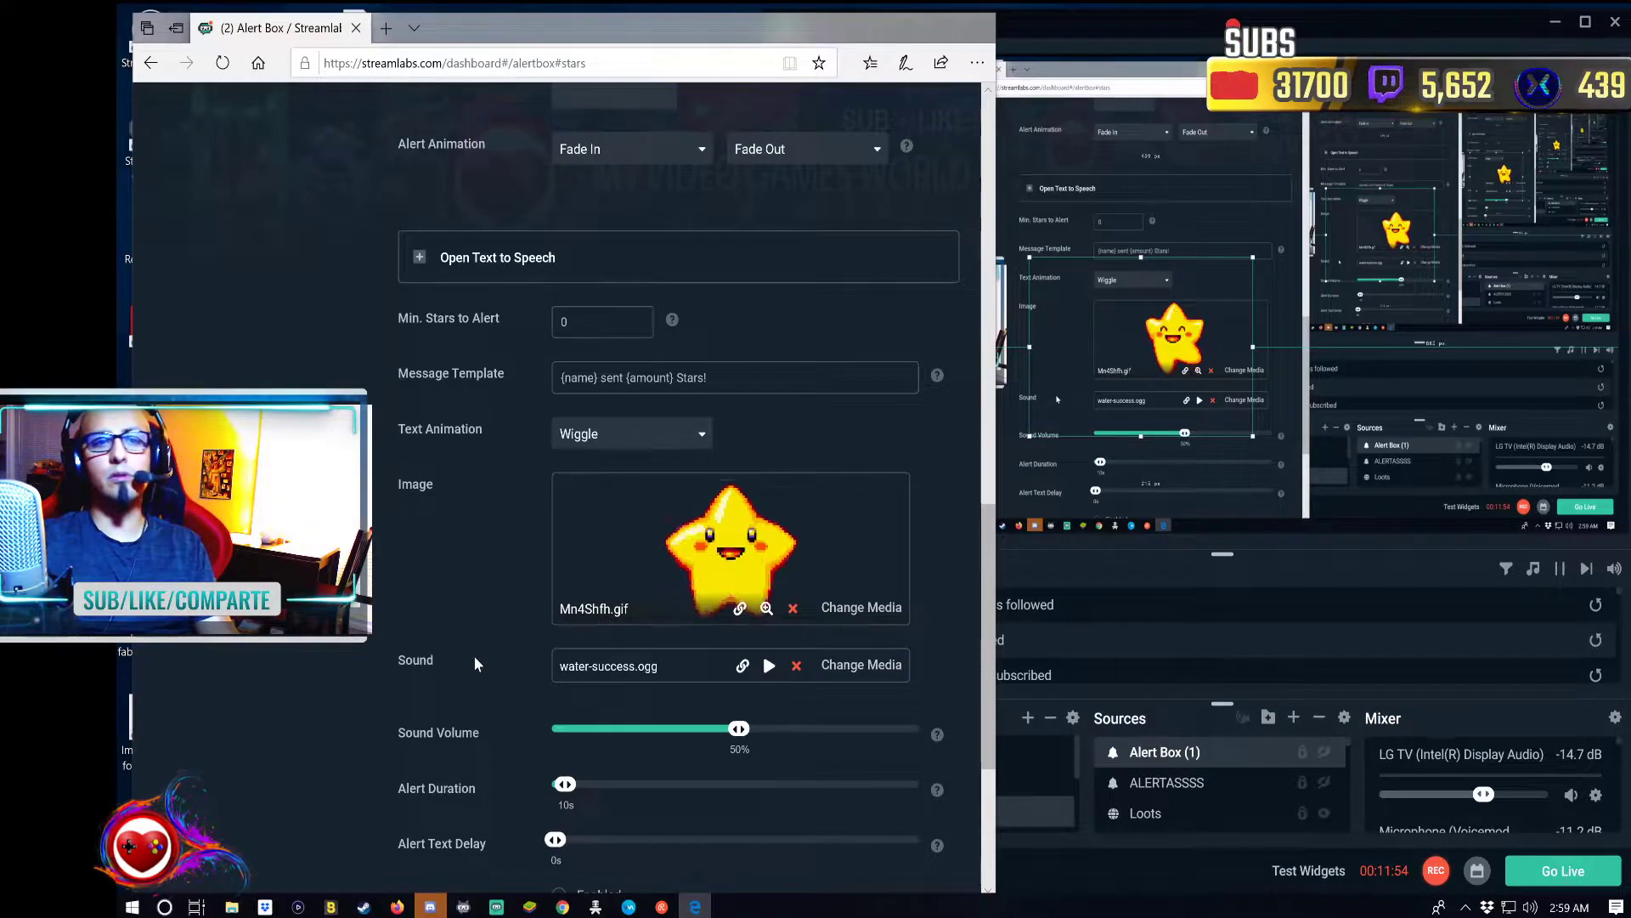
{"action": "scroll", "coordinate": [473, 645], "scroll_direction": "down", "scroll_amount": 4}
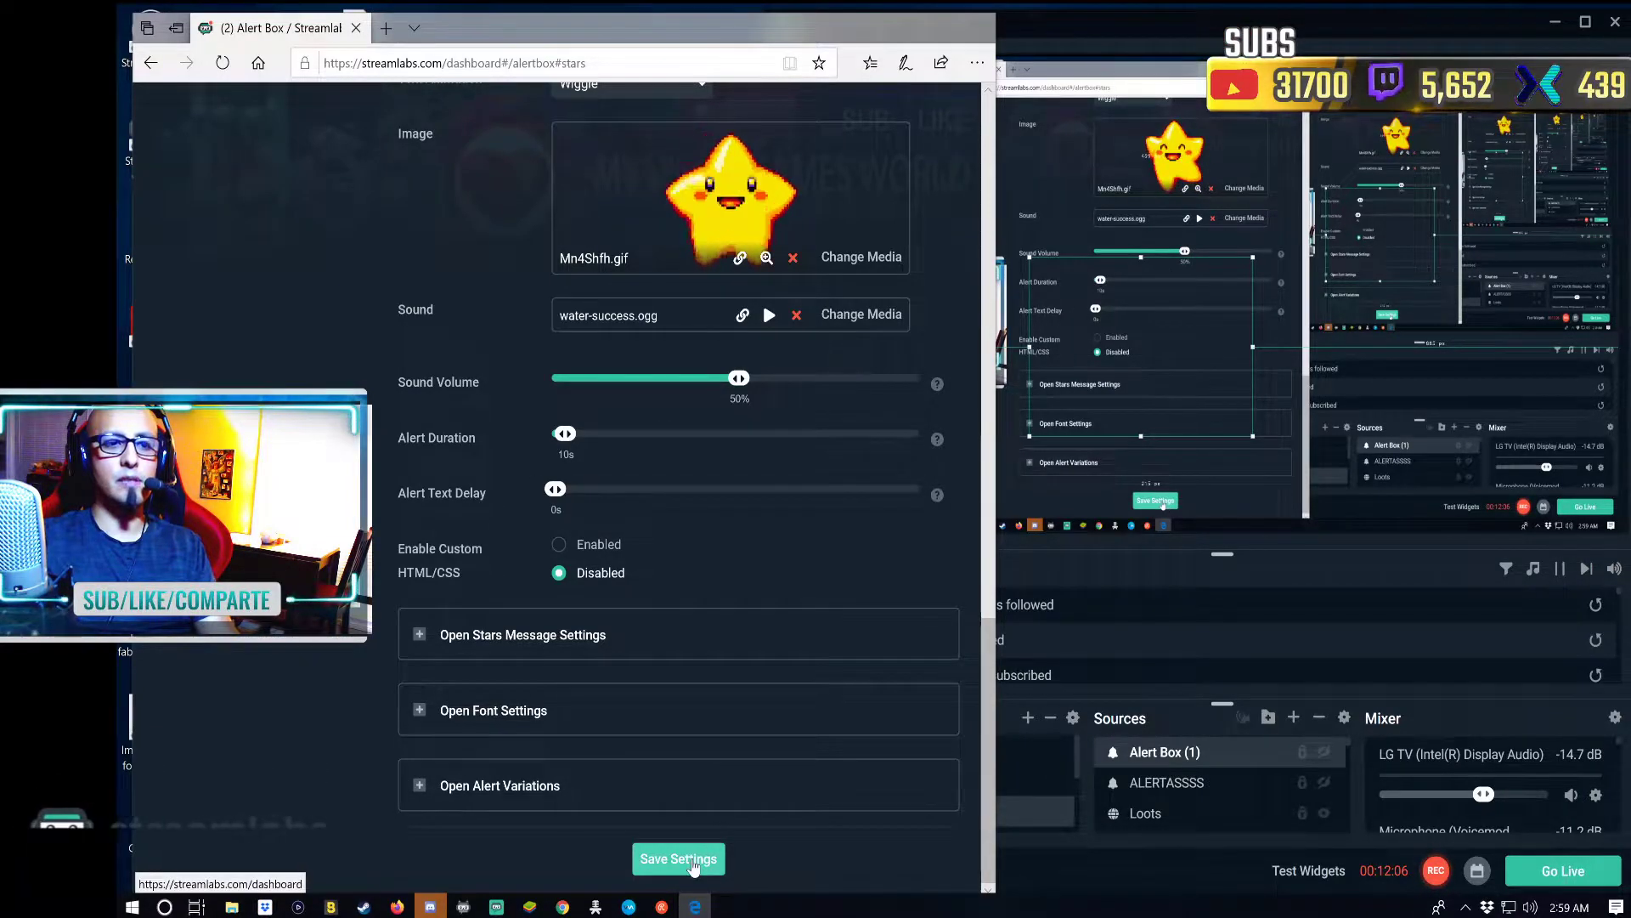
{"action": "scroll", "coordinate": [730, 472], "scroll_direction": "up", "scroll_amount": 20}
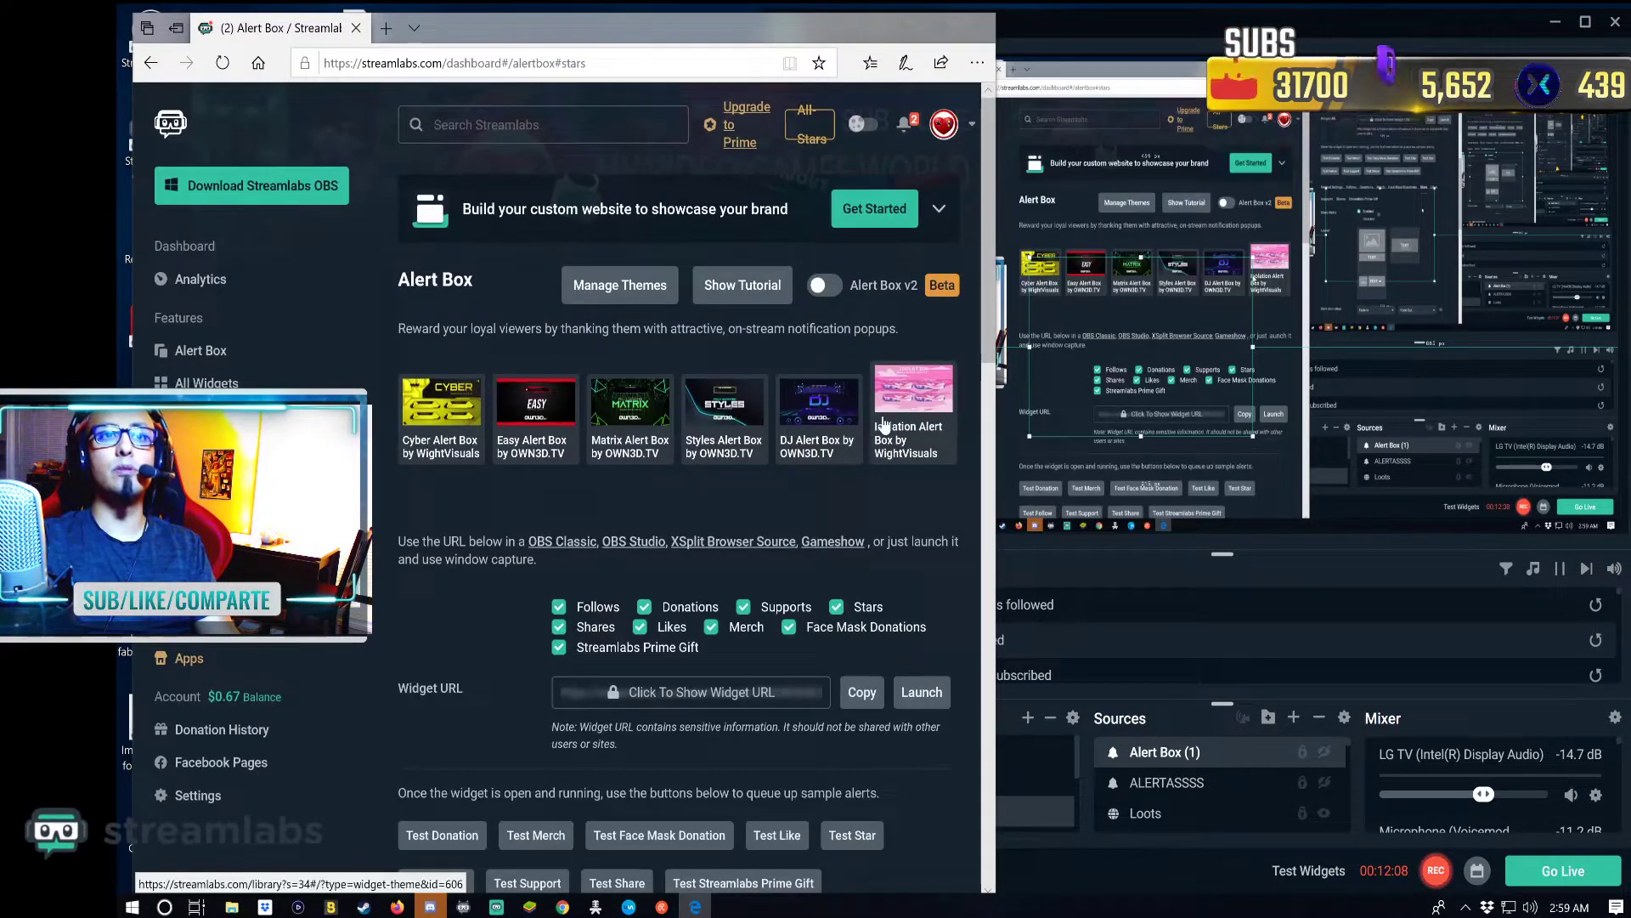